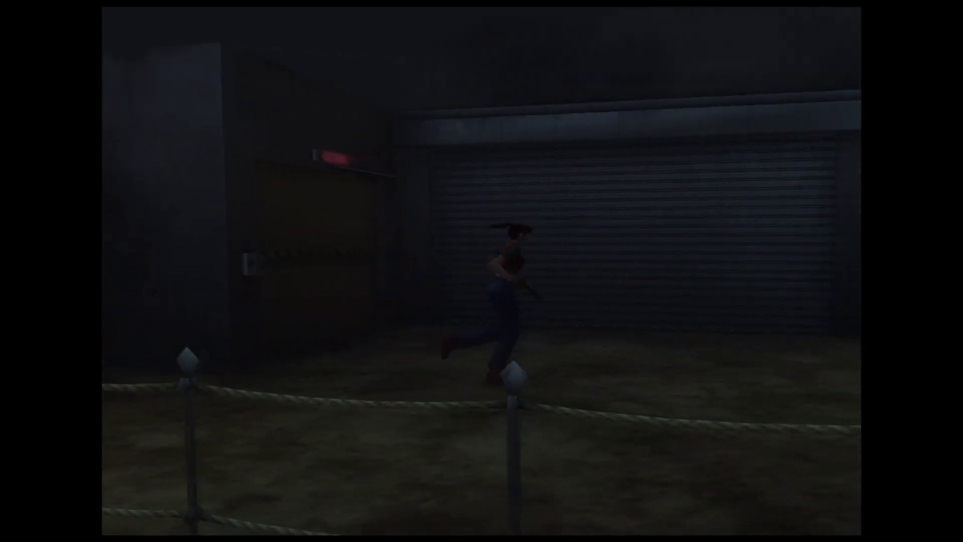
pyautogui.press('Left')
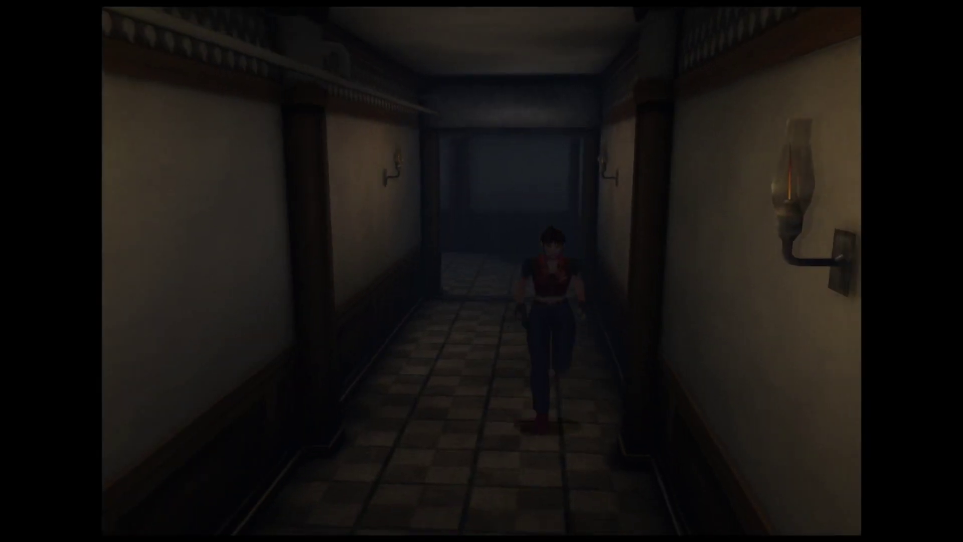
pyautogui.press('Up')
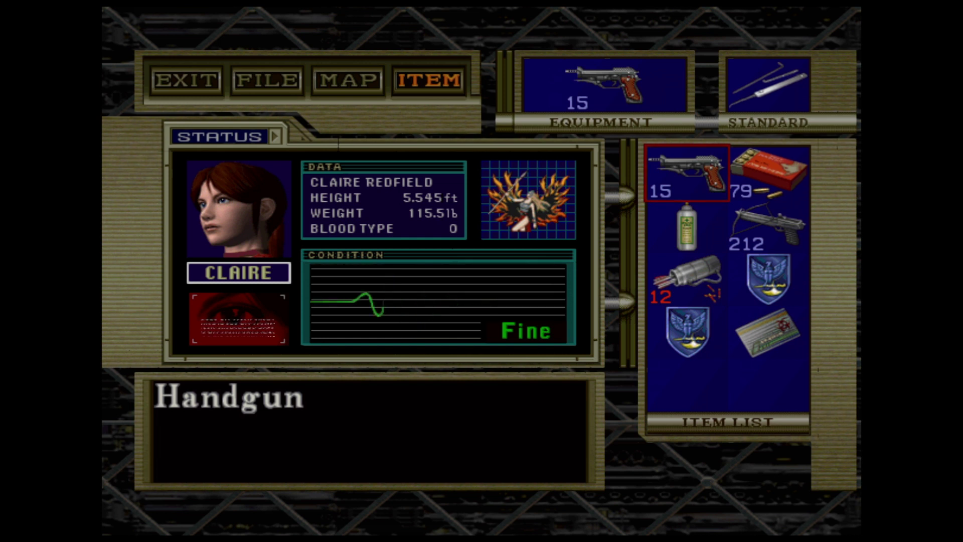
pyautogui.press('Escape')
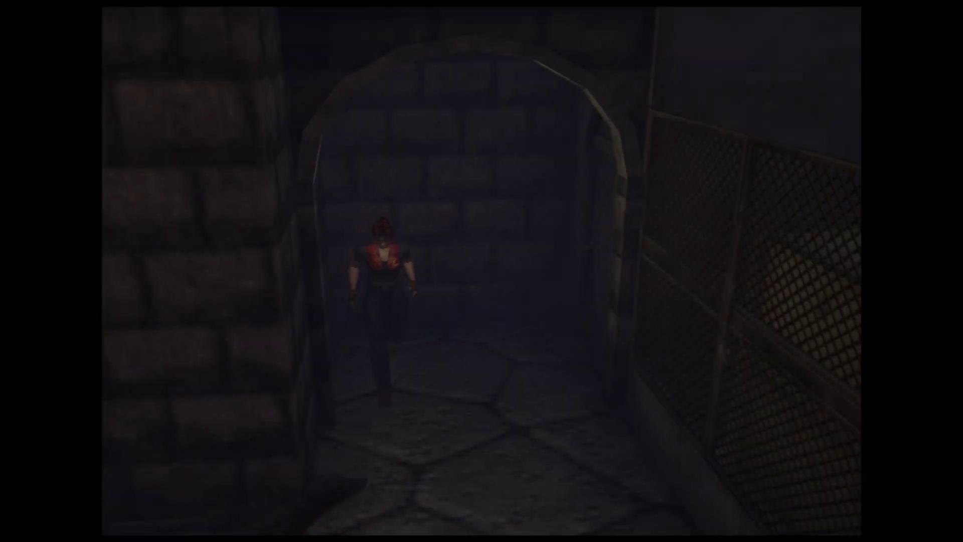
pyautogui.press('Up')
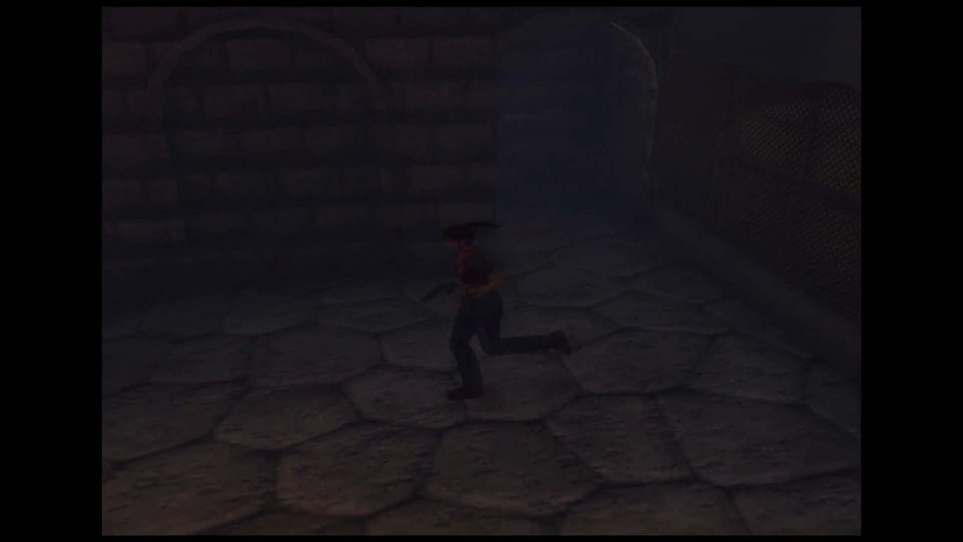
pyautogui.press('Up')
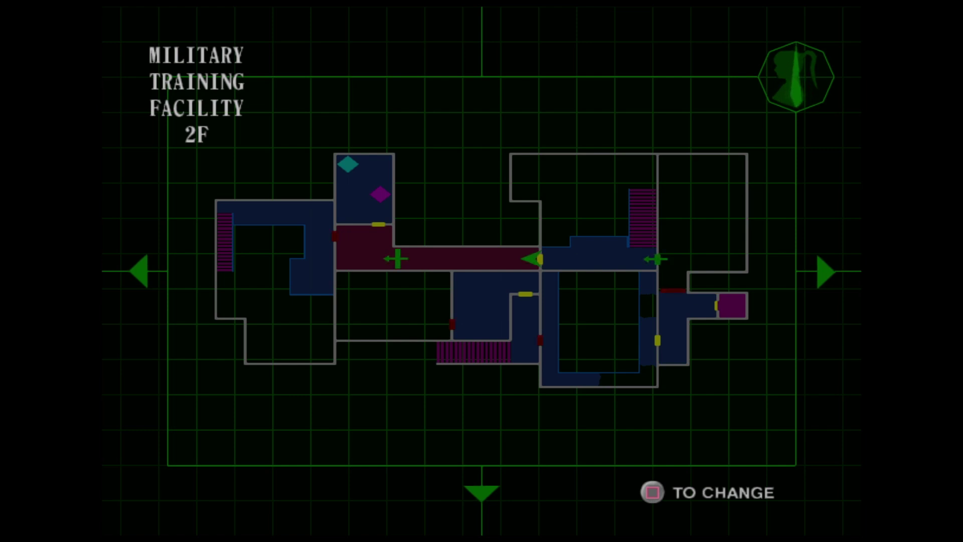
pyautogui.press('m')
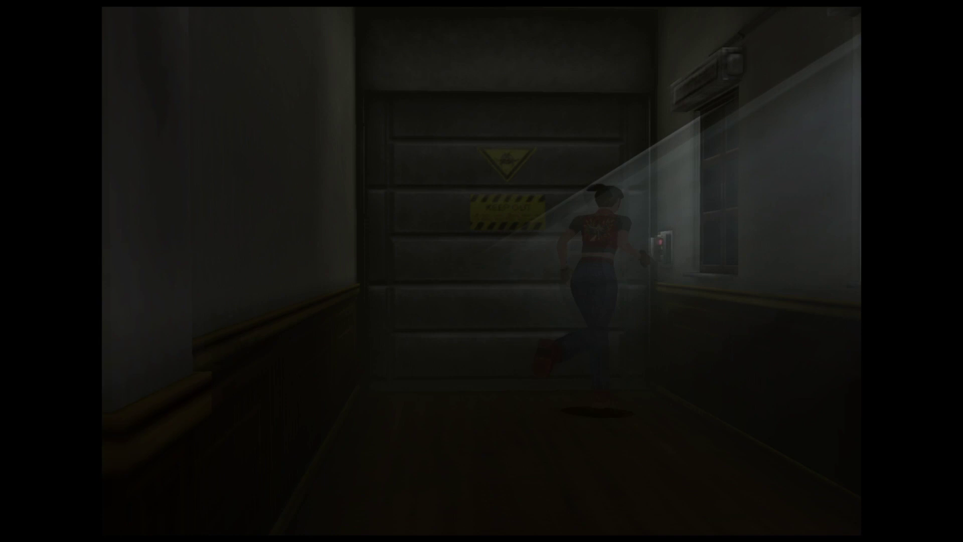
pyautogui.press('Return')
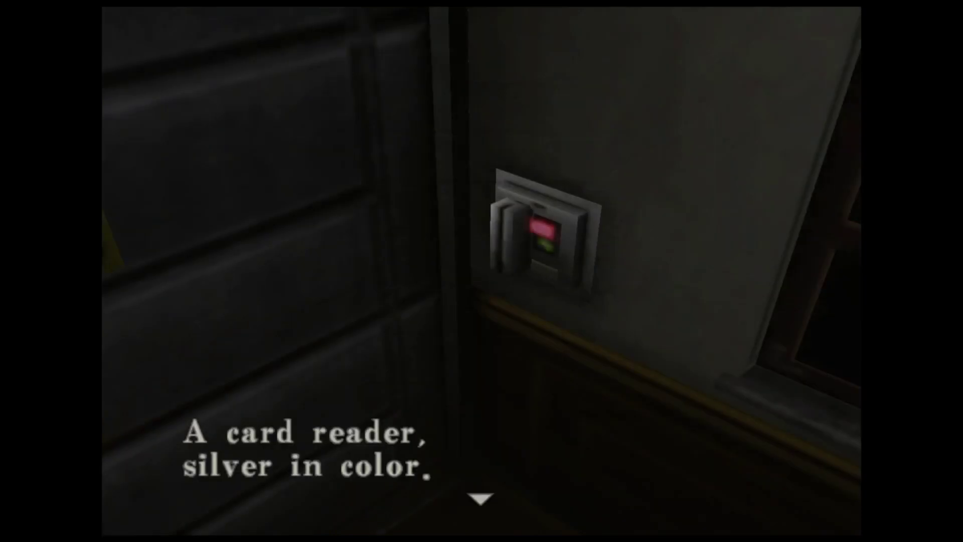
pyautogui.press('Return')
pyautogui.press('Return')
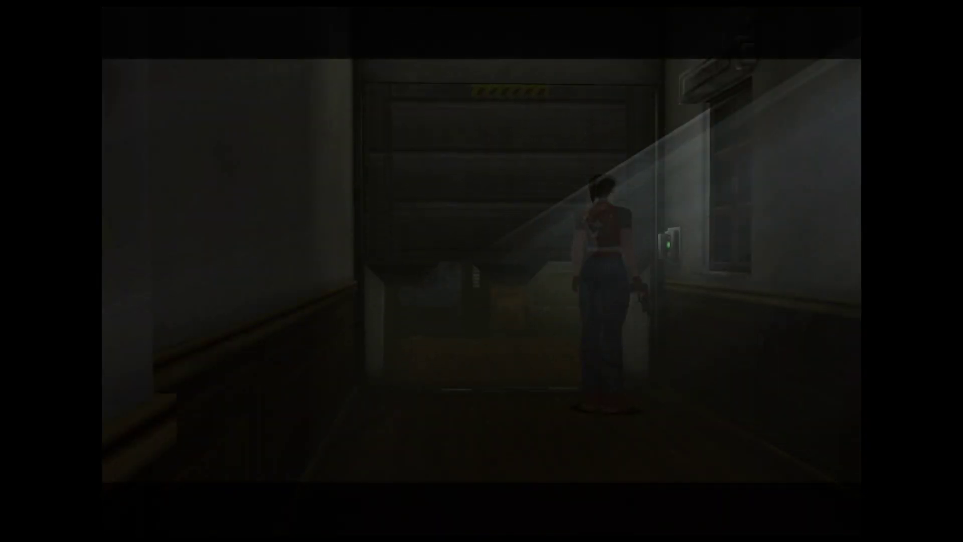
pyautogui.press('Up')
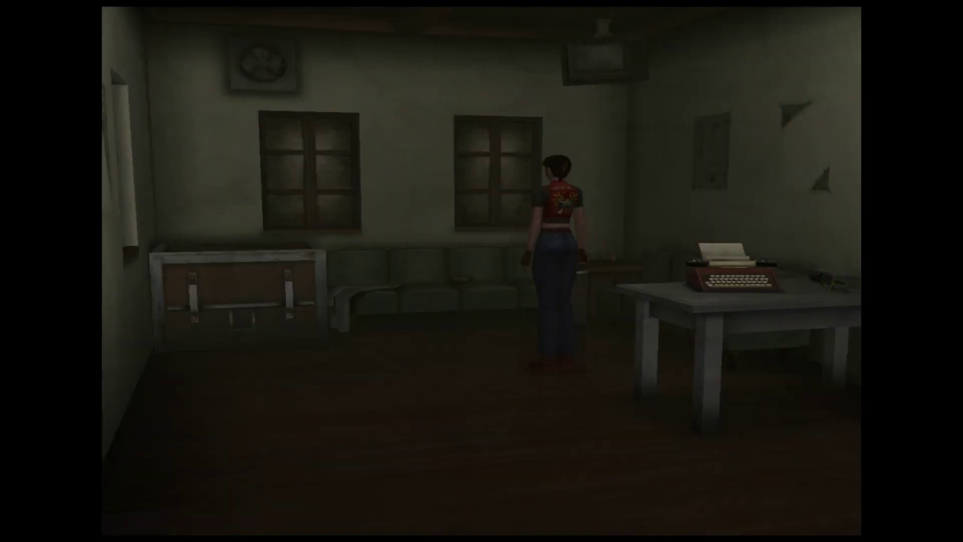
pyautogui.press('Left')
pyautogui.press('Up')
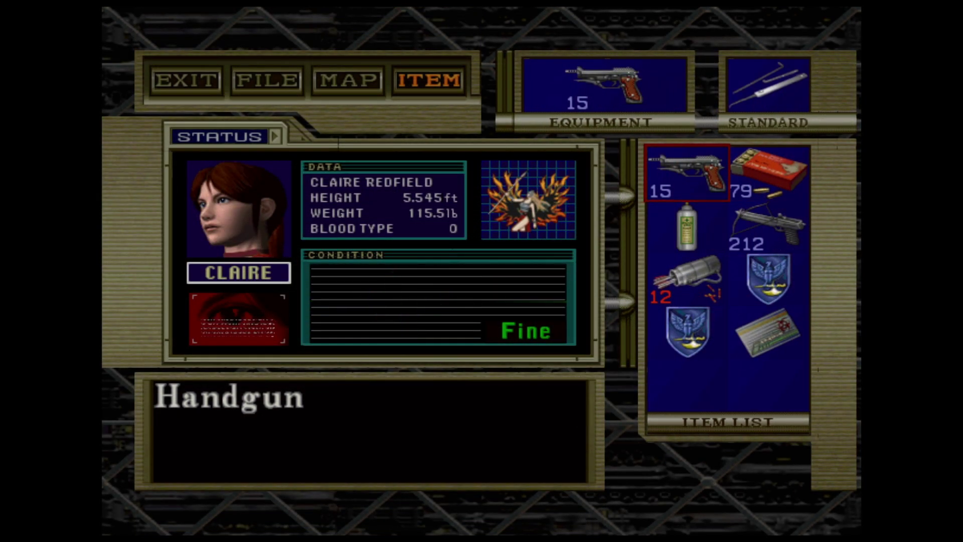
pyautogui.press('Escape')
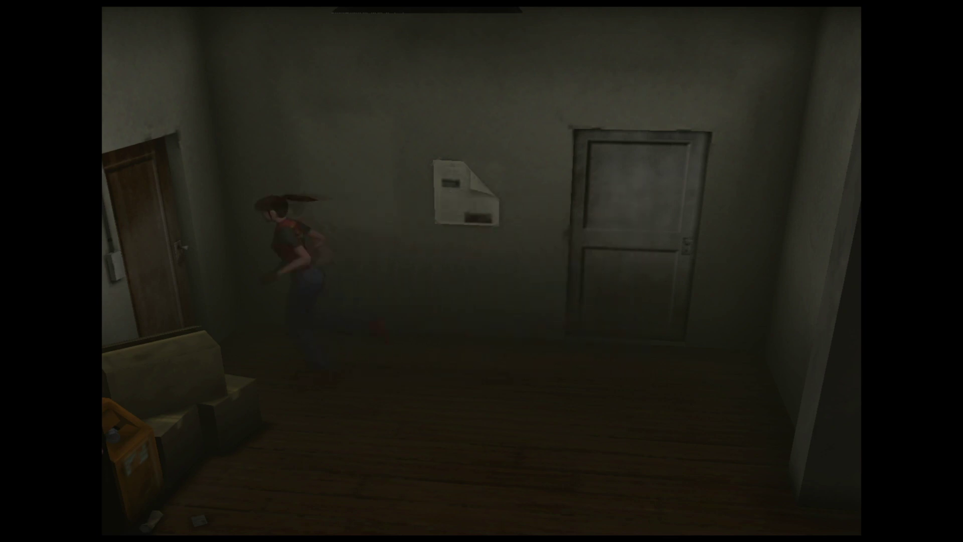
pyautogui.press('Return')
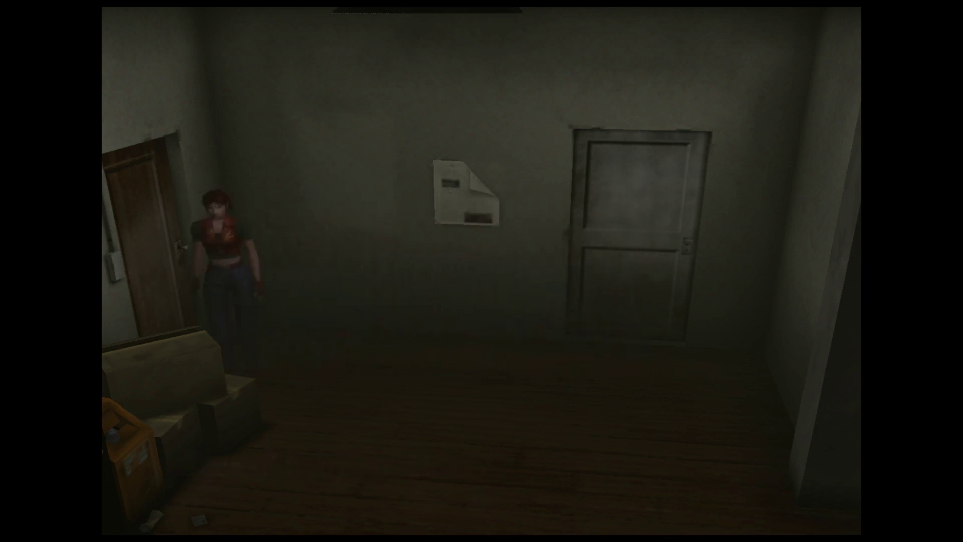
pyautogui.press('Up')
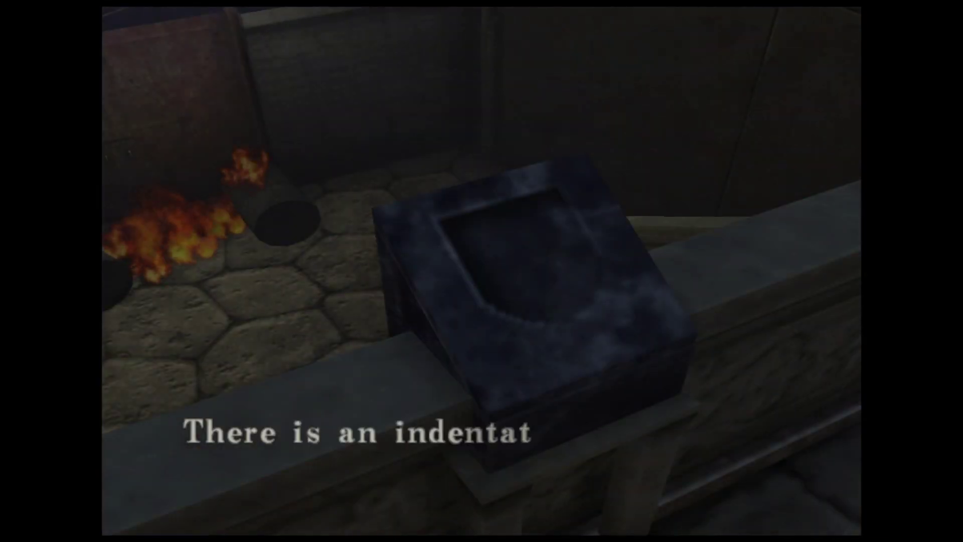
pyautogui.press('Return')
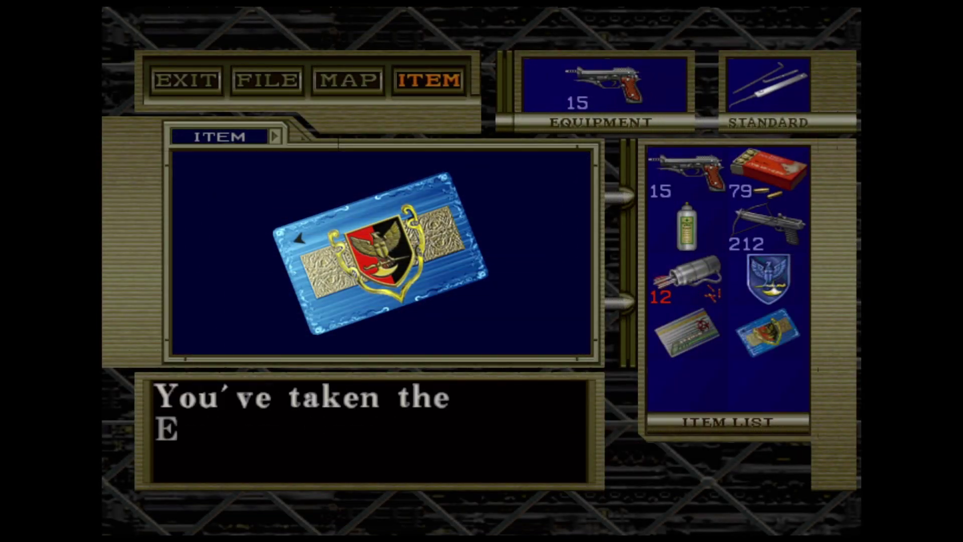
pyautogui.press('Return')
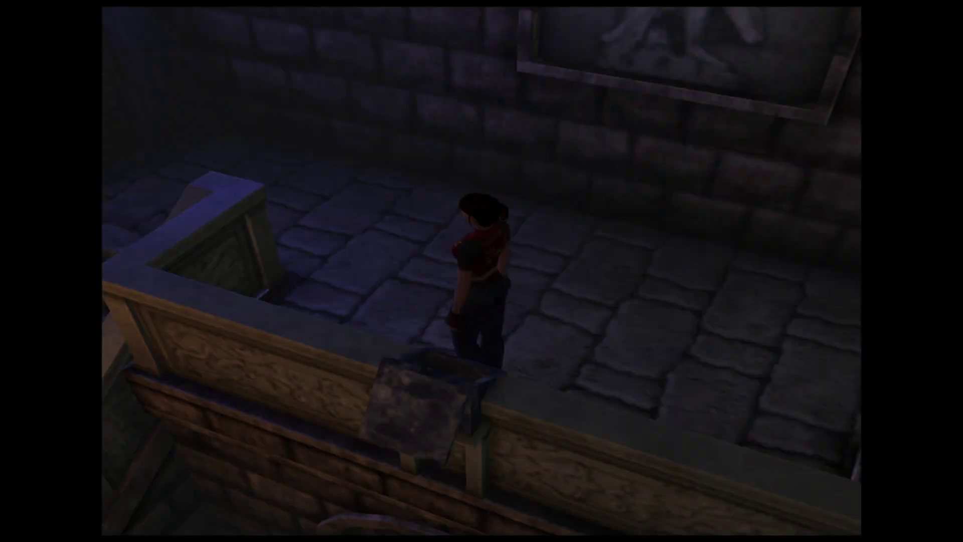
pyautogui.press('Up')
pyautogui.press('Return')
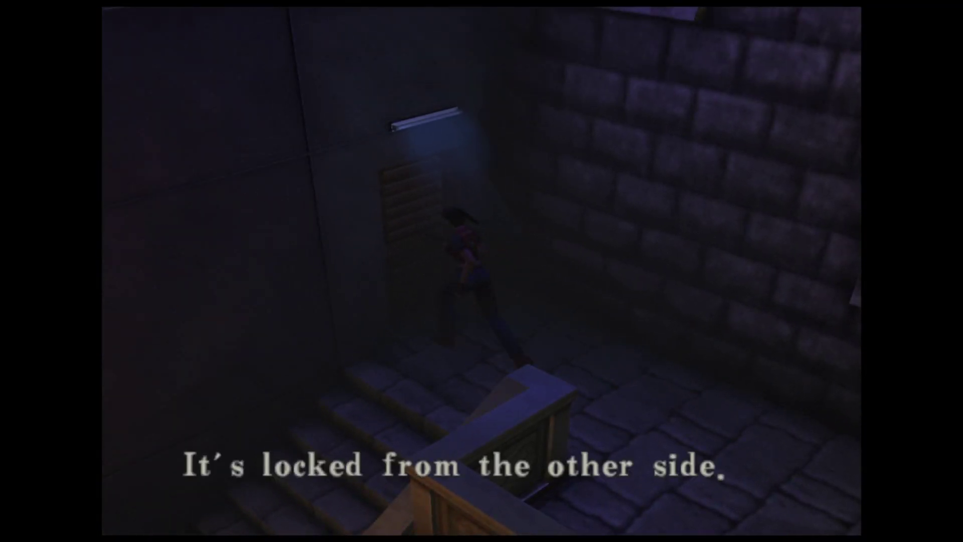
pyautogui.press('Return')
pyautogui.press('Down')
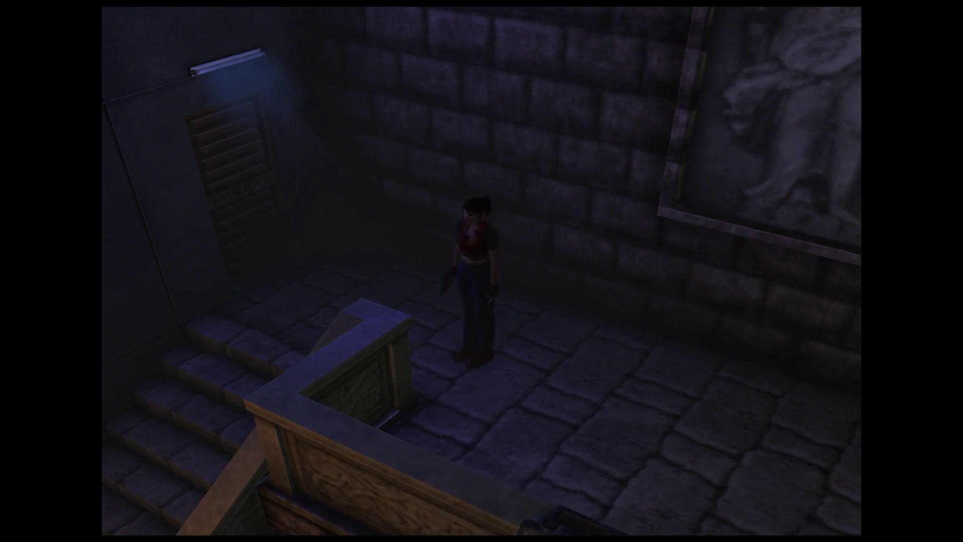
pyautogui.press('Up')
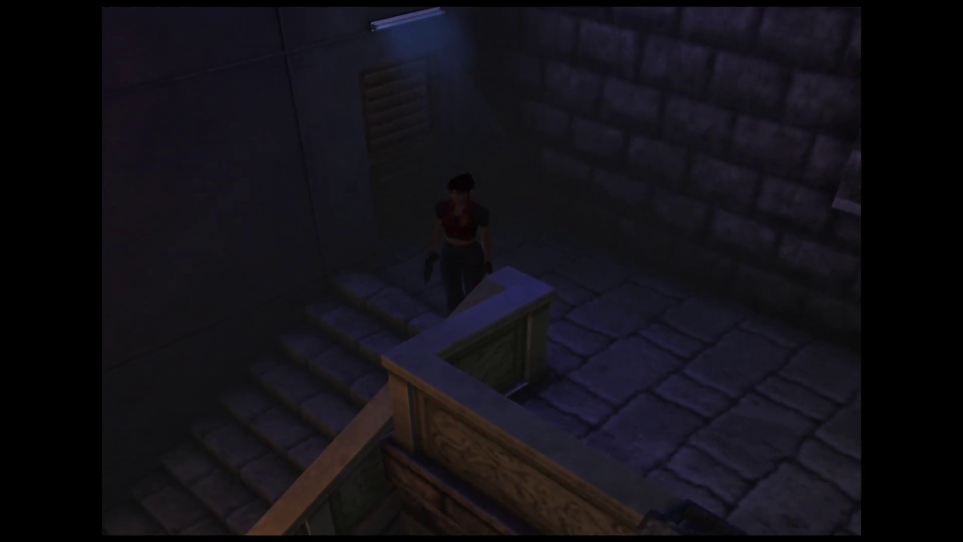
pyautogui.press('Up')
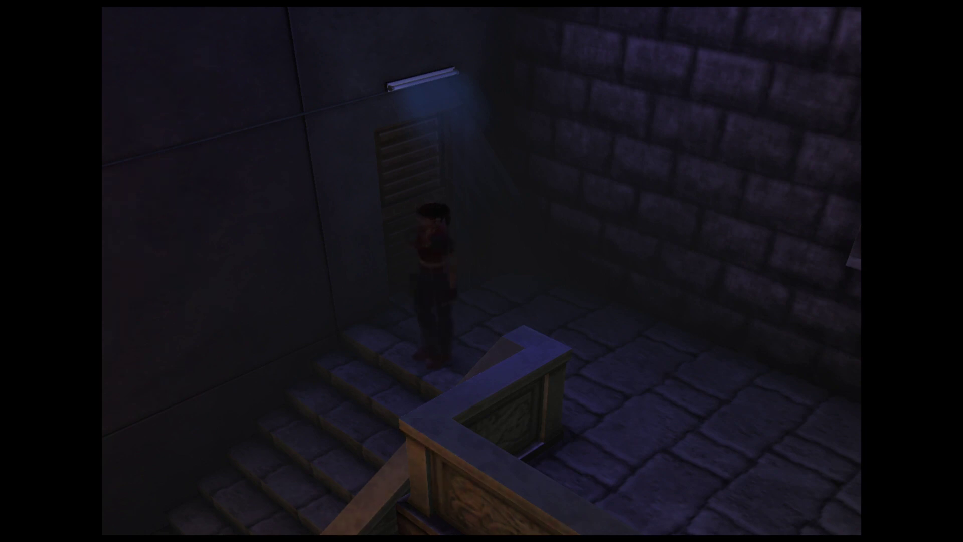
pyautogui.press('Down')
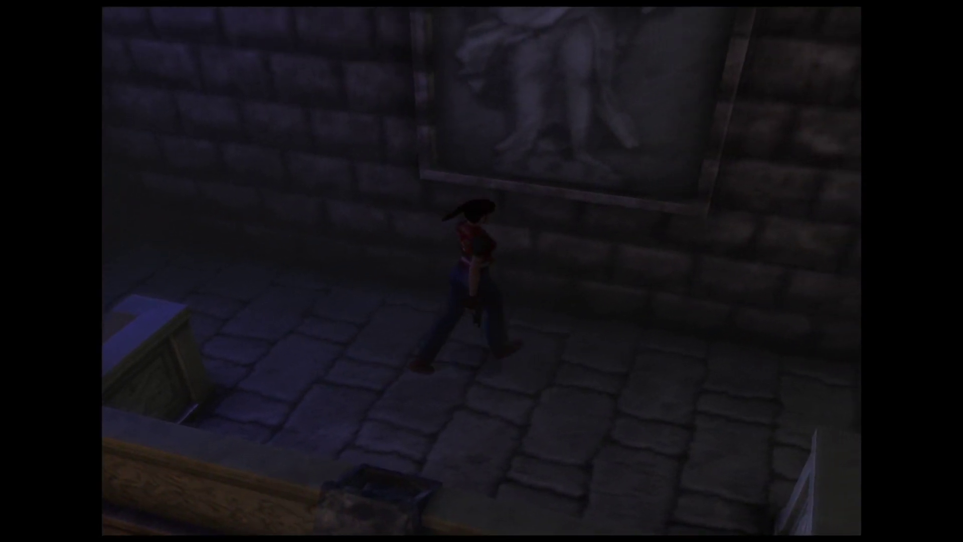
pyautogui.press('Up')
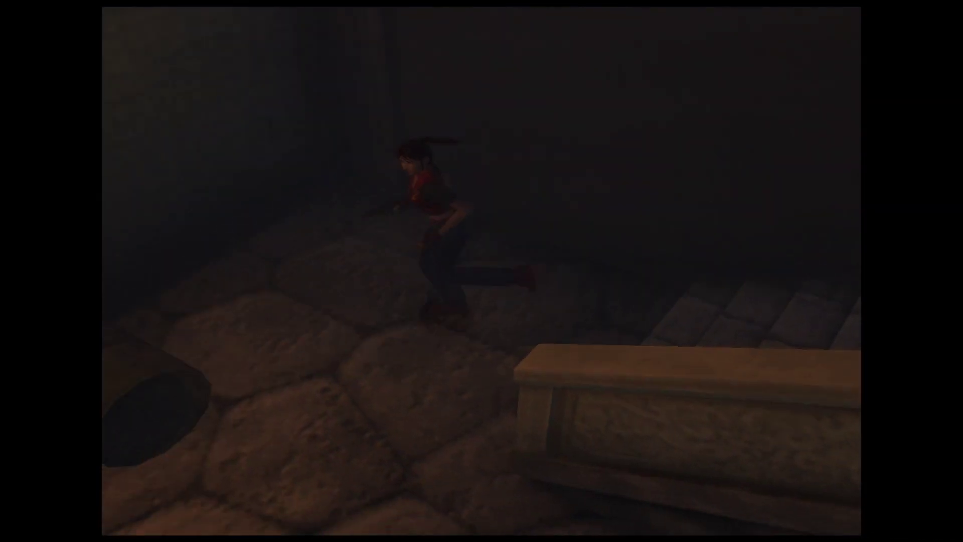
pyautogui.press('Up')
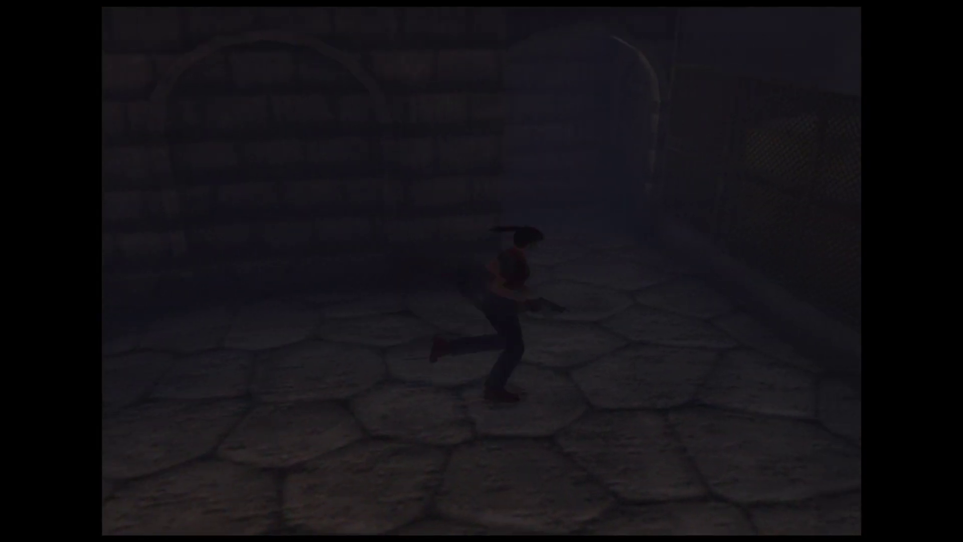
pyautogui.press('Up')
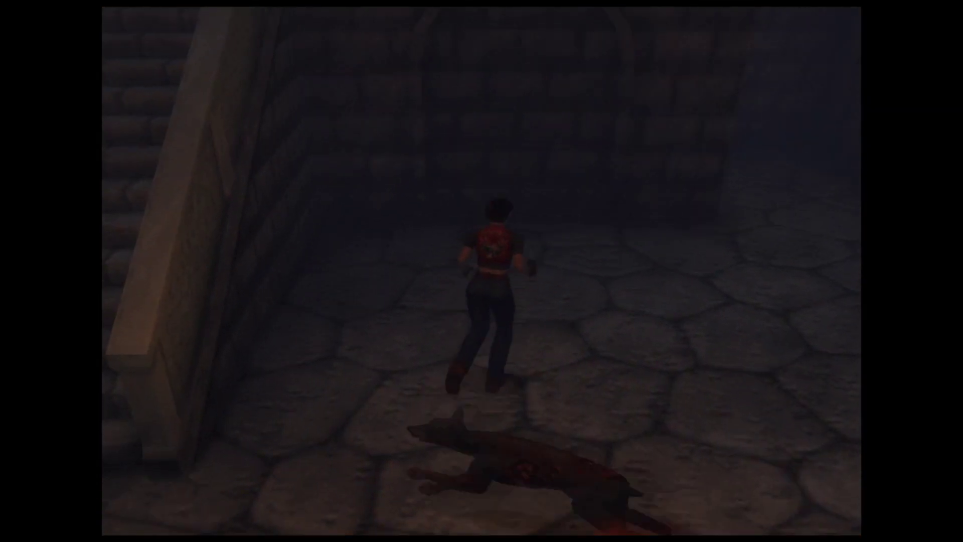
pyautogui.press('Up')
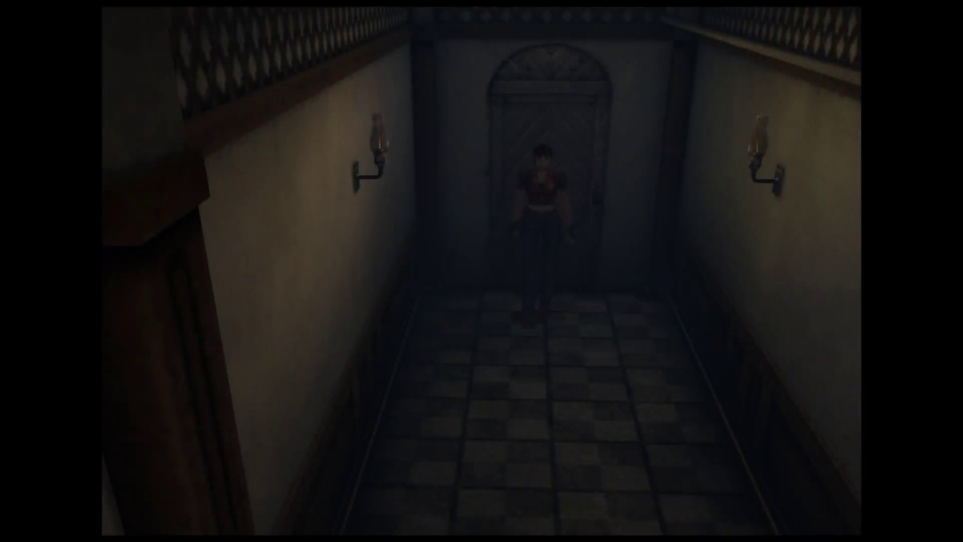
pyautogui.press('Up')
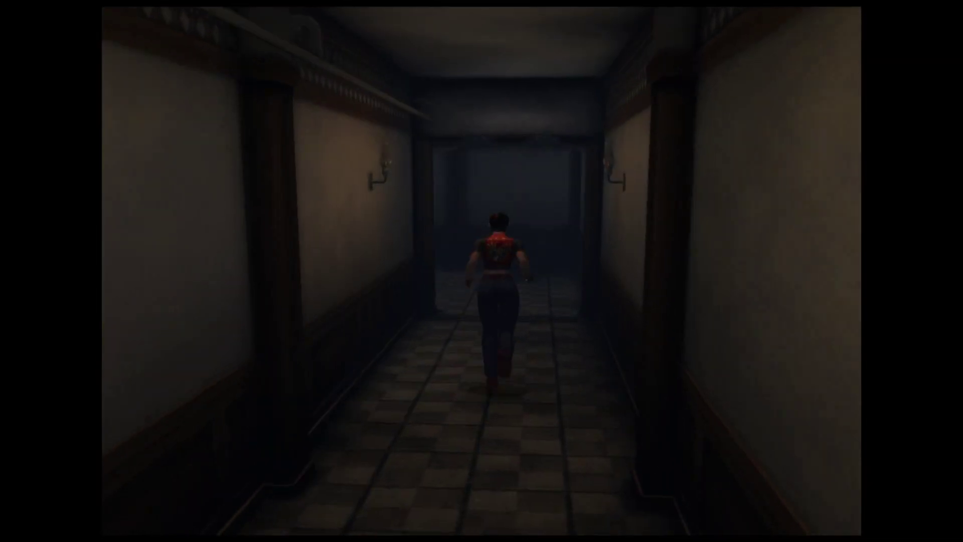
pyautogui.press('Up')
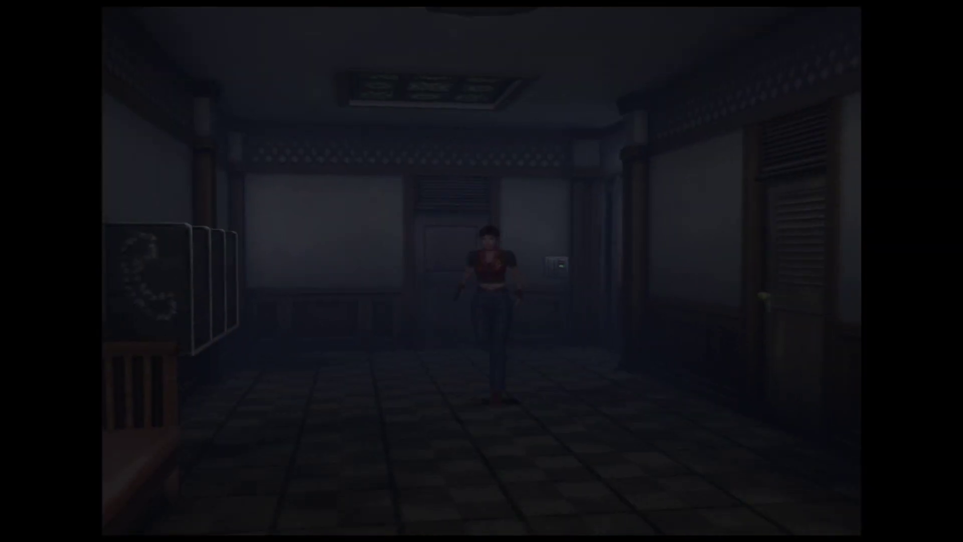
pyautogui.press('Left')
pyautogui.press('Up')
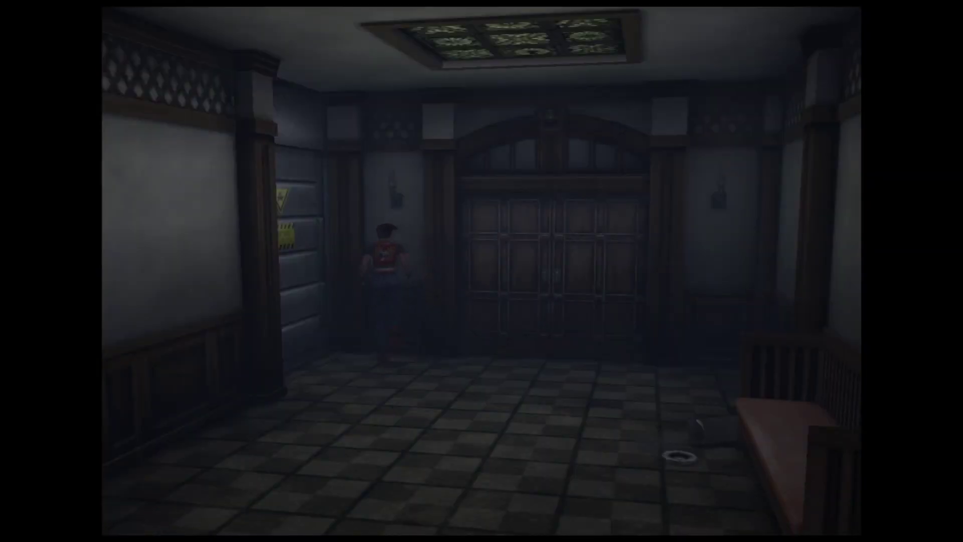
pyautogui.press('Return')
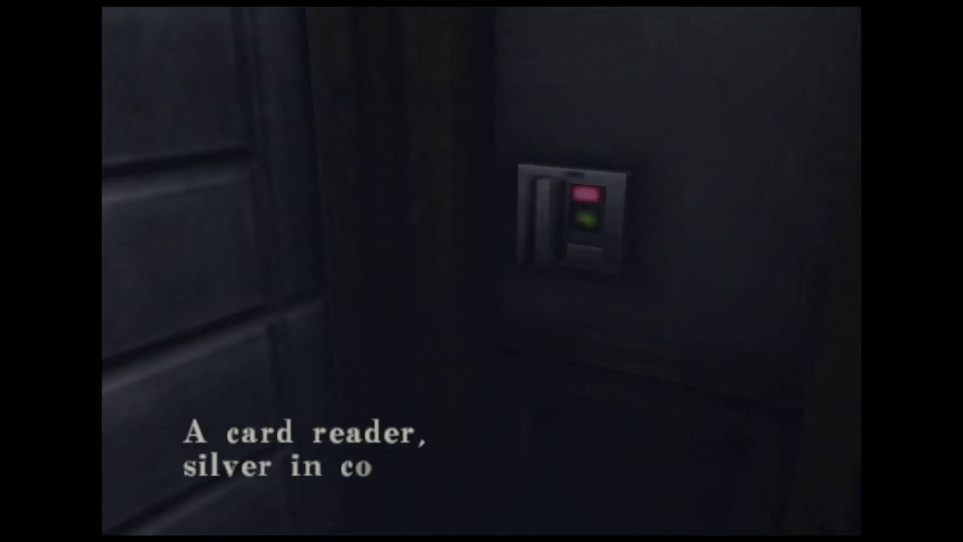
pyautogui.press('Return')
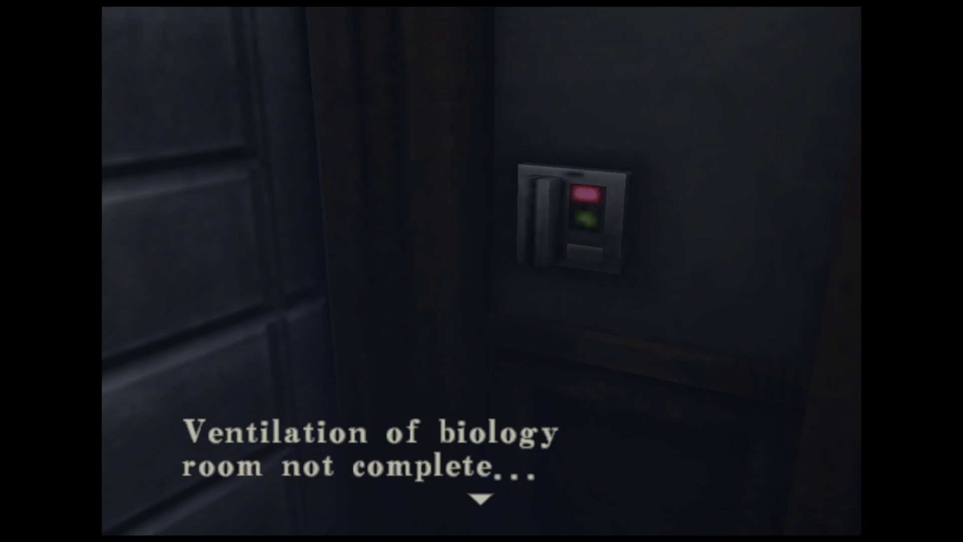
pyautogui.press('Return')
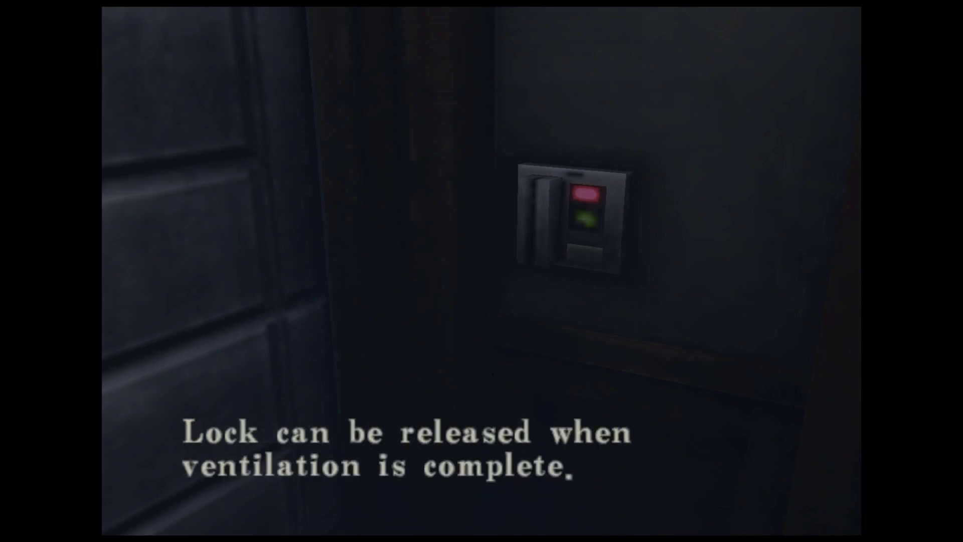
pyautogui.press('Return')
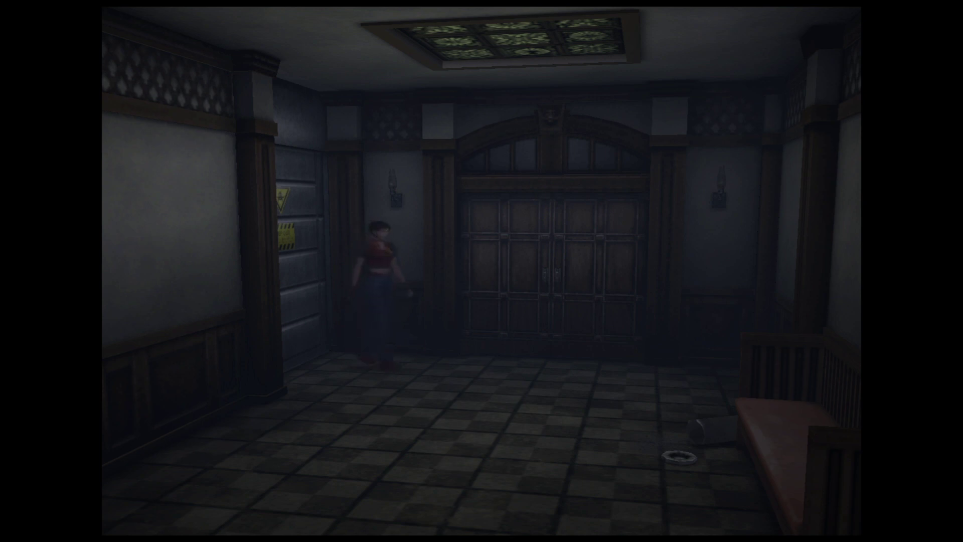
pyautogui.press('Return')
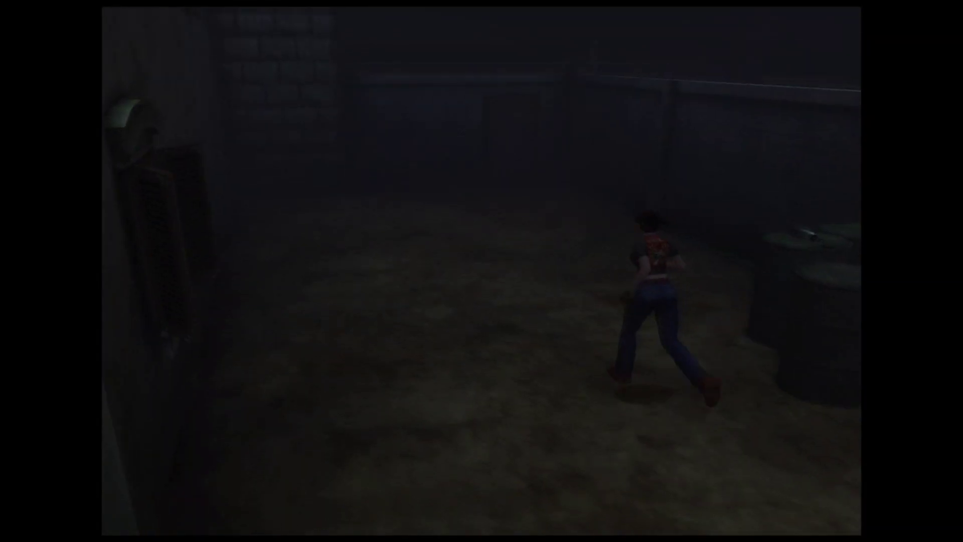
pyautogui.press('Right')
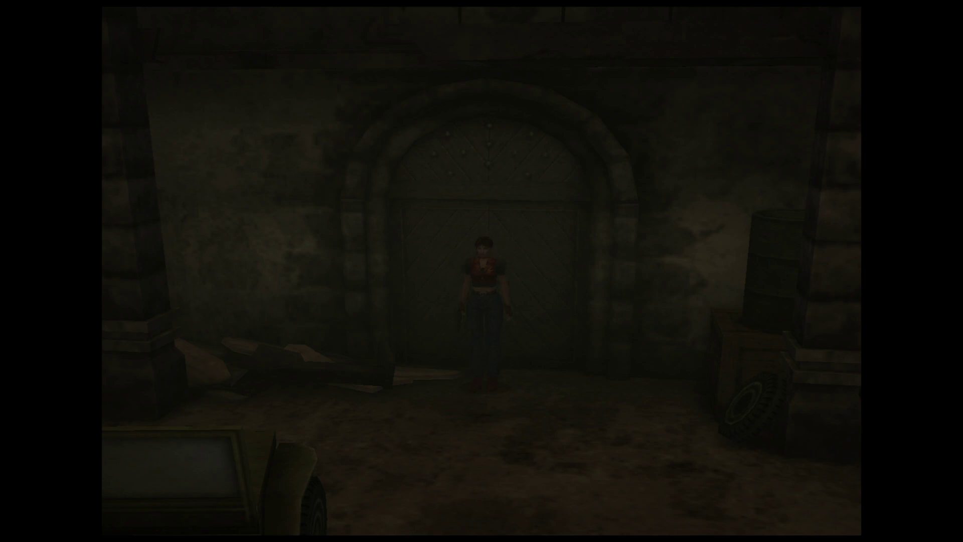
pyautogui.press('Up')
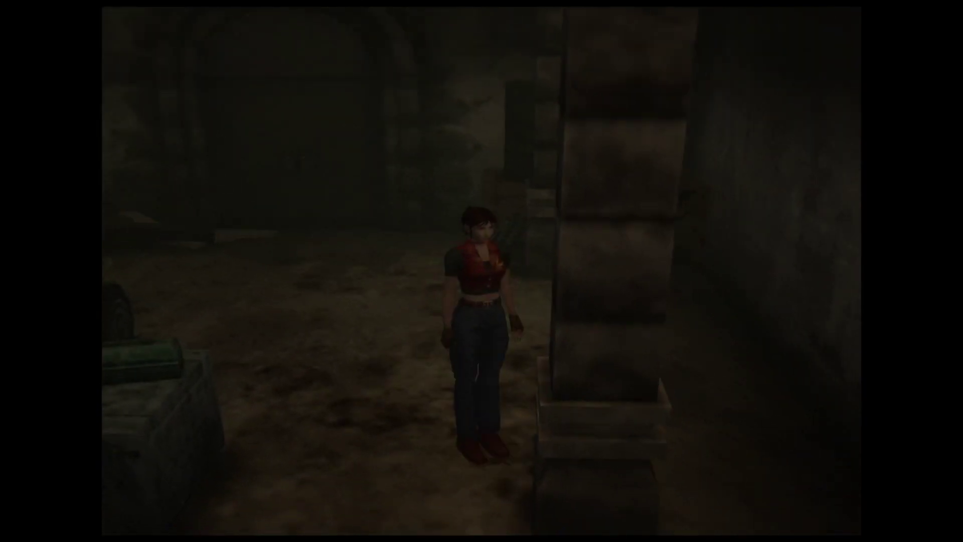
pyautogui.press('Left')
pyautogui.press('Up')
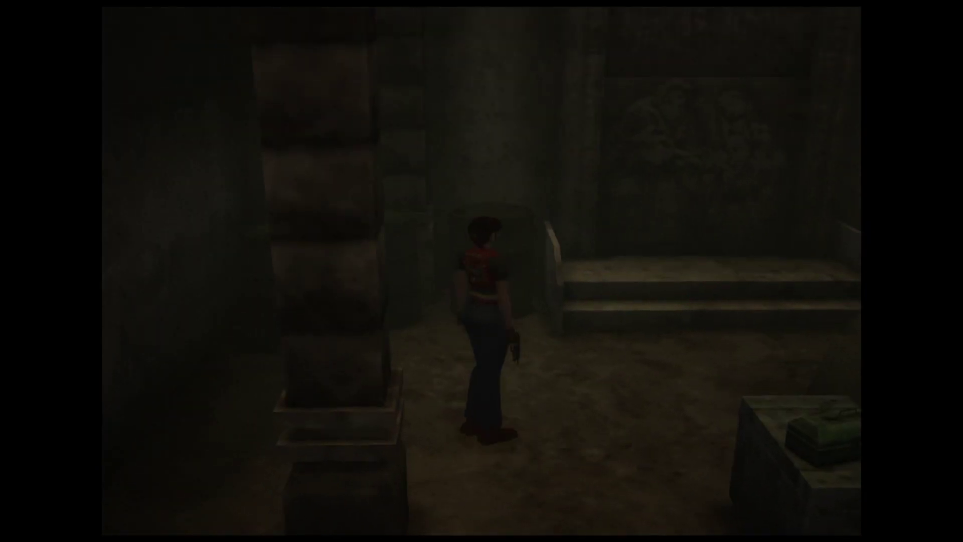
pyautogui.press('Left')
pyautogui.press('Up')
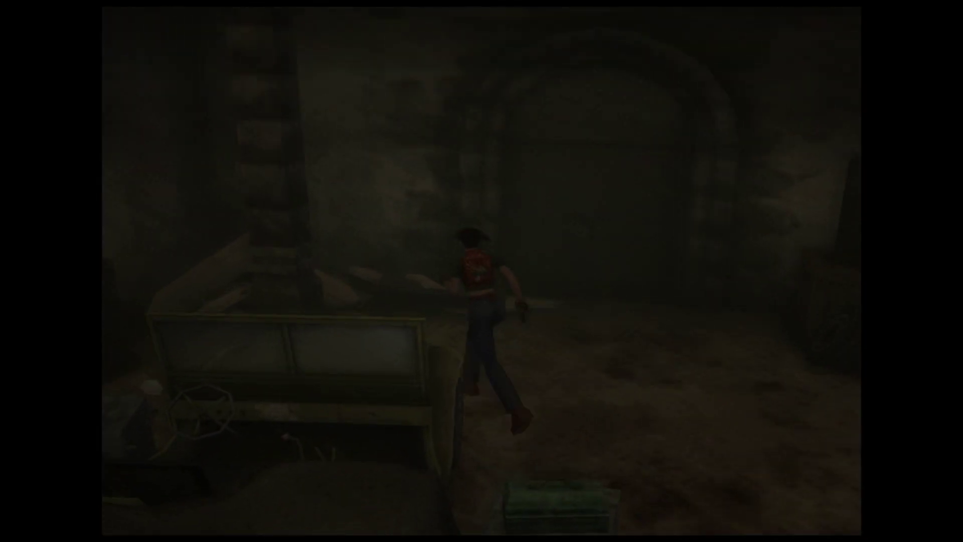
pyautogui.press('Up')
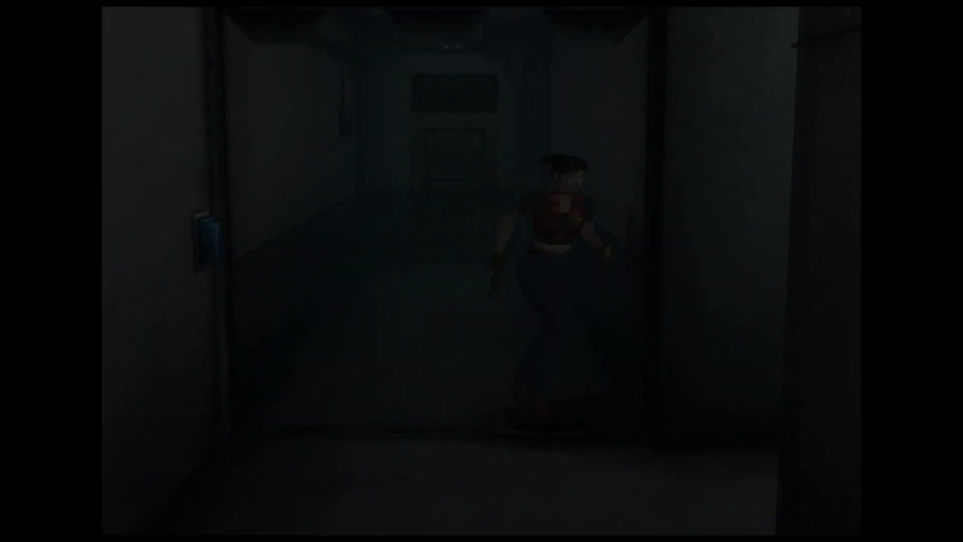
pyautogui.press('Up')
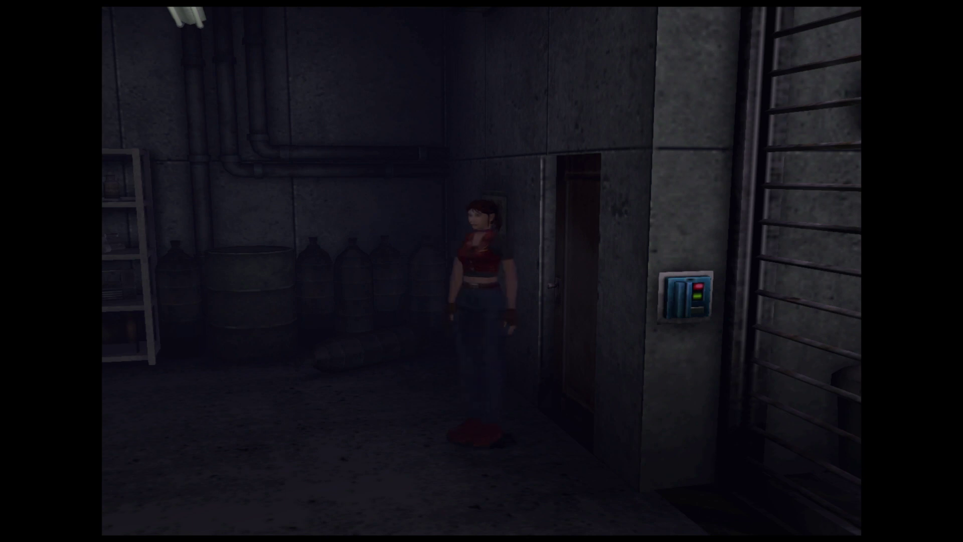
pyautogui.press('Up')
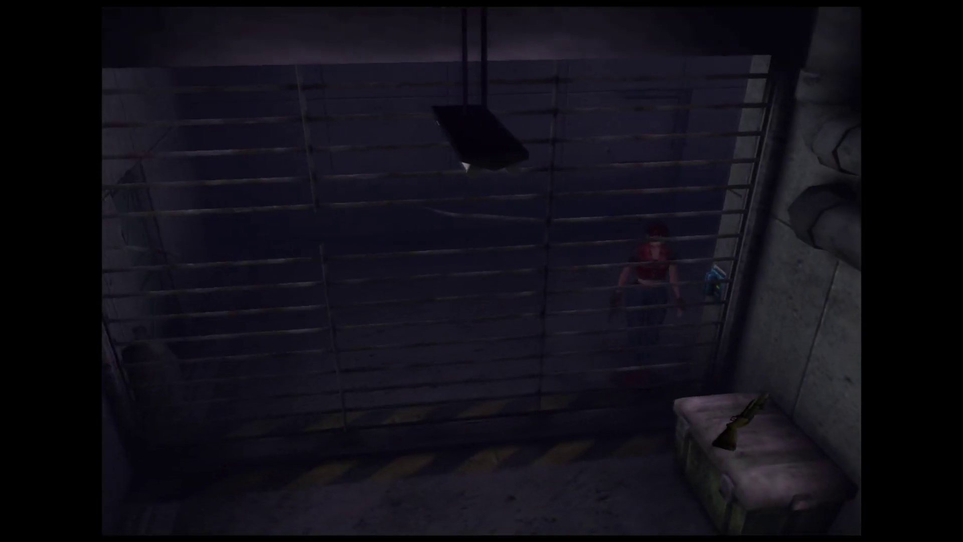
pyautogui.press('Left')
pyautogui.press('Return')
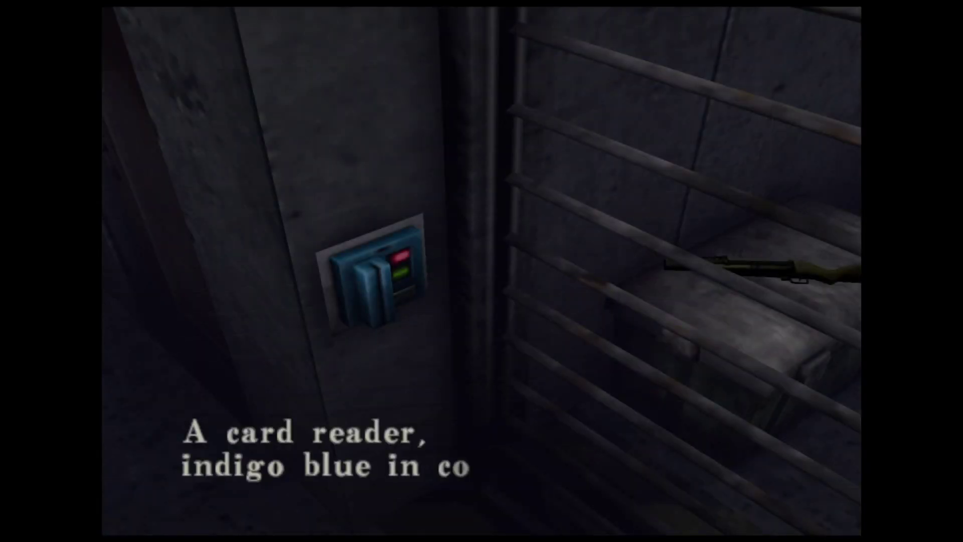
pyautogui.press('Return')
pyautogui.press('Return')
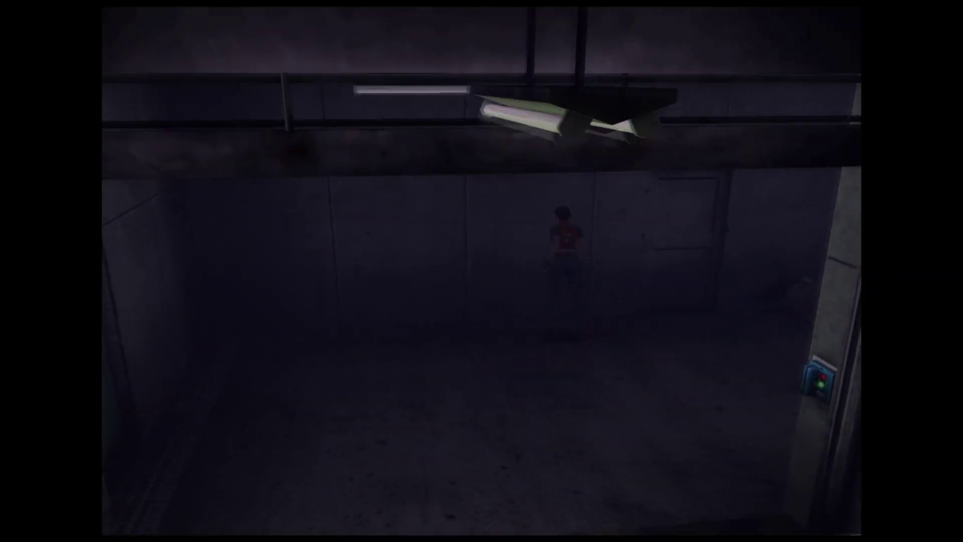
pyautogui.press('Up')
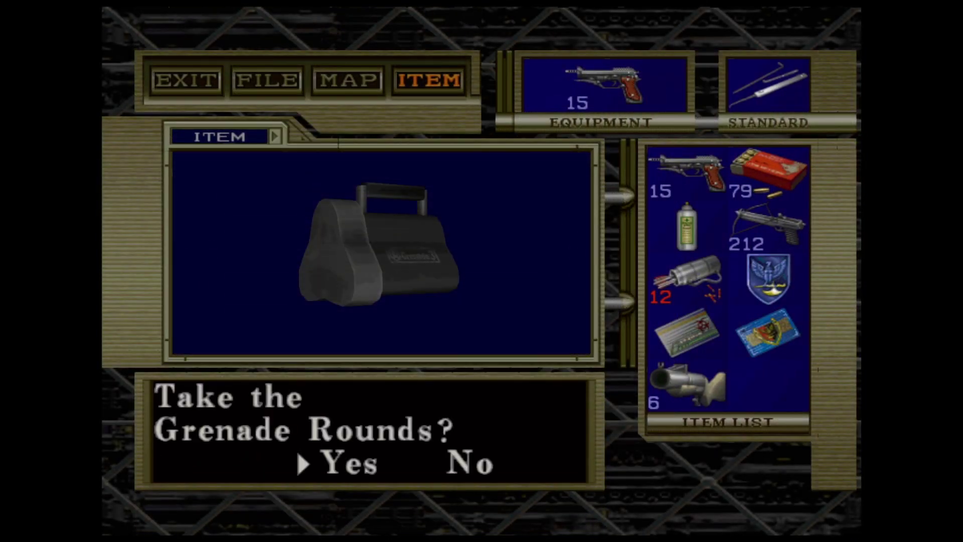
pyautogui.press('Return')
pyautogui.press('Return')
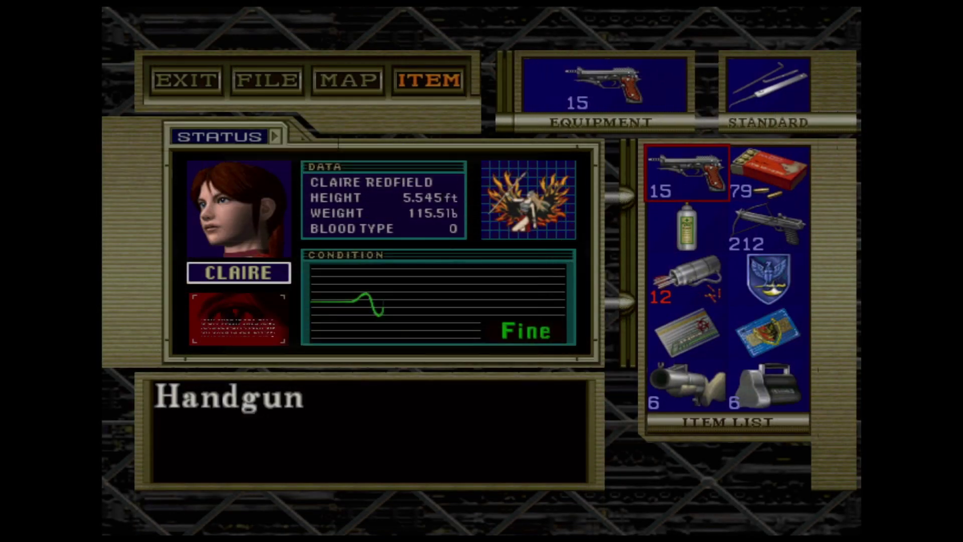
pyautogui.press('Down')
pyautogui.press('Down')
pyautogui.press('Down')
pyautogui.press('Down')
pyautogui.press('Return')
pyautogui.press('Down')
pyautogui.press('Return')
pyautogui.press('Right')
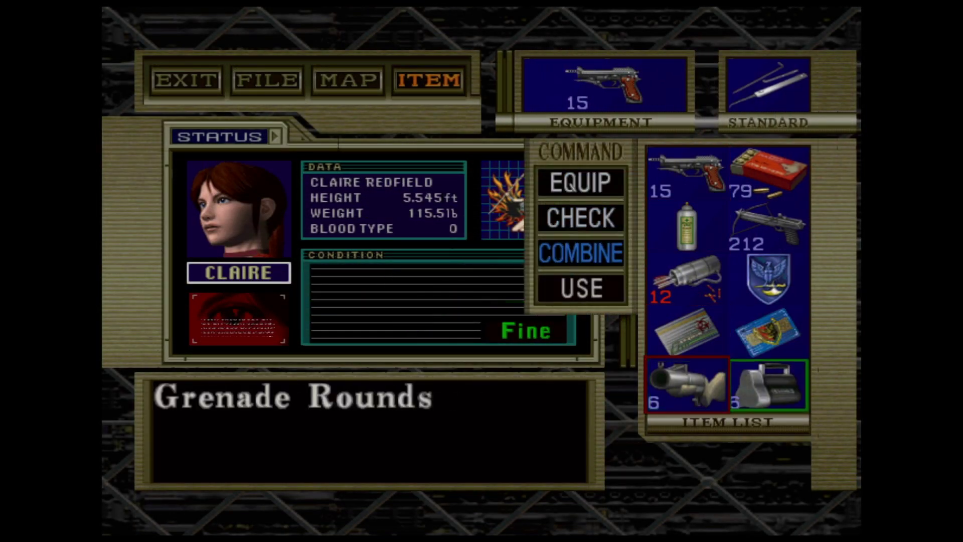
pyautogui.press('Return')
pyautogui.press('Escape')
pyautogui.press('Escape')
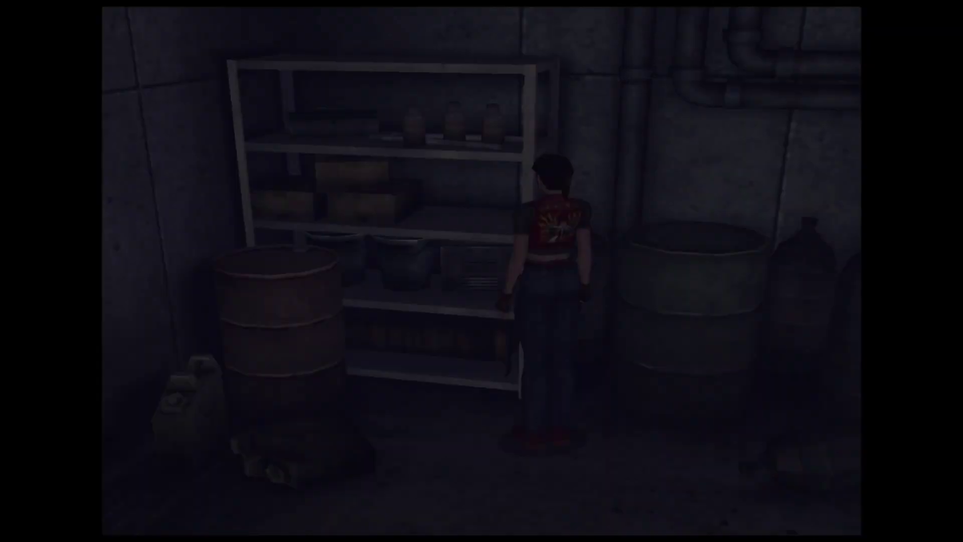
pyautogui.press('Up')
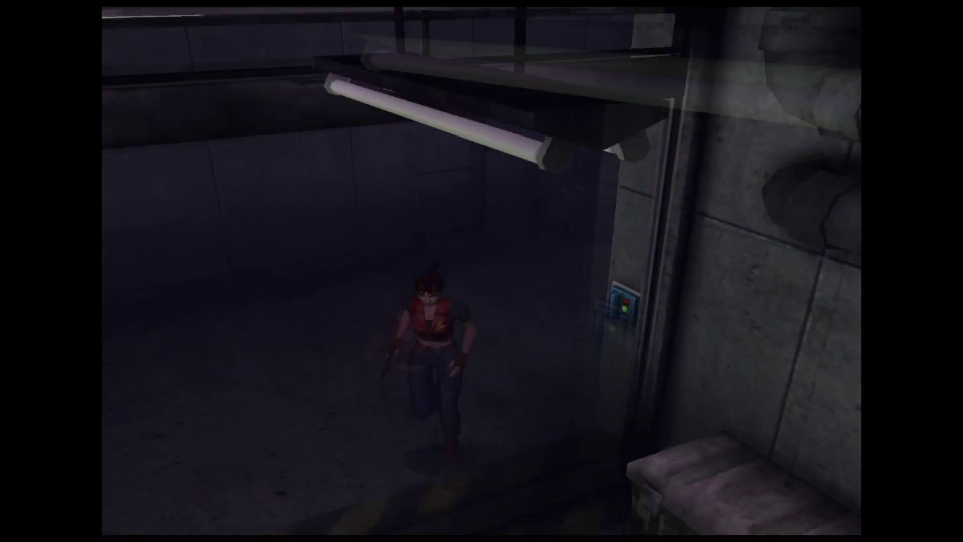
pyautogui.press('Up')
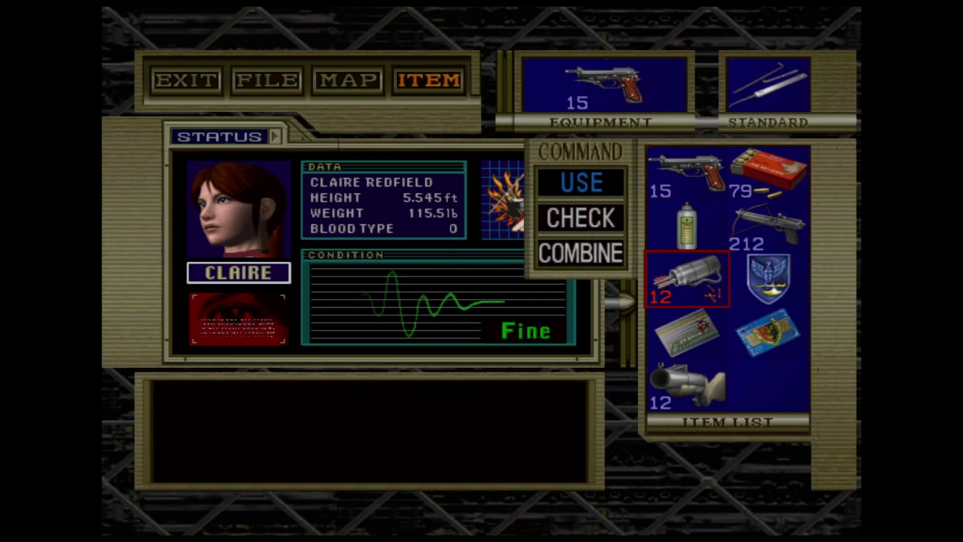
pyautogui.press('Down')
pyautogui.press('Down')
pyautogui.press('Return')
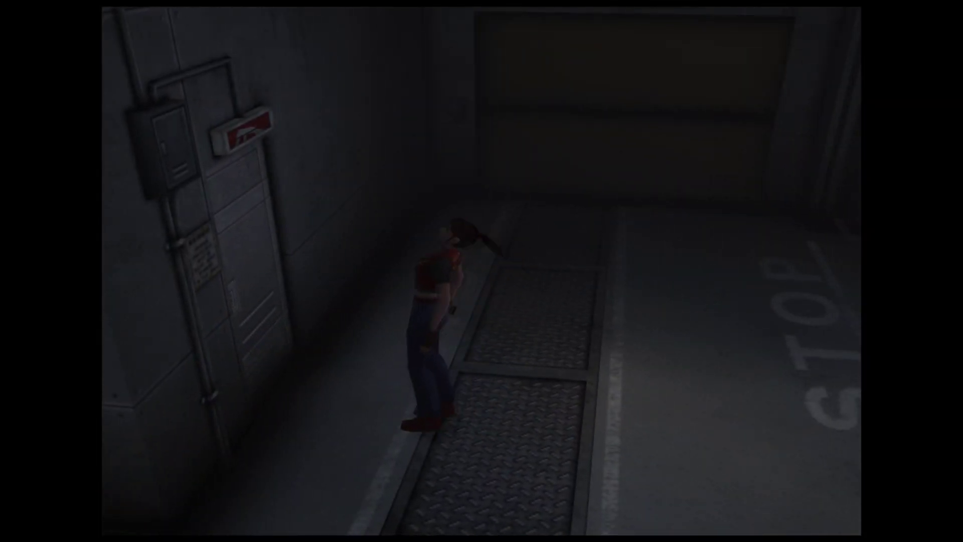
pyautogui.press('shift')
pyautogui.press('space')
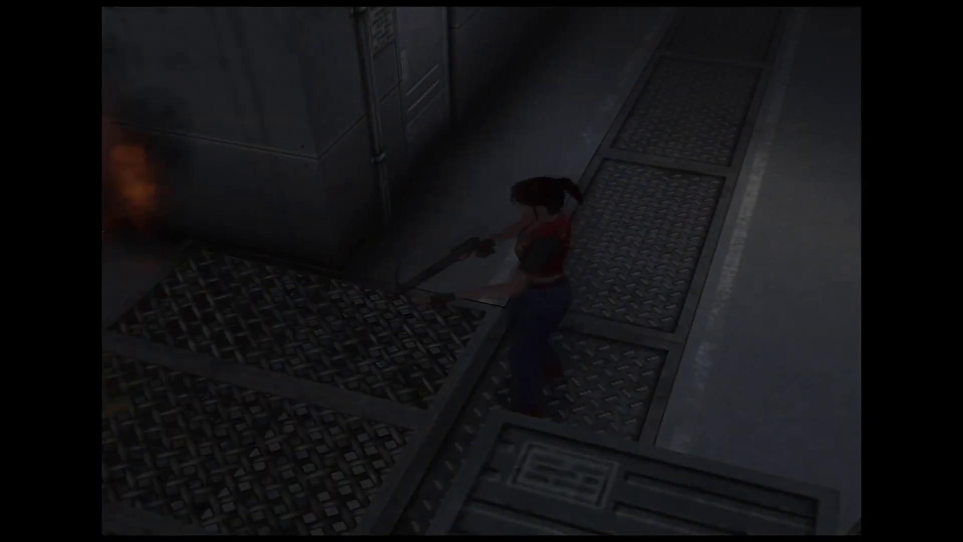
pyautogui.press('space')
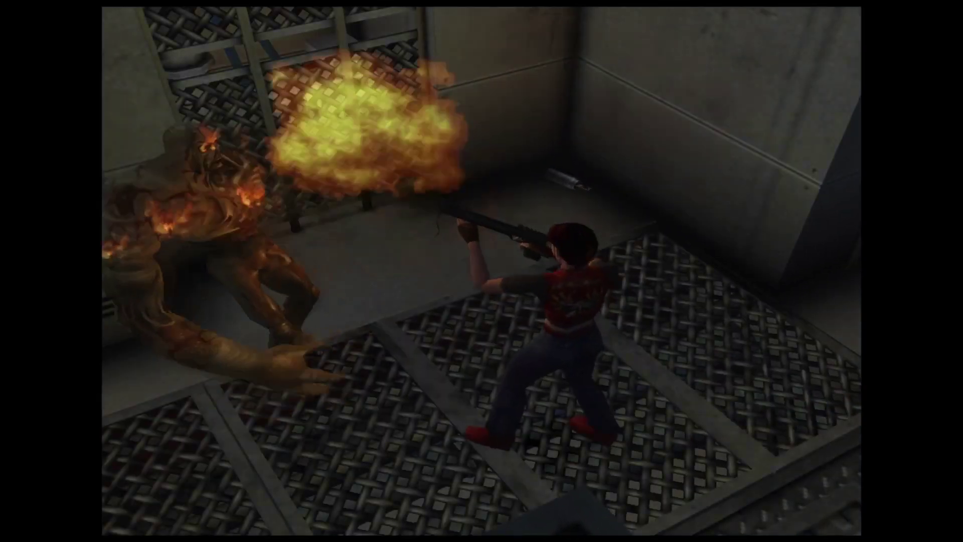
pyautogui.press('Up')
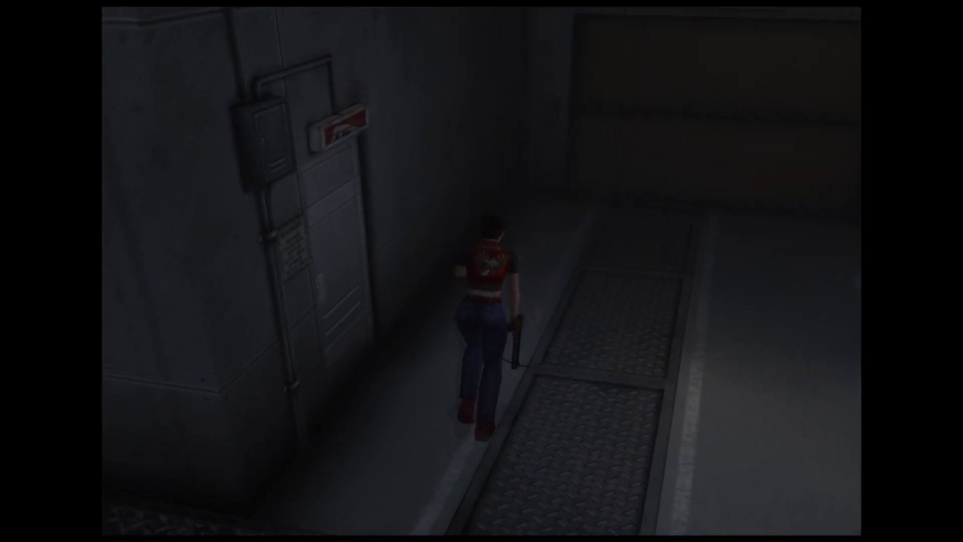
pyautogui.press('shift')
pyautogui.press('space')
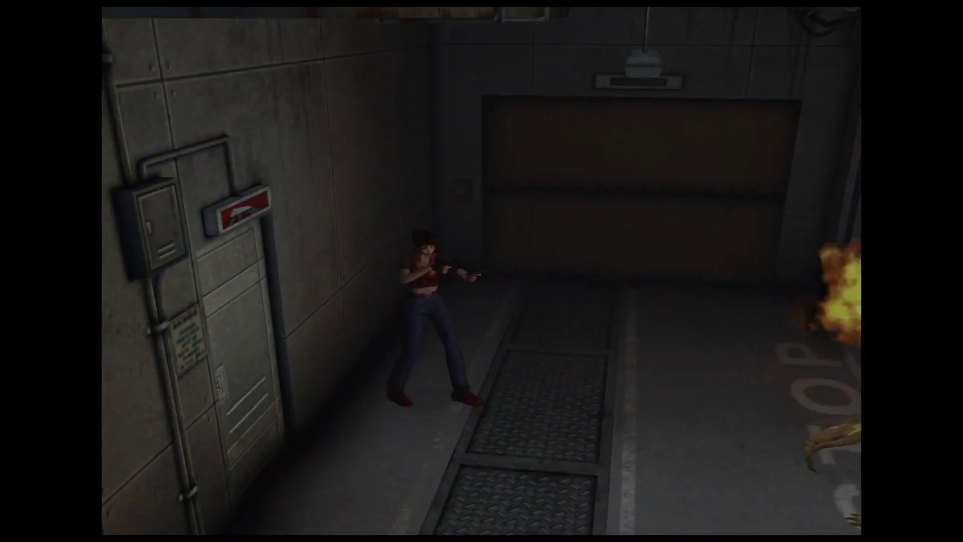
pyautogui.press('shift')
pyautogui.press('Up')
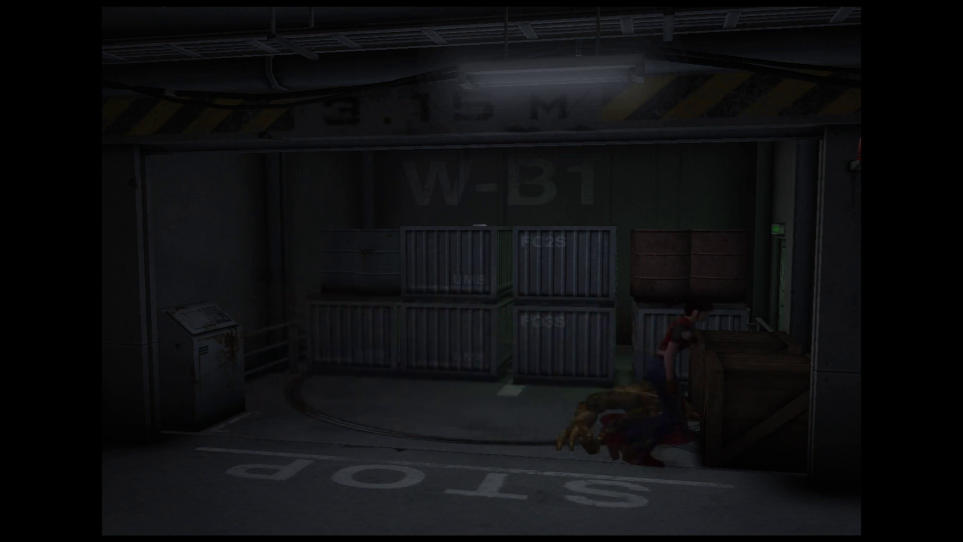
pyautogui.press('Left')
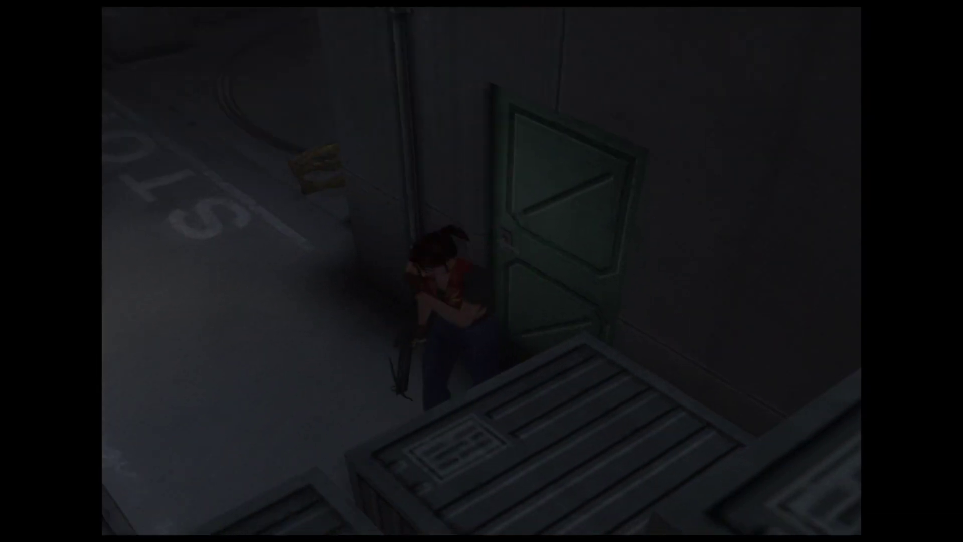
pyautogui.press('Up')
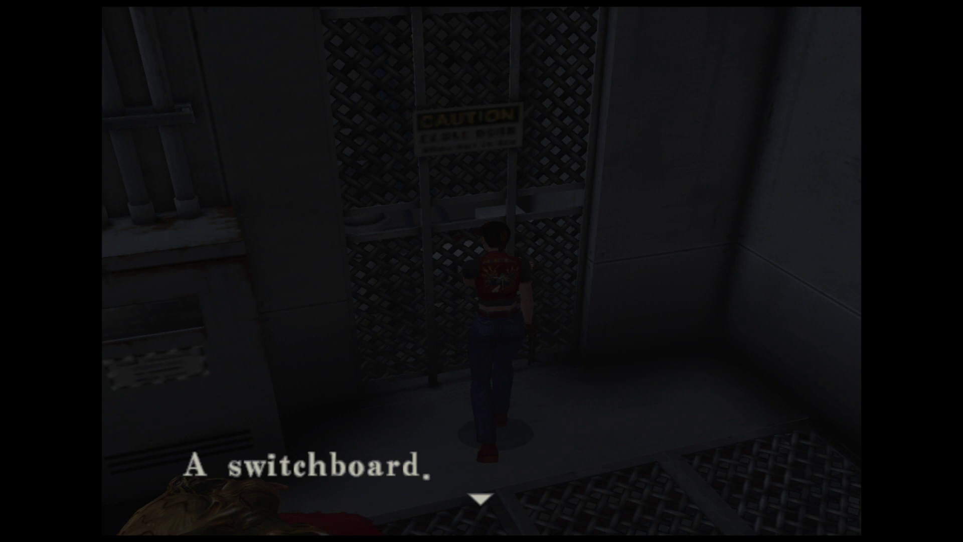
pyautogui.press('Return')
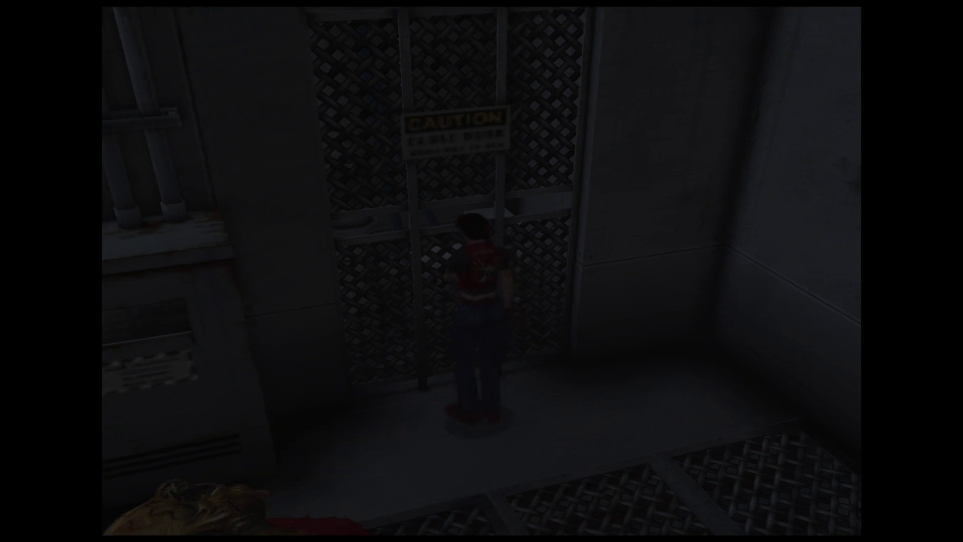
pyautogui.press('Up')
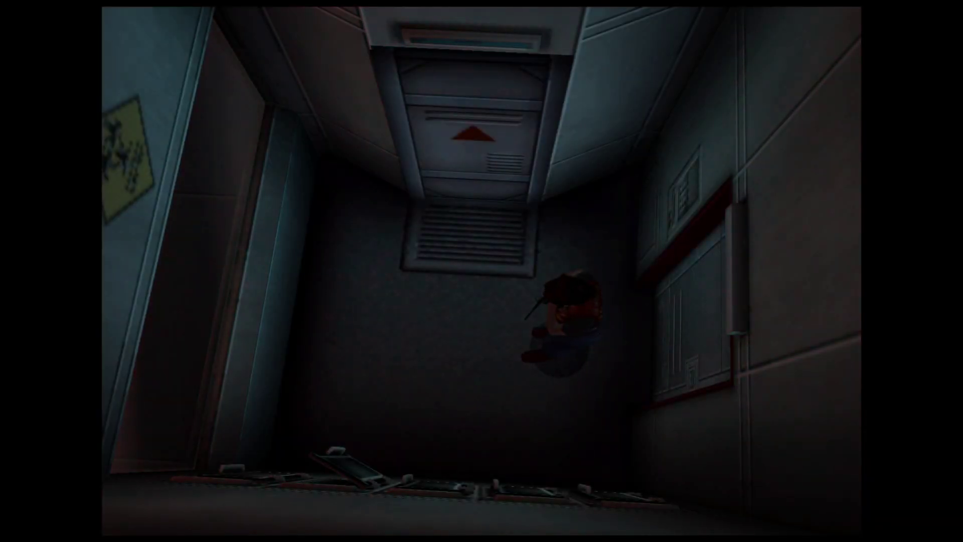
pyautogui.press('Return')
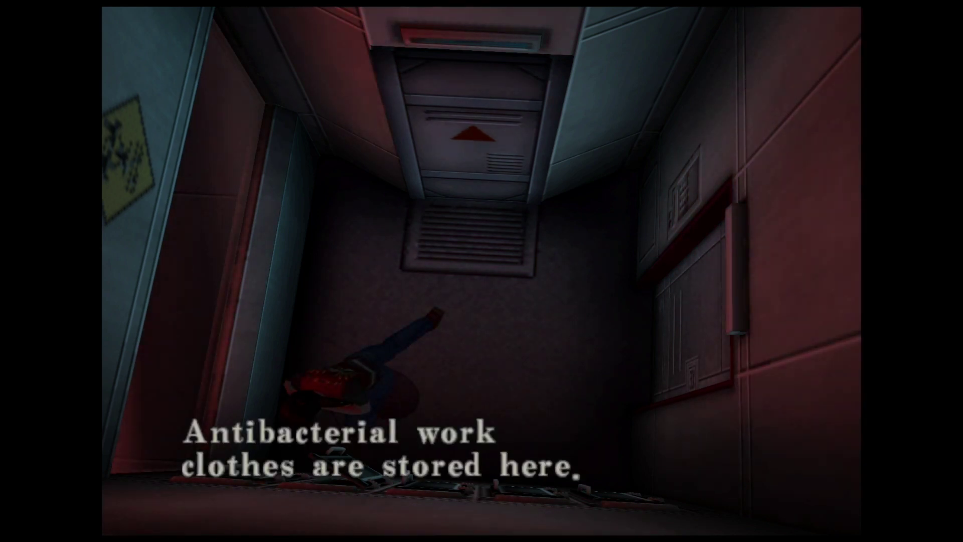
pyautogui.press('Return')
pyautogui.press('Return')
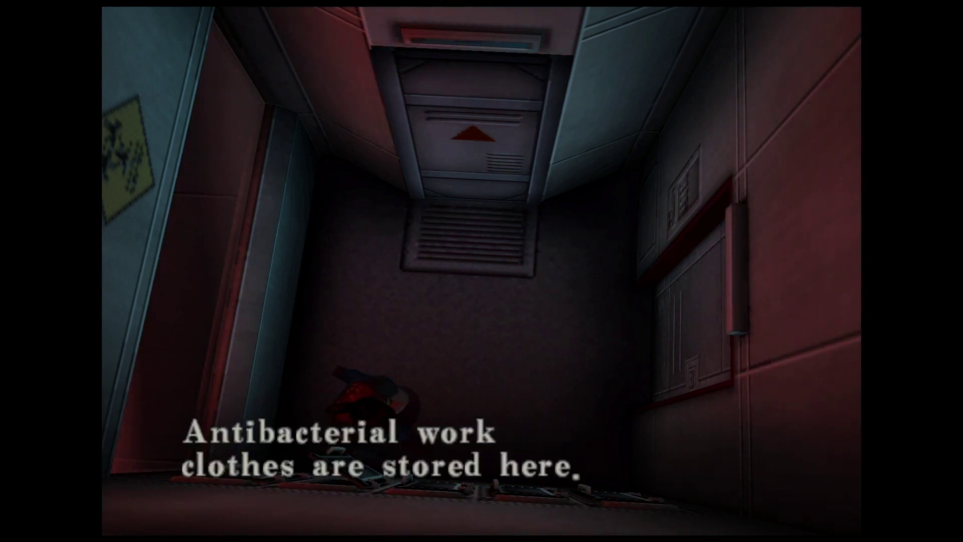
pyautogui.press('Return')
pyautogui.press('Up')
pyautogui.press('Return')
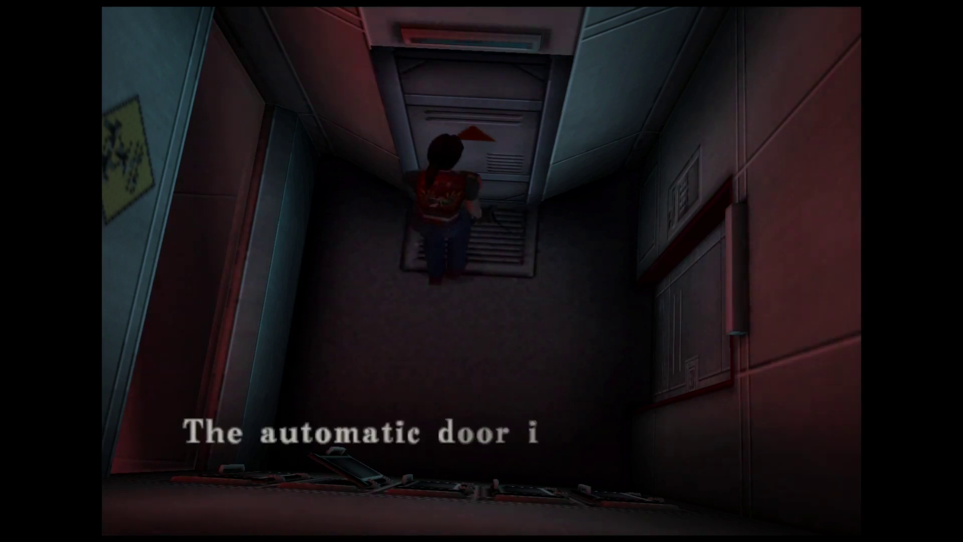
pyautogui.press('Return')
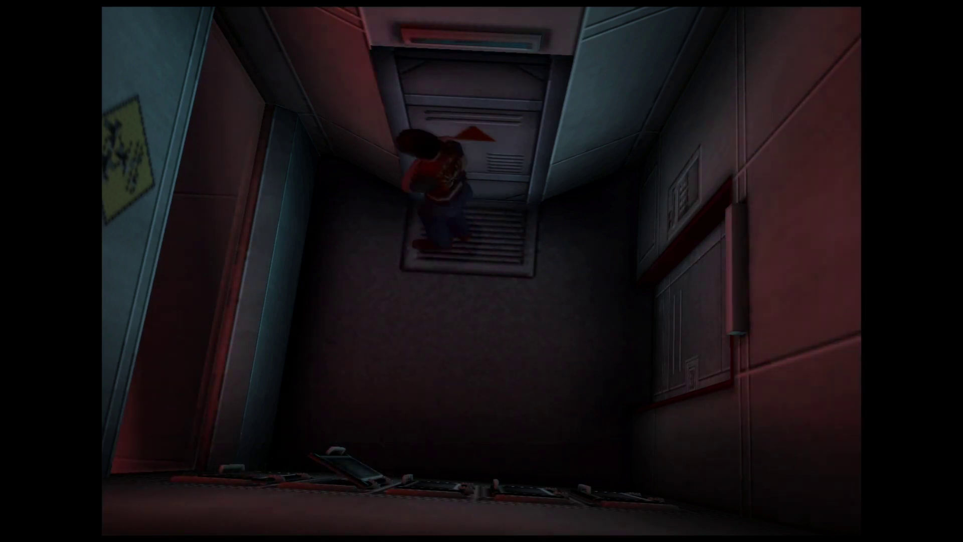
pyautogui.press('Return')
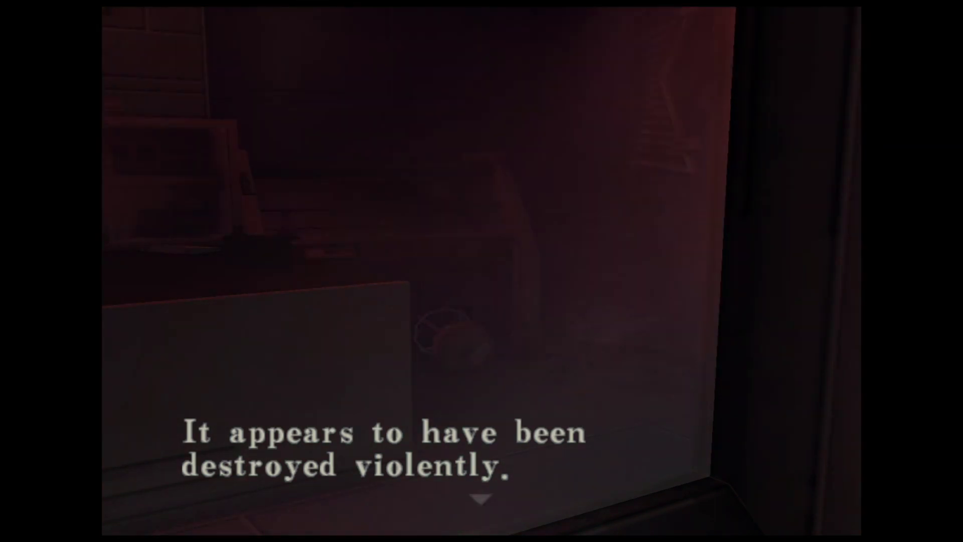
pyautogui.press('Return')
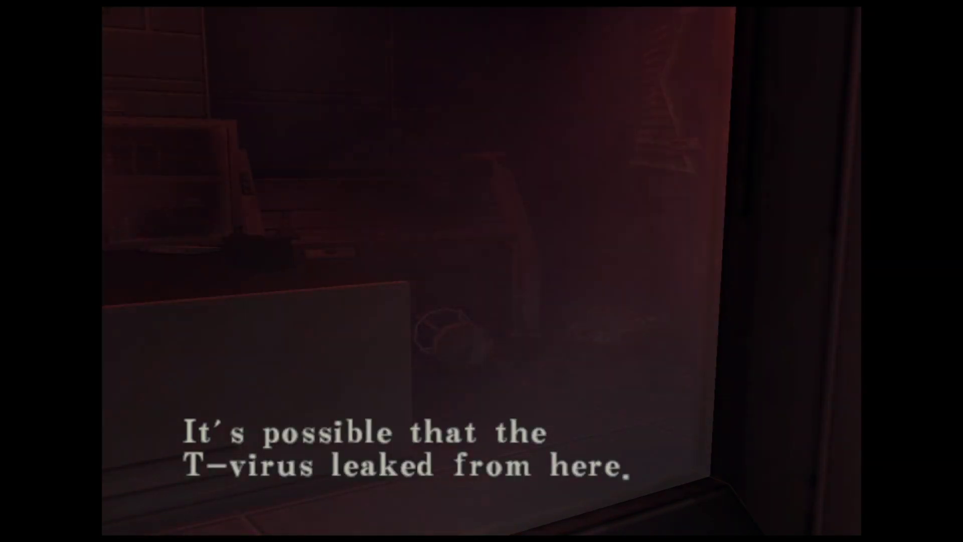
pyautogui.press('Return')
pyautogui.press('Up')
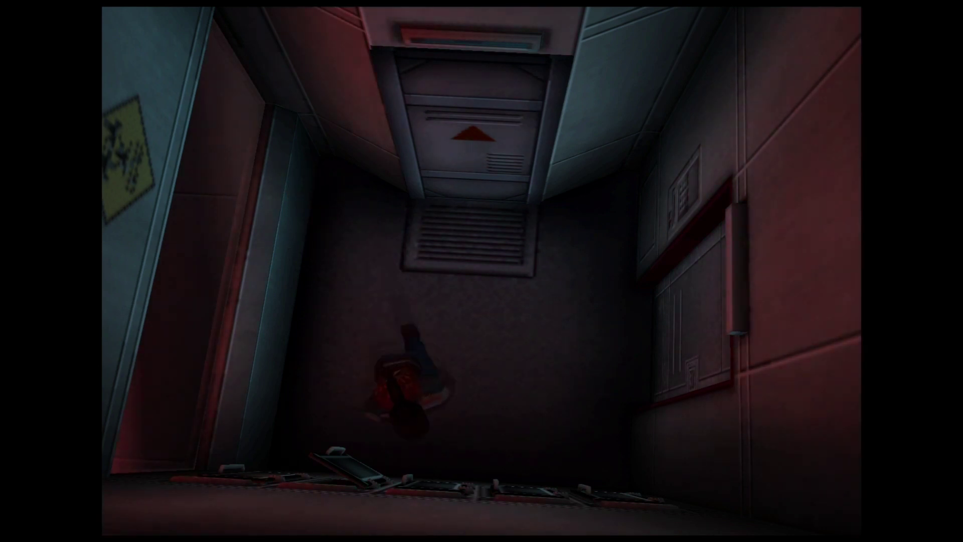
pyautogui.press('Return')
pyautogui.press('Return')
pyautogui.press('Up')
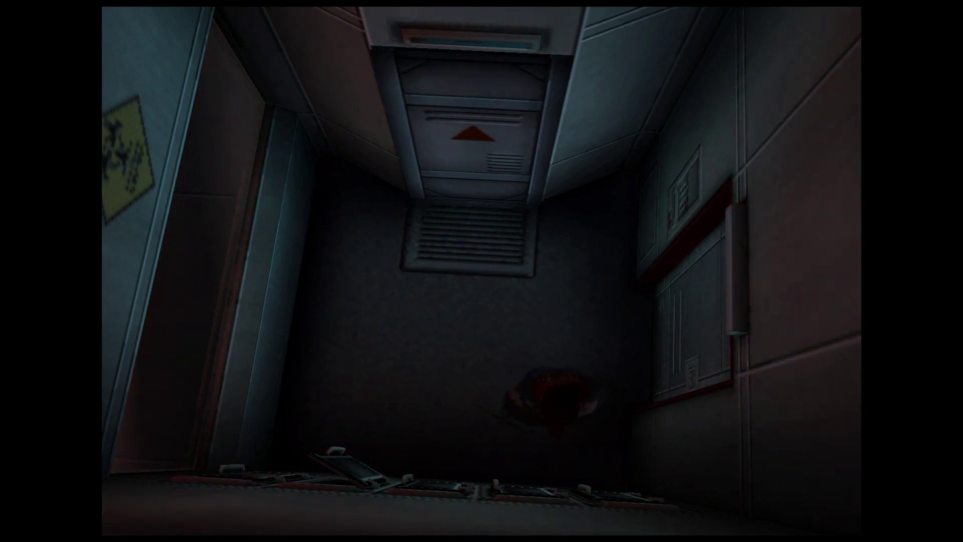
pyautogui.press('Return')
pyautogui.press('Return')
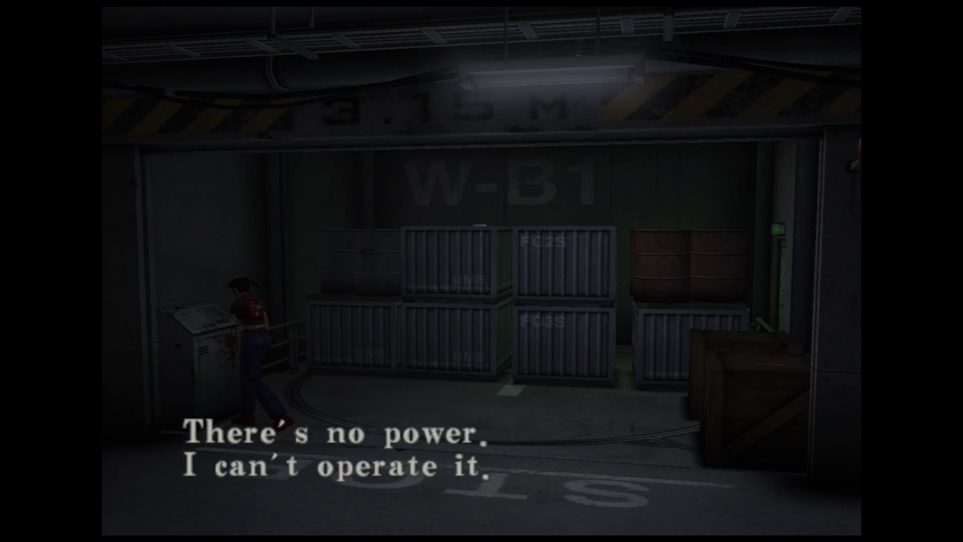
pyautogui.press('Return')
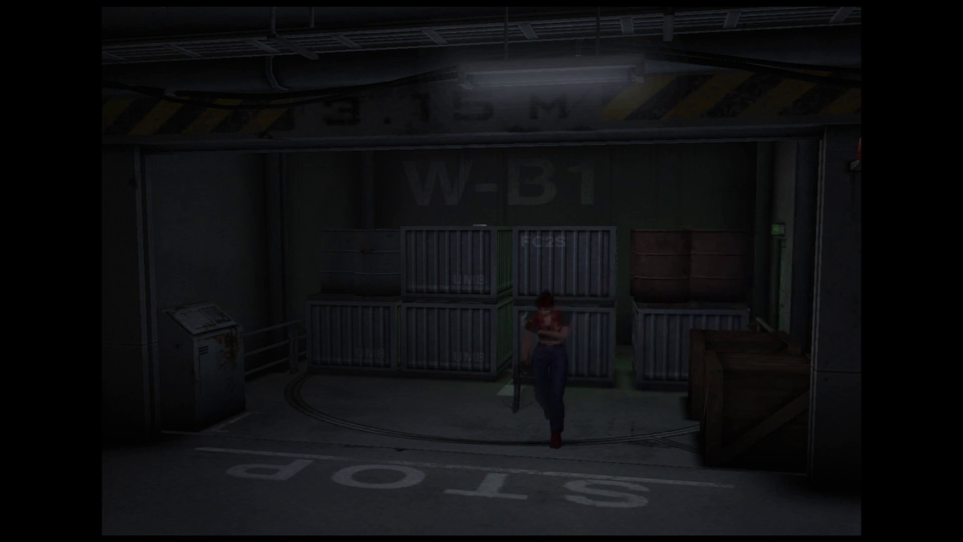
pyautogui.press('Up')
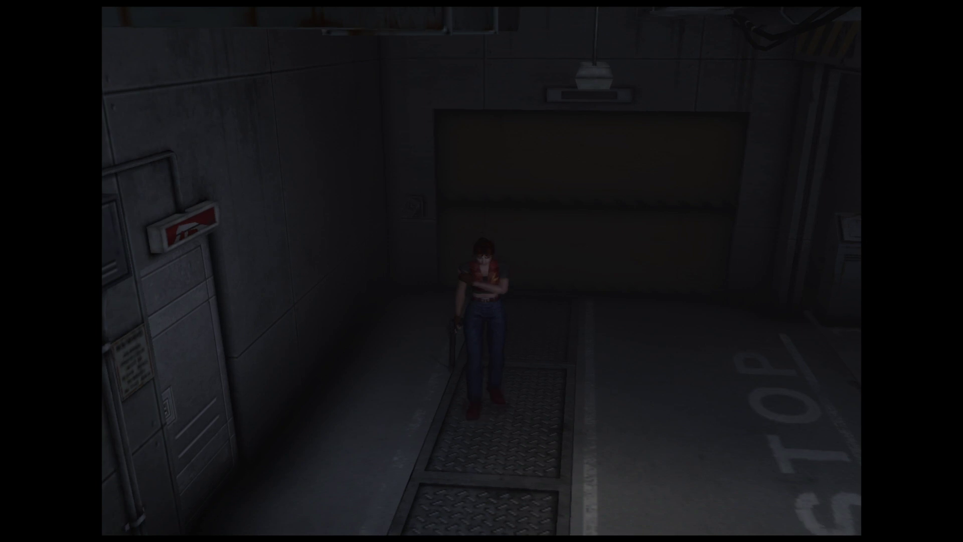
pyautogui.press('Up')
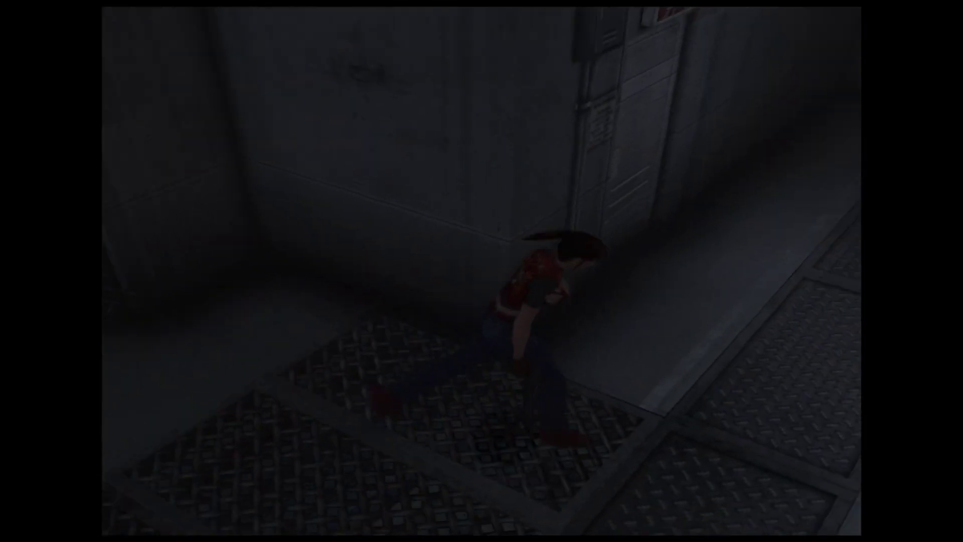
pyautogui.press('Up')
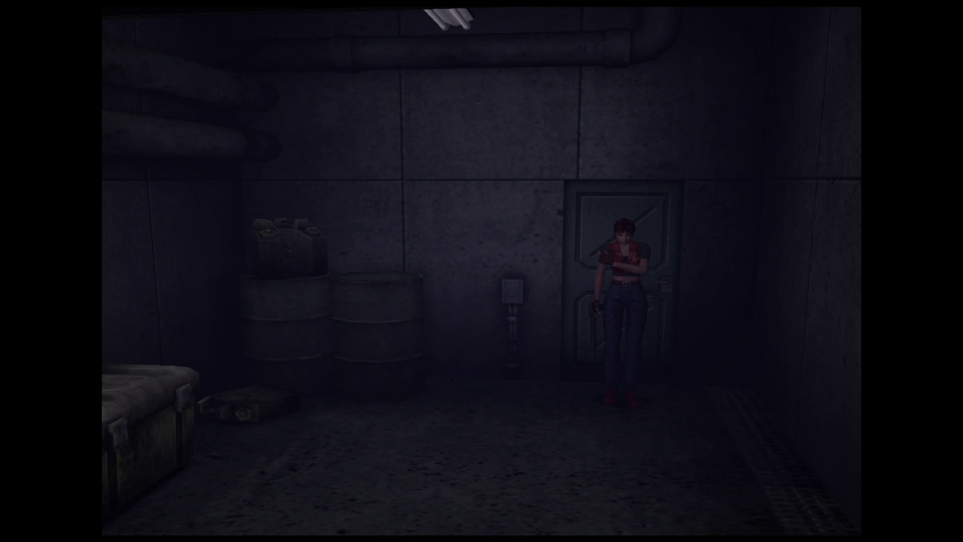
pyautogui.press('Up')
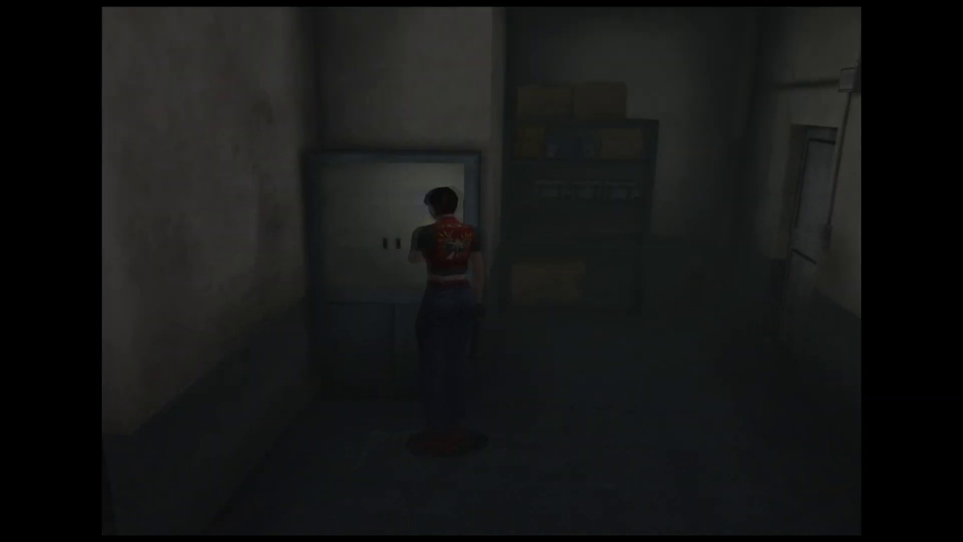
pyautogui.press('Return')
pyautogui.press('Return')
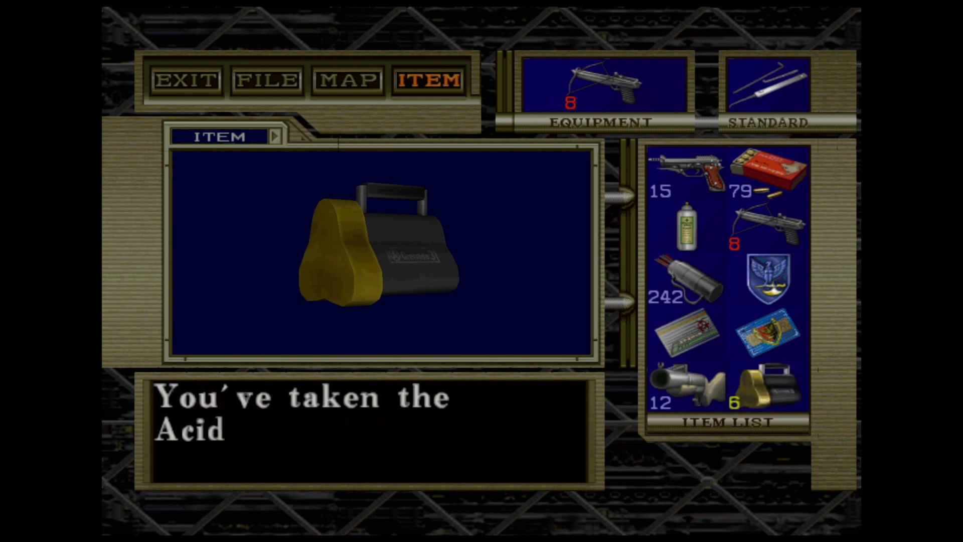
pyautogui.press('Return')
pyautogui.press('Right')
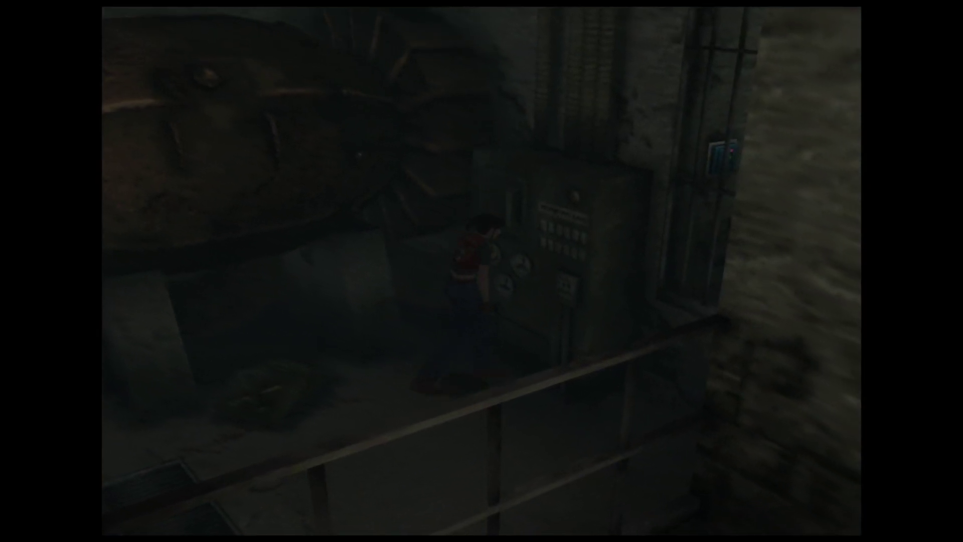
pyautogui.press('Return')
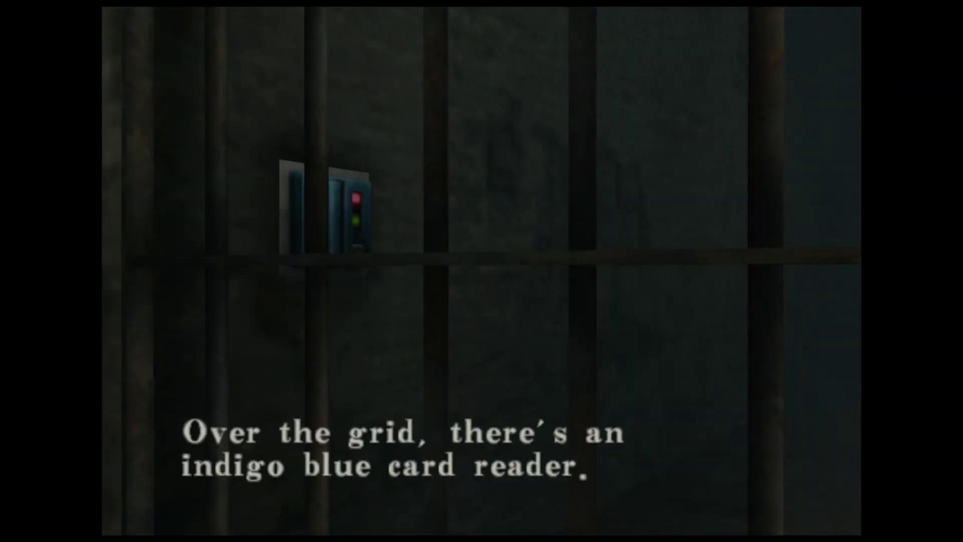
pyautogui.press('Return')
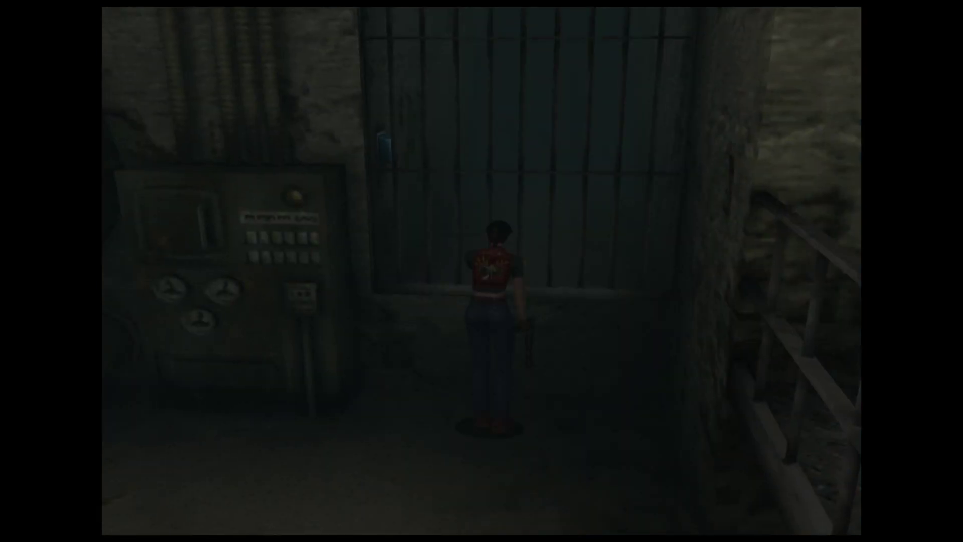
pyautogui.press('Right')
pyautogui.press('Up')
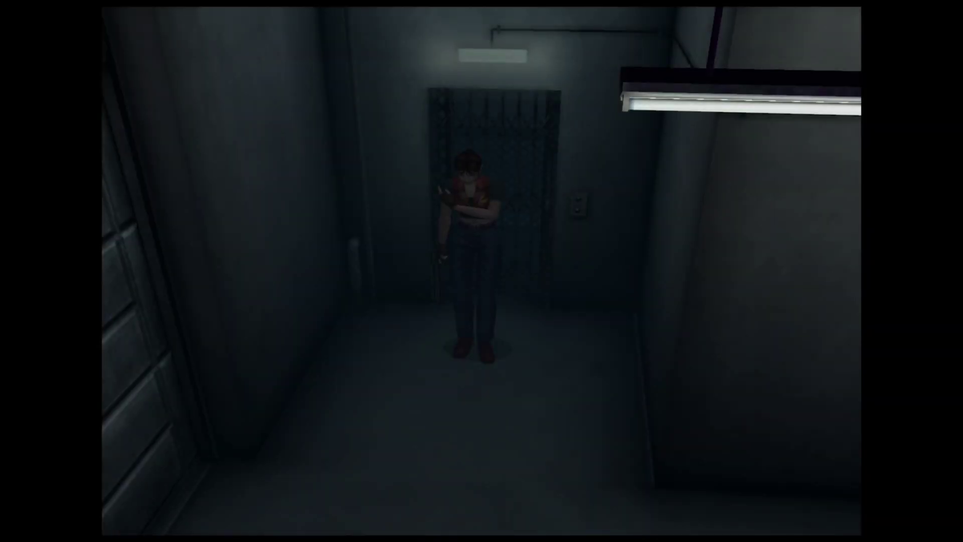
pyautogui.press('Up')
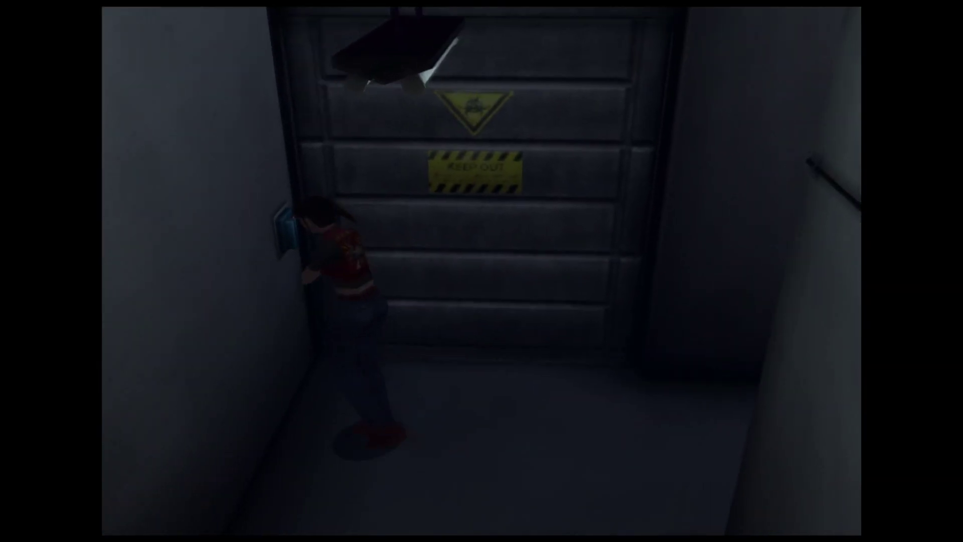
pyautogui.press('Return')
pyautogui.press('Return')
pyautogui.press('Return')
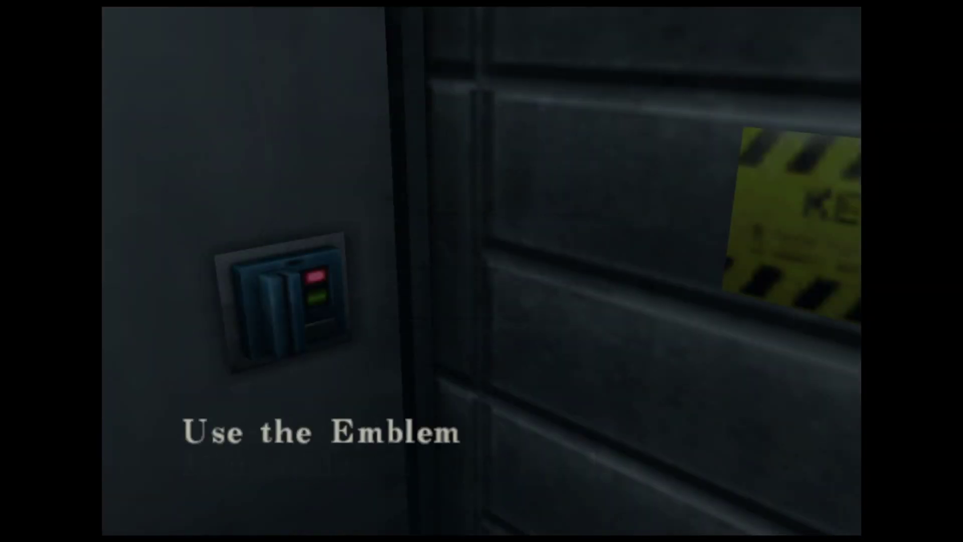
pyautogui.press('Return')
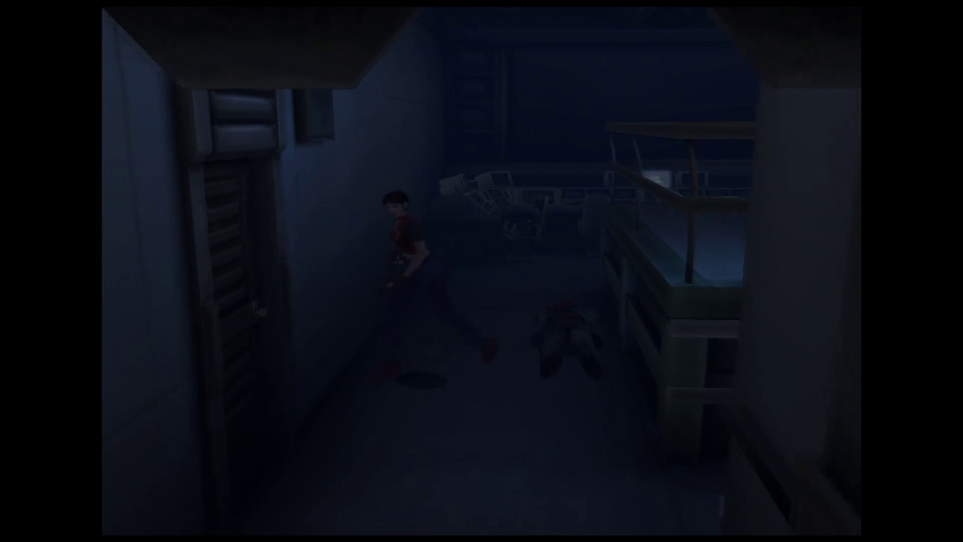
pyautogui.press('Return')
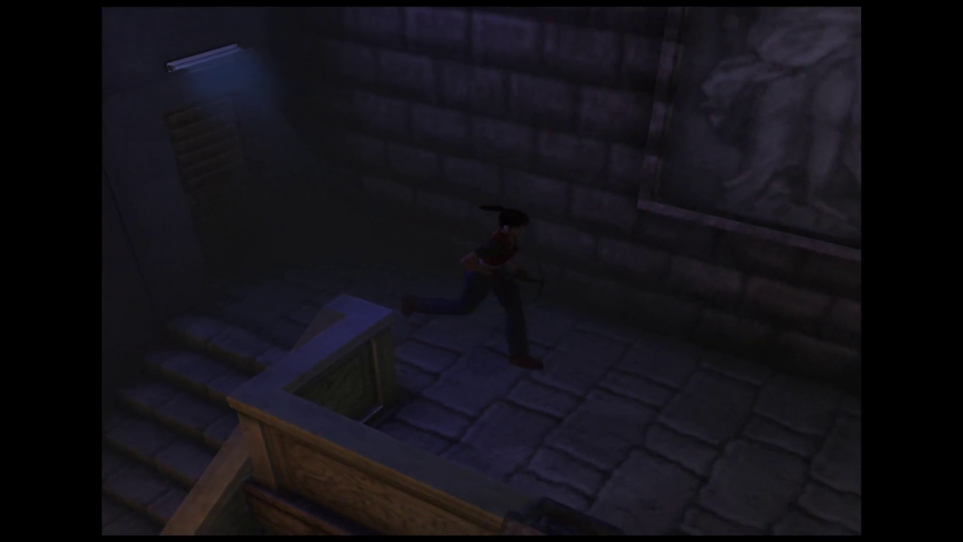
pyautogui.press('Up')
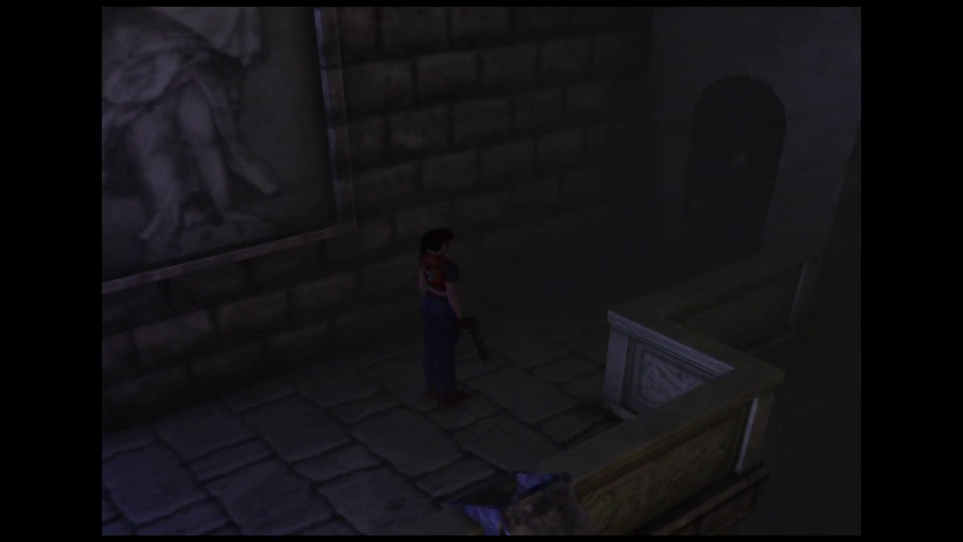
pyautogui.press('Left')
pyautogui.press('Up')
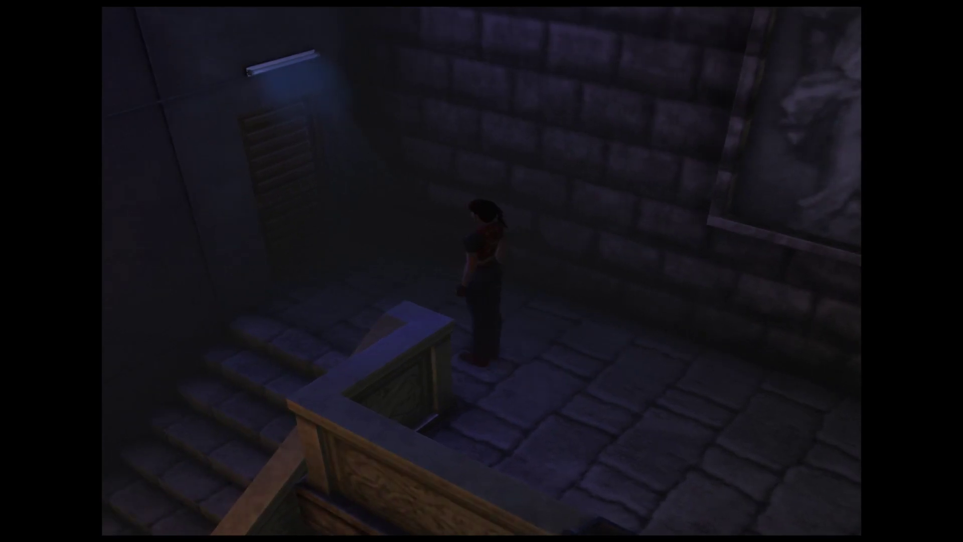
pyautogui.press('Right')
pyautogui.press('Up')
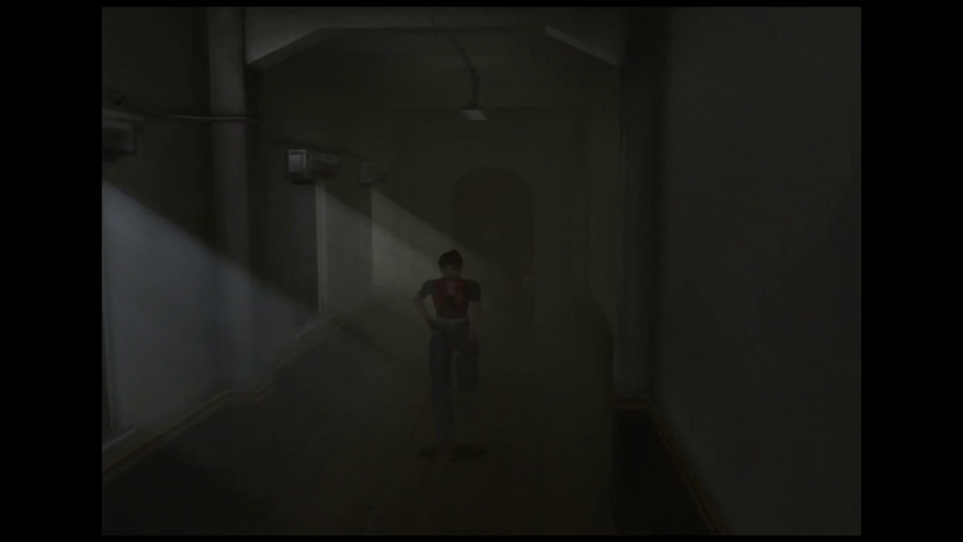
pyautogui.press('Up')
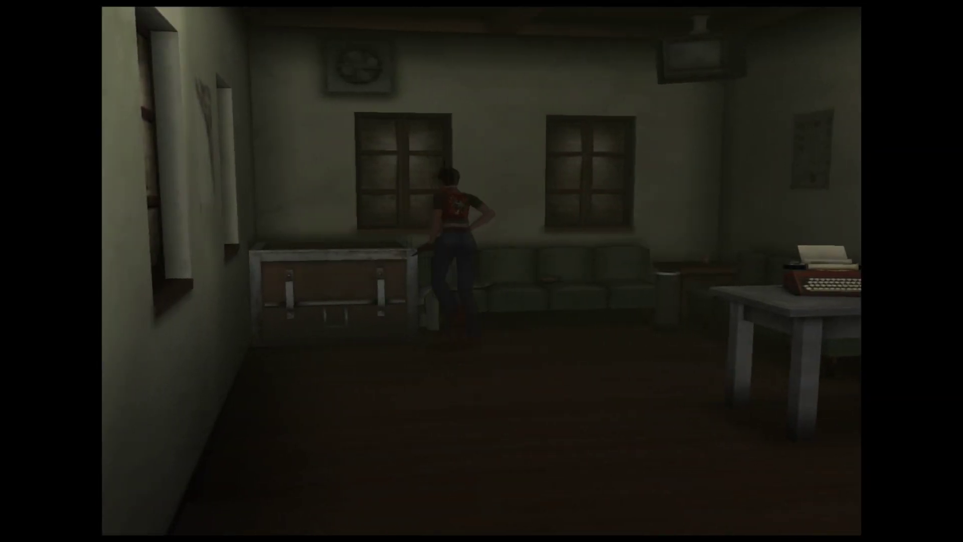
pyautogui.press('Return')
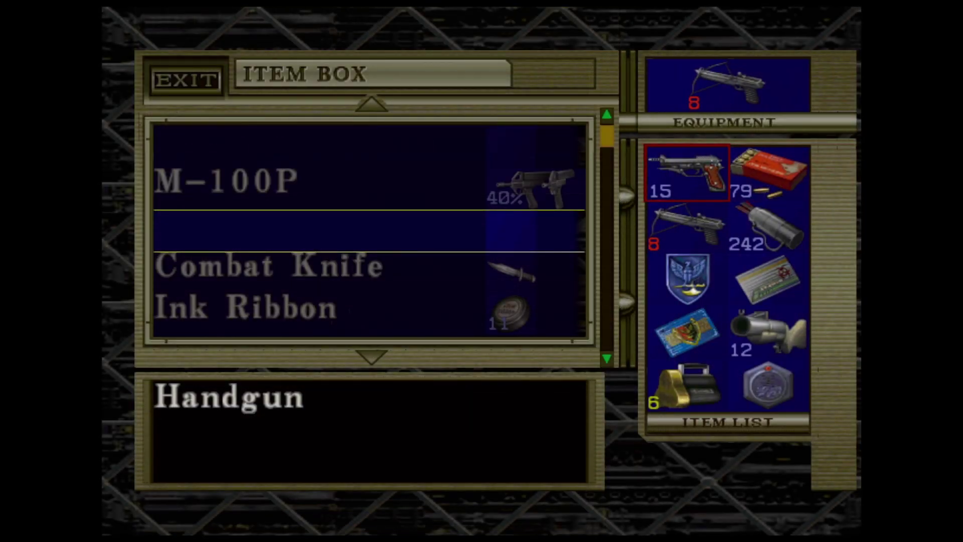
pyautogui.press('Down')
pyautogui.press('Down')
pyautogui.press('Down')
pyautogui.press('Up')
pyautogui.press('Right')
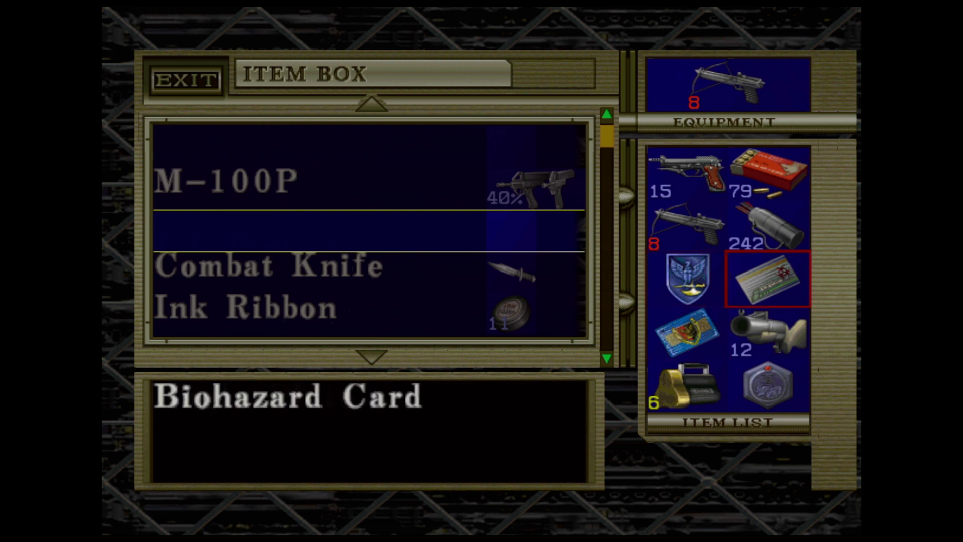
pyautogui.press('Left')
pyautogui.press('Return')
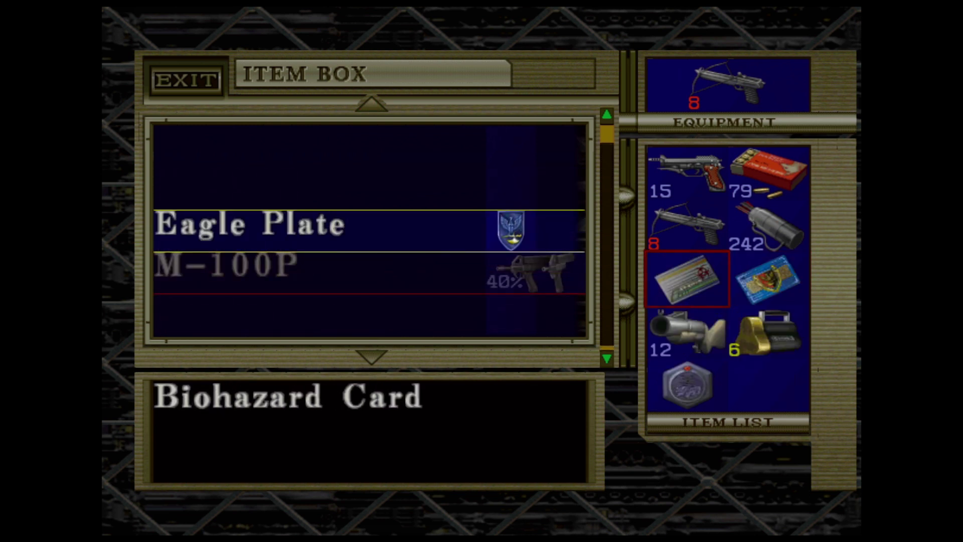
pyautogui.press('Down')
pyautogui.press('Down')
pyautogui.press('Return')
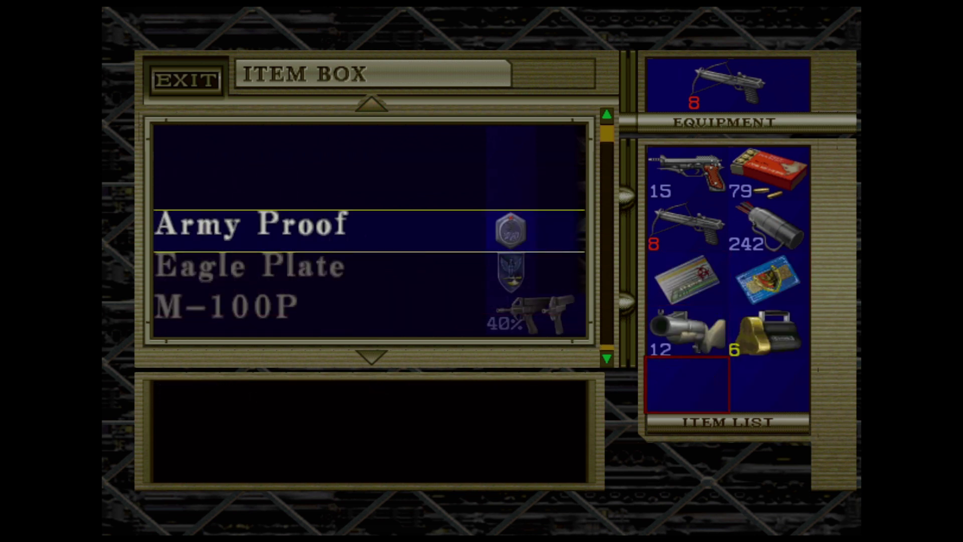
pyautogui.press('Up')
pyautogui.press('Right')
pyautogui.press('Return')
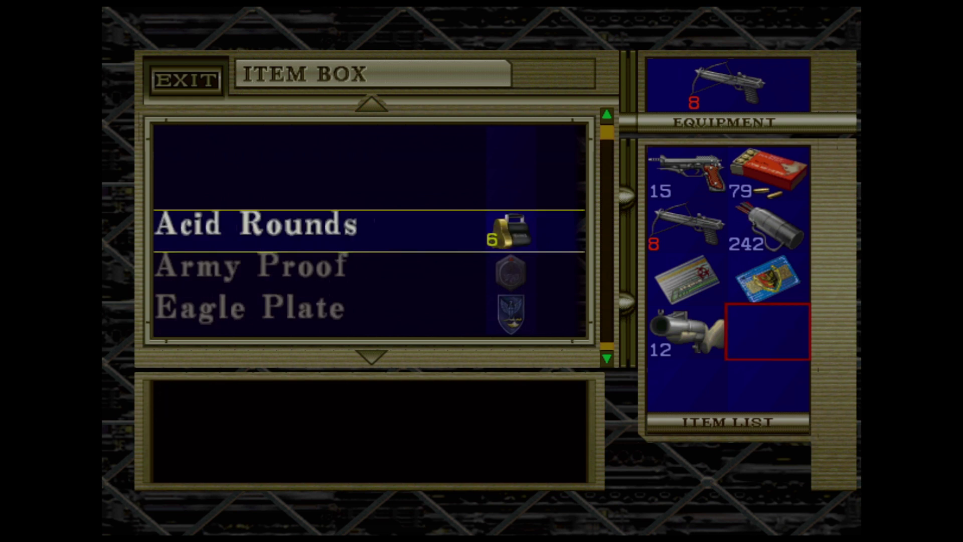
pyautogui.press('Up')
pyautogui.press('Left')
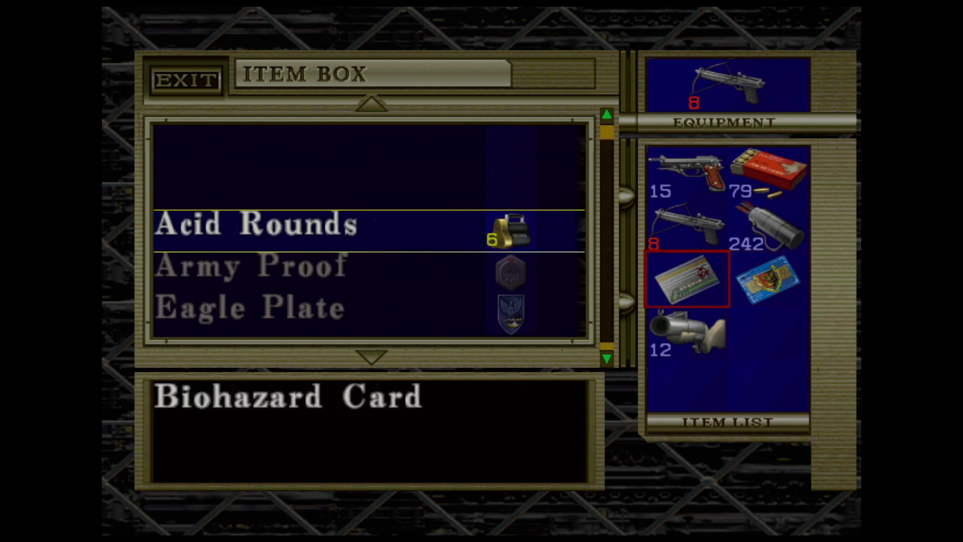
pyautogui.press('Return')
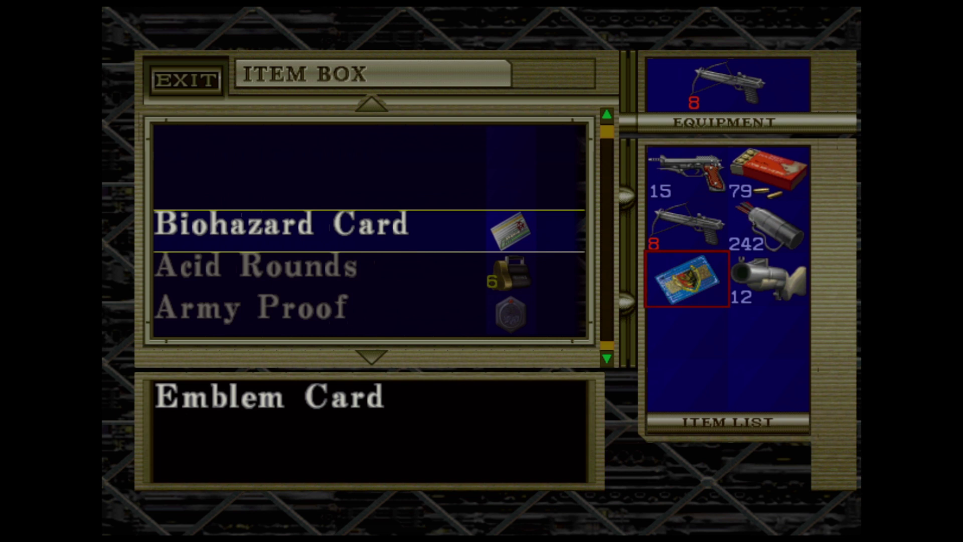
pyautogui.press('Right')
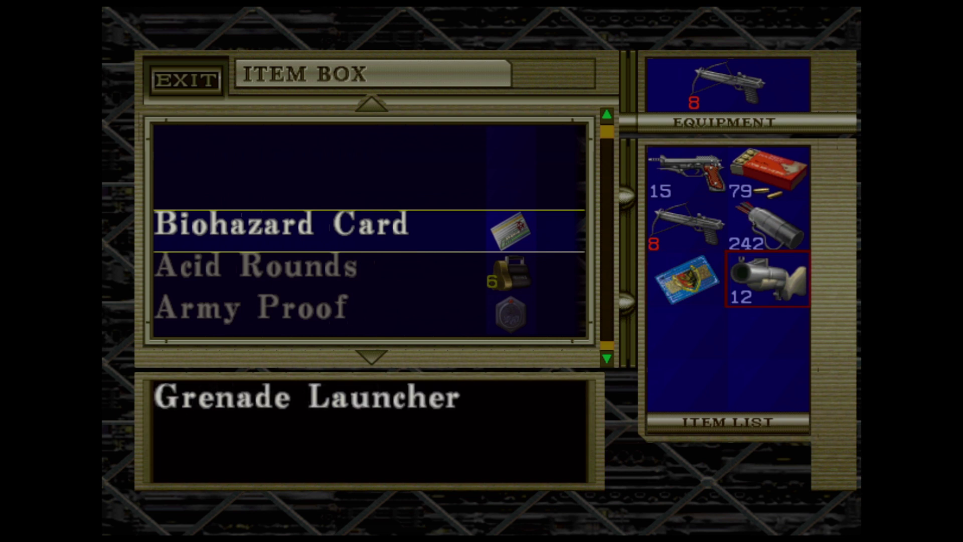
pyautogui.press('Return')
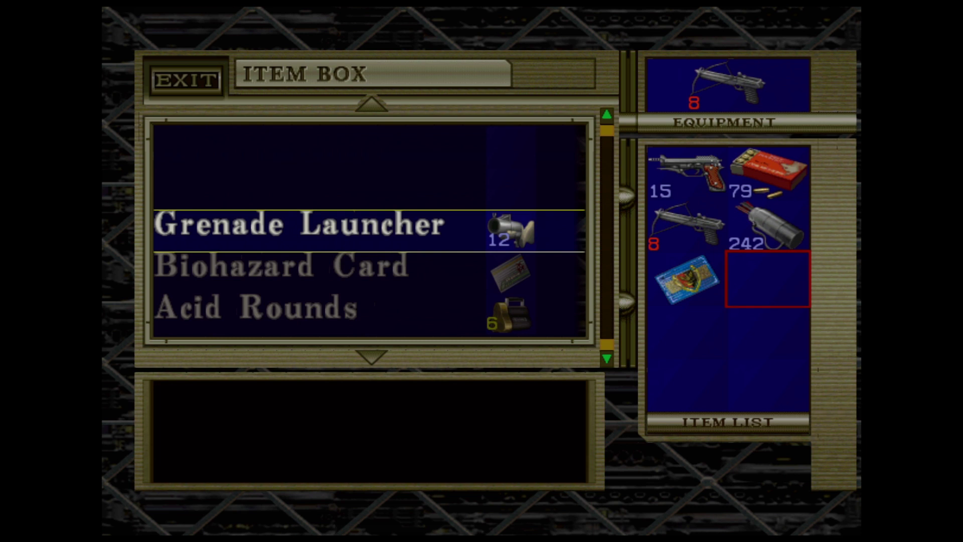
pyautogui.press('Escape')
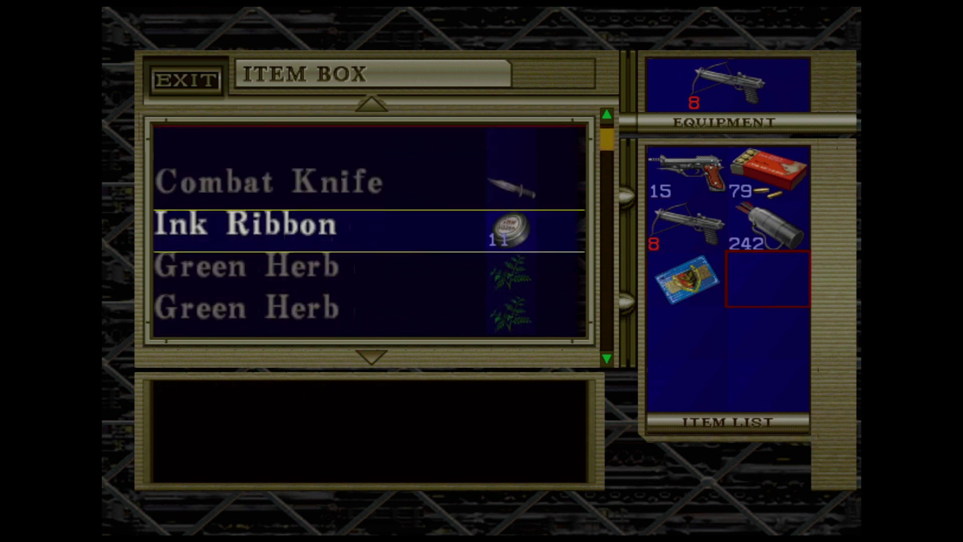
pyautogui.press('Escape')
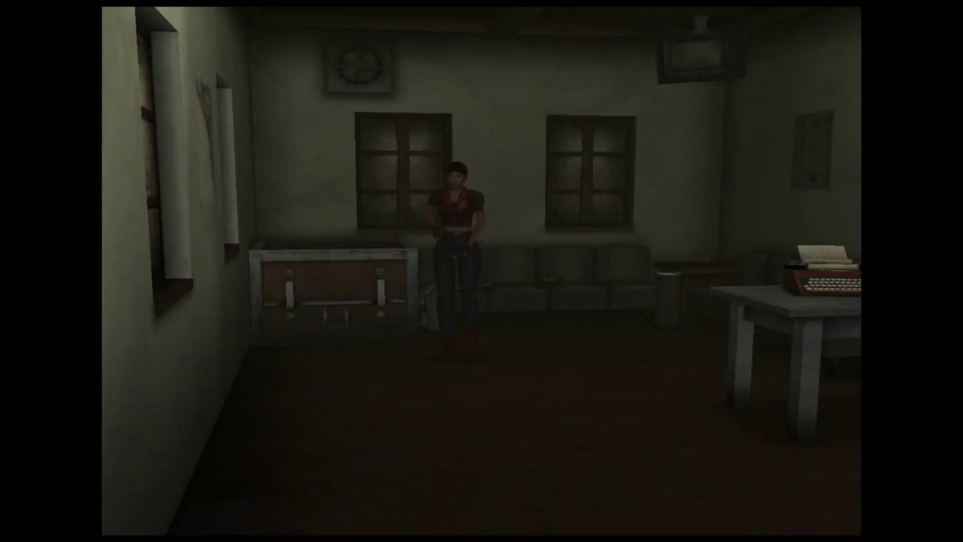
pyautogui.press('Up')
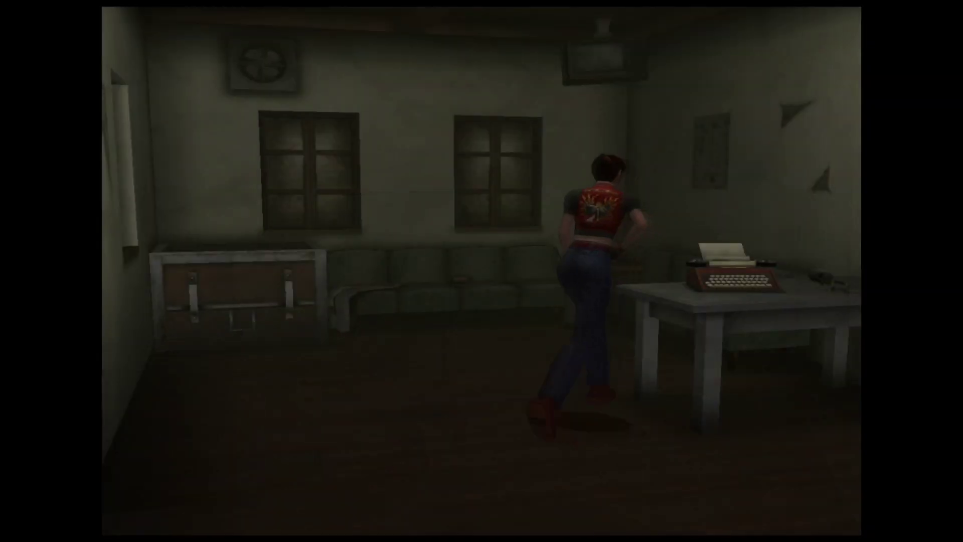
pyautogui.press('Up')
pyautogui.press('Return')
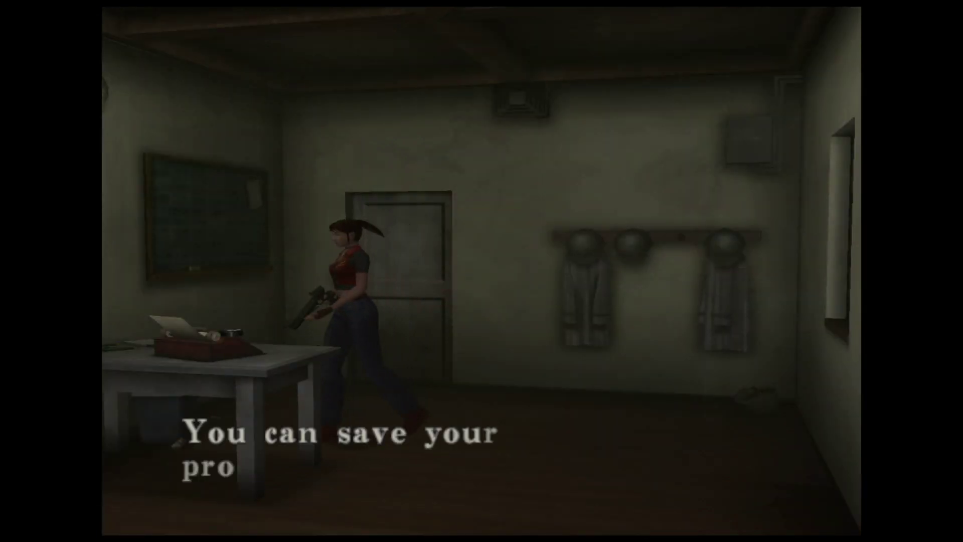
pyautogui.press('Return')
pyautogui.press('Return')
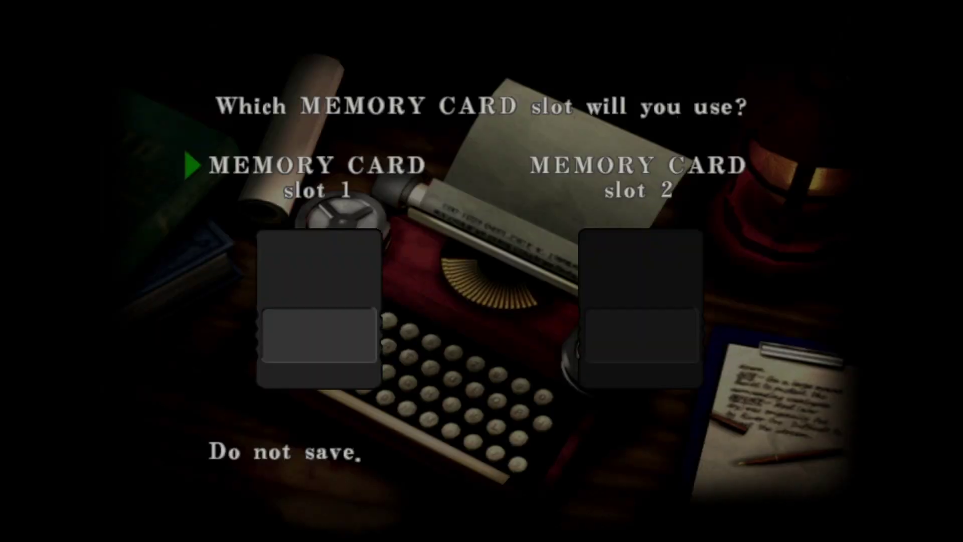
pyautogui.press('Return')
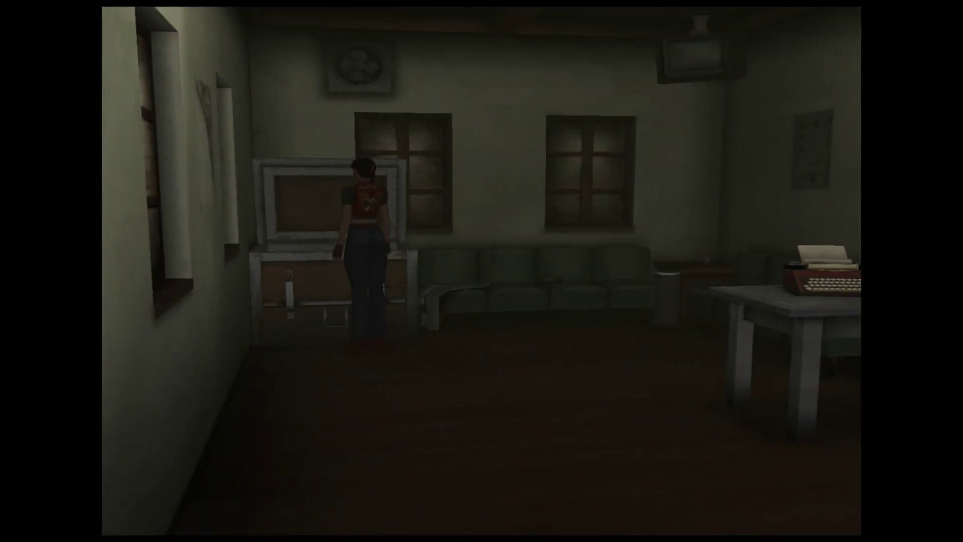
pyautogui.press('Down')
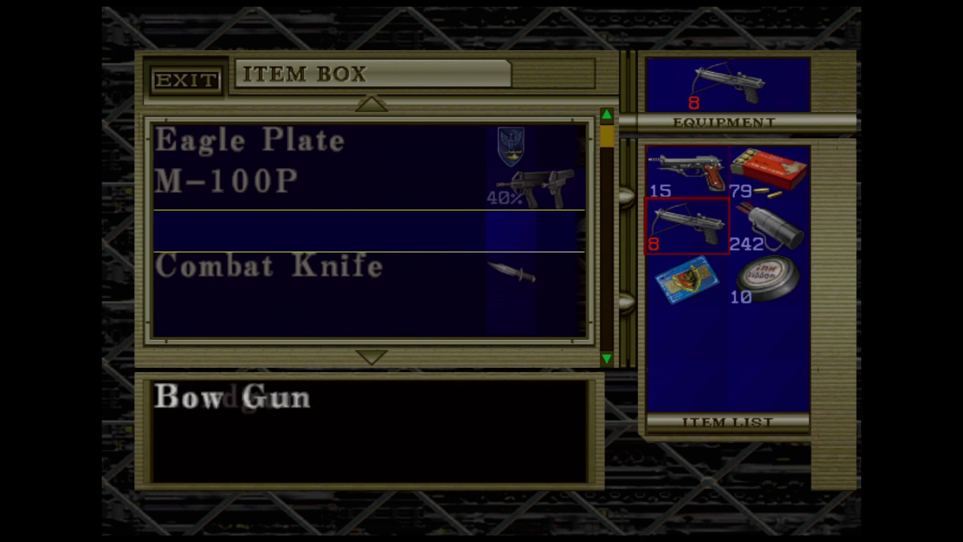
pyautogui.press('Down')
pyautogui.press('Right')
pyautogui.press('Return')
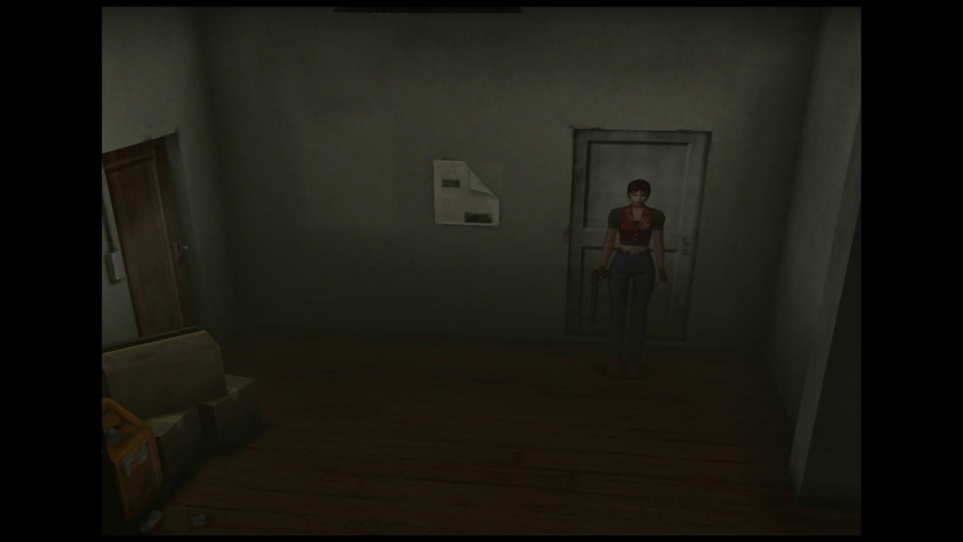
pyautogui.press('Left')
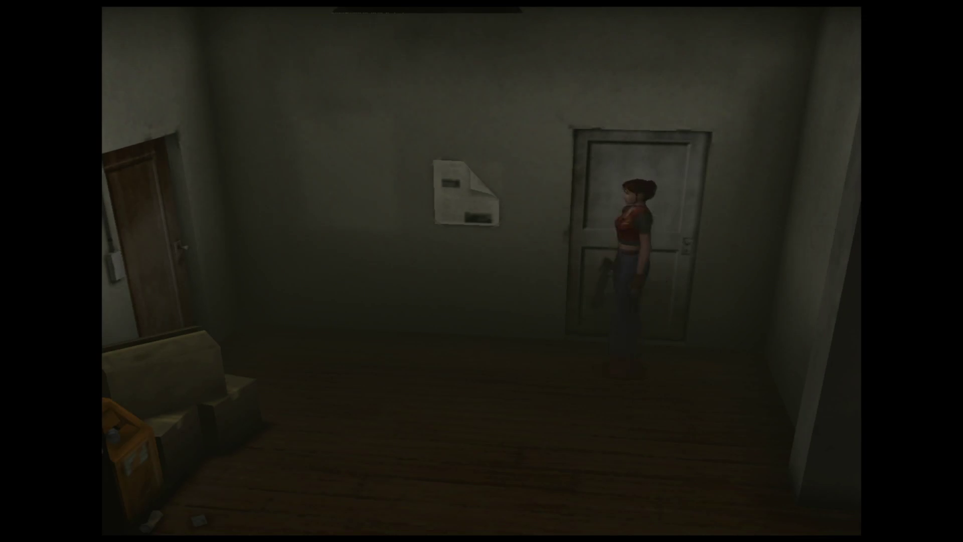
pyautogui.press('Up')
pyautogui.press('Return')
pyautogui.press('Return')
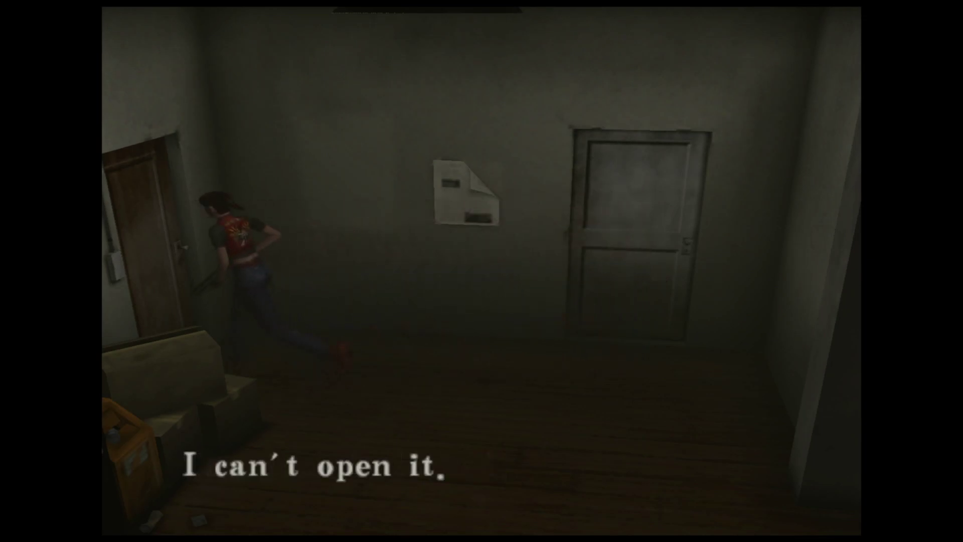
pyautogui.press('Return')
pyautogui.press('Right')
pyautogui.press('Up')
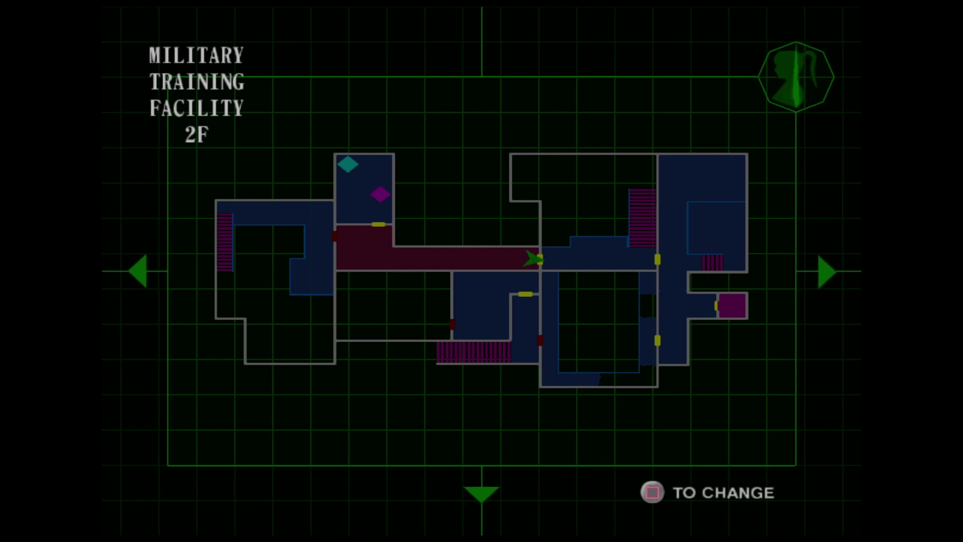
pyautogui.press('Down')
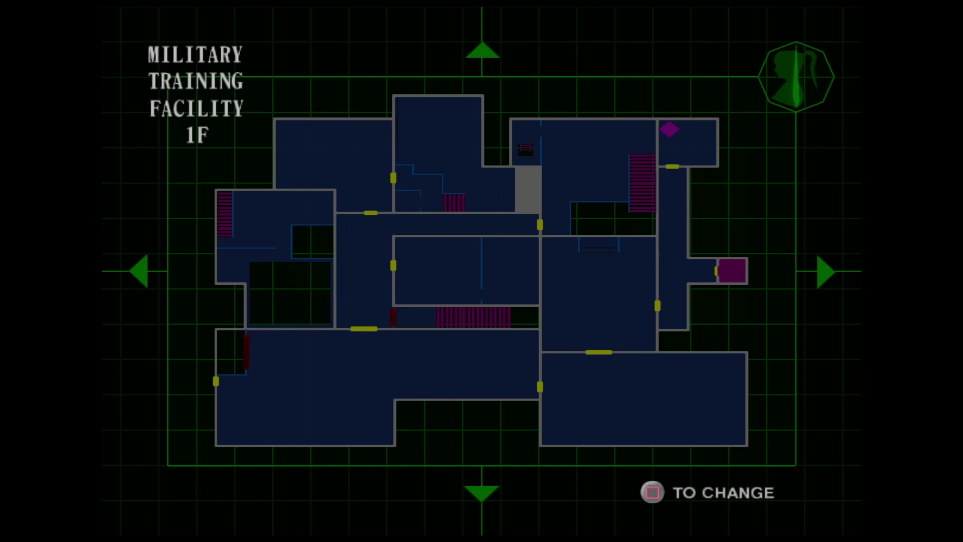
pyautogui.press('Down')
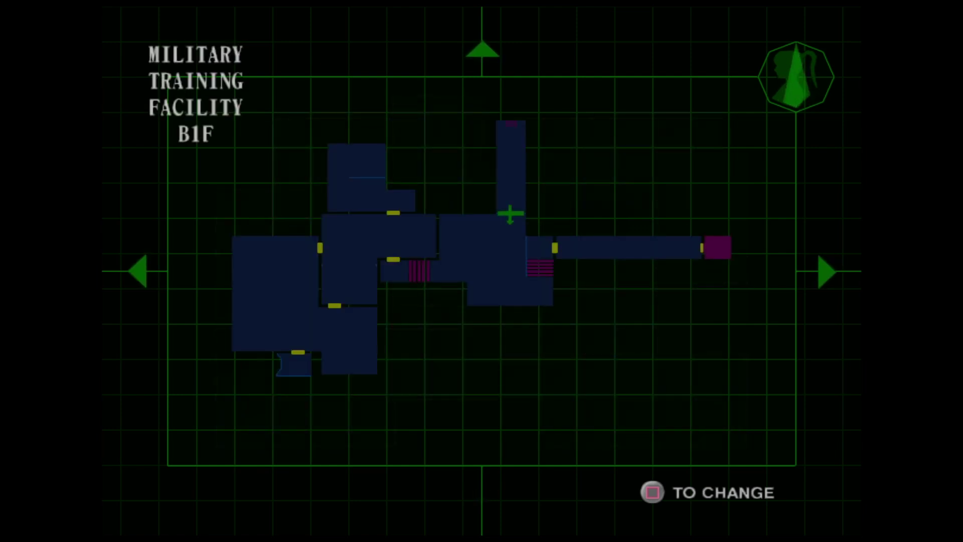
pyautogui.press('Up')
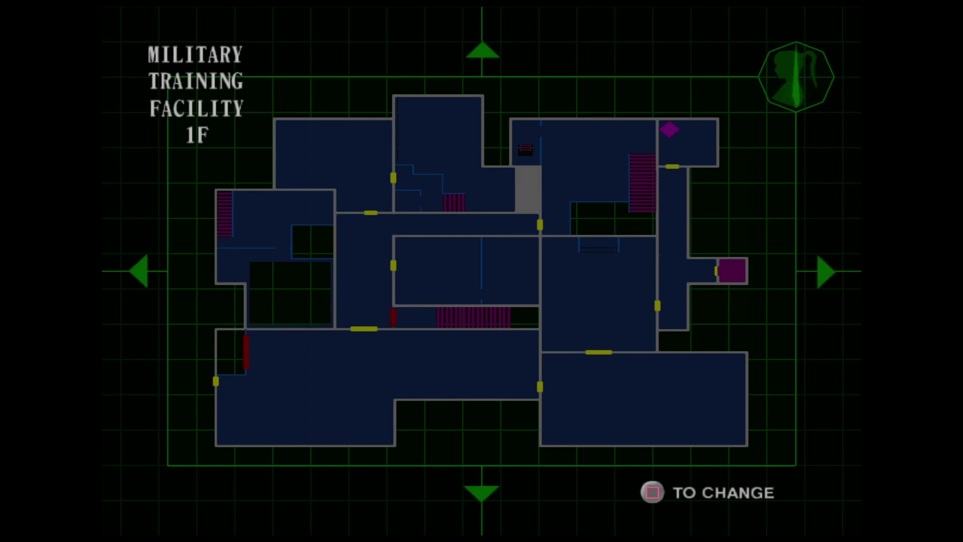
pyautogui.press('Up')
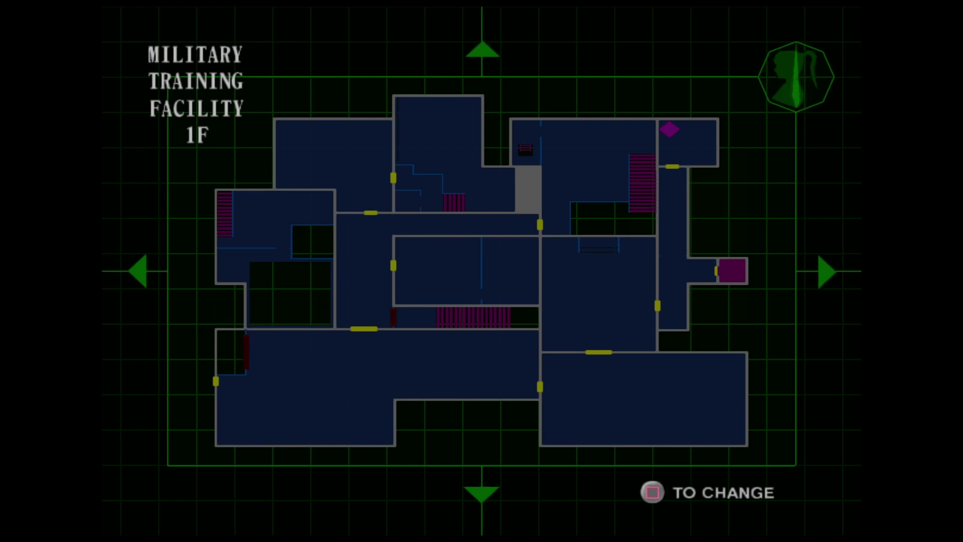
pyautogui.press('Down')
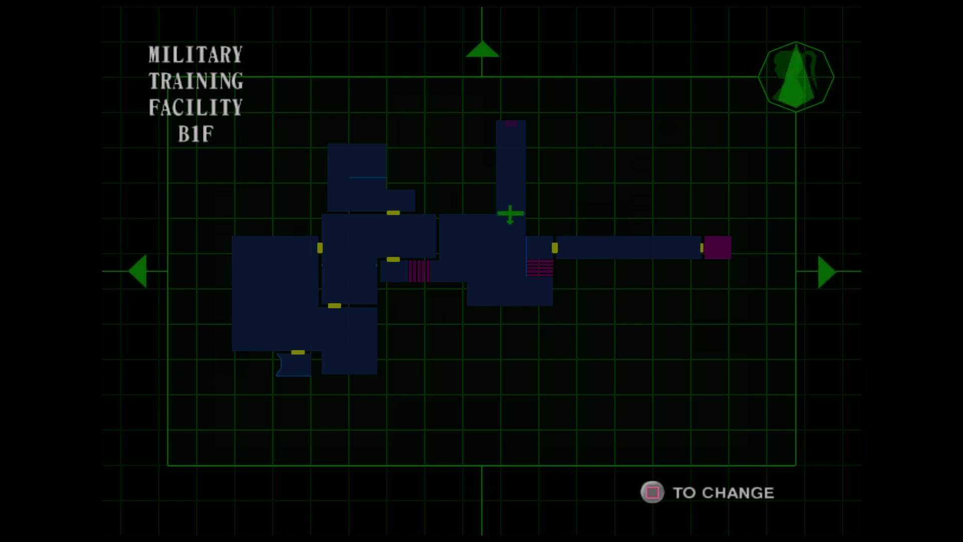
pyautogui.press('Up')
pyautogui.press('Up')
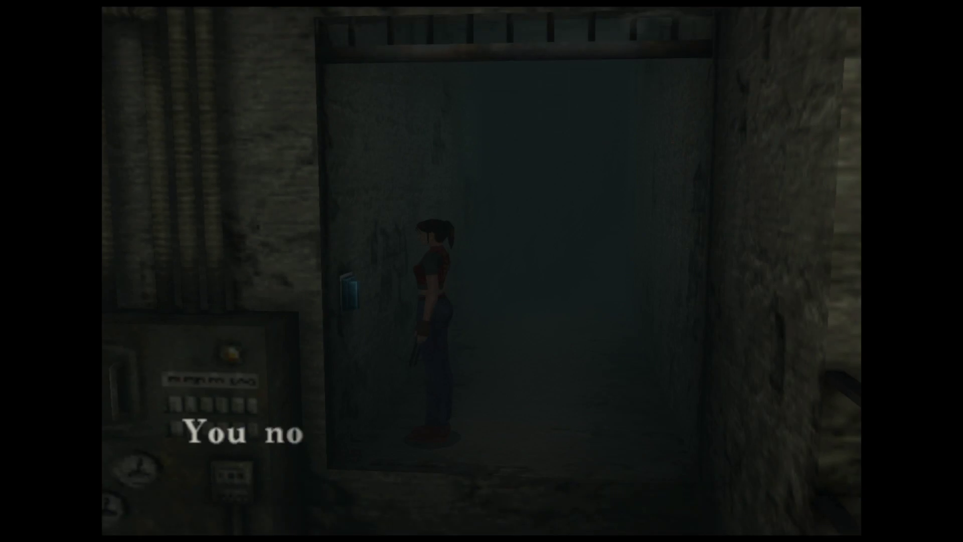
pyautogui.press('Return')
pyautogui.press('Return')
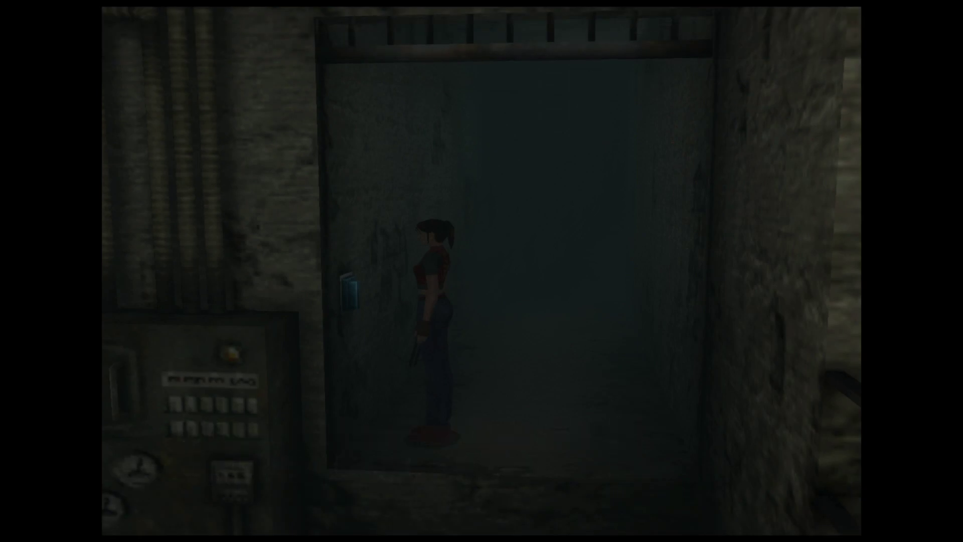
pyautogui.press('Up')
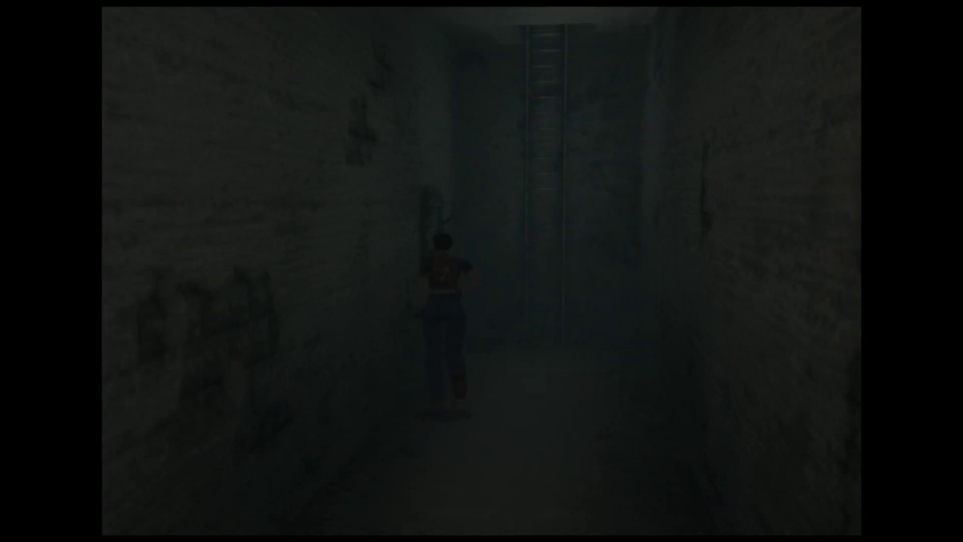
pyautogui.press('Up')
pyautogui.press('Return')
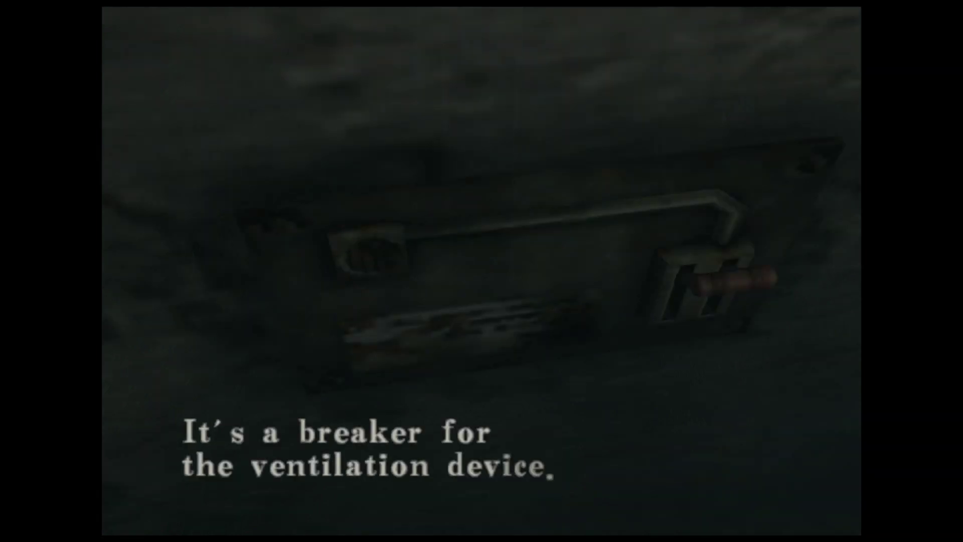
pyautogui.press('Return')
pyautogui.press('Return')
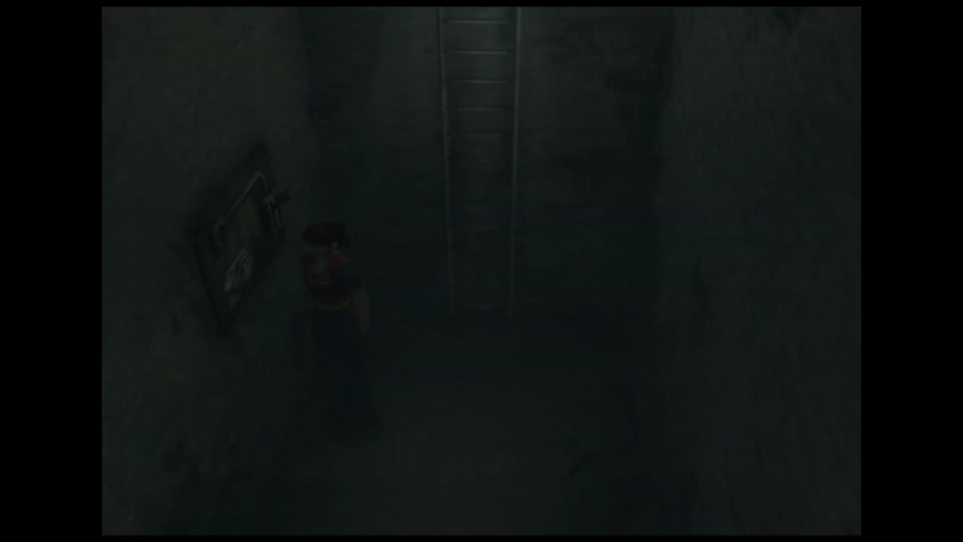
pyautogui.press('Up')
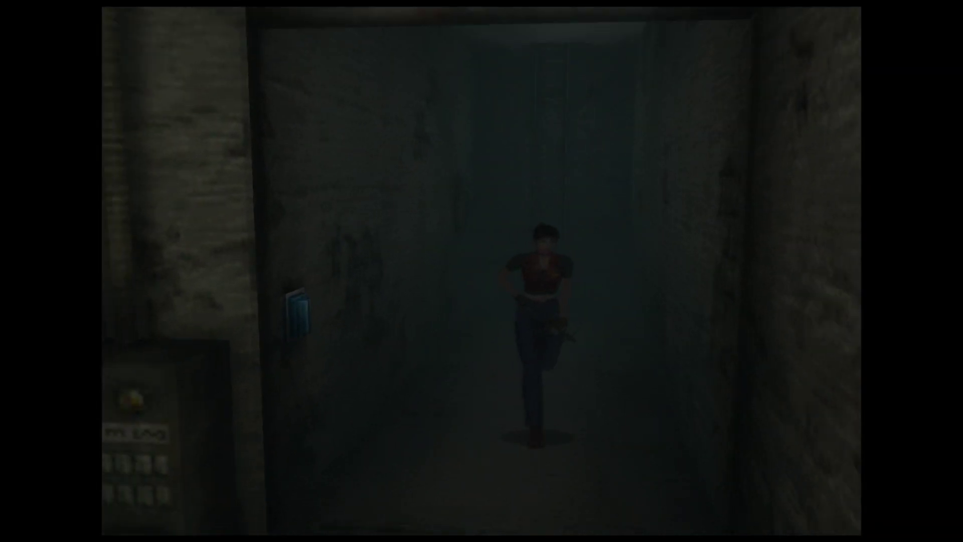
pyautogui.press('Up')
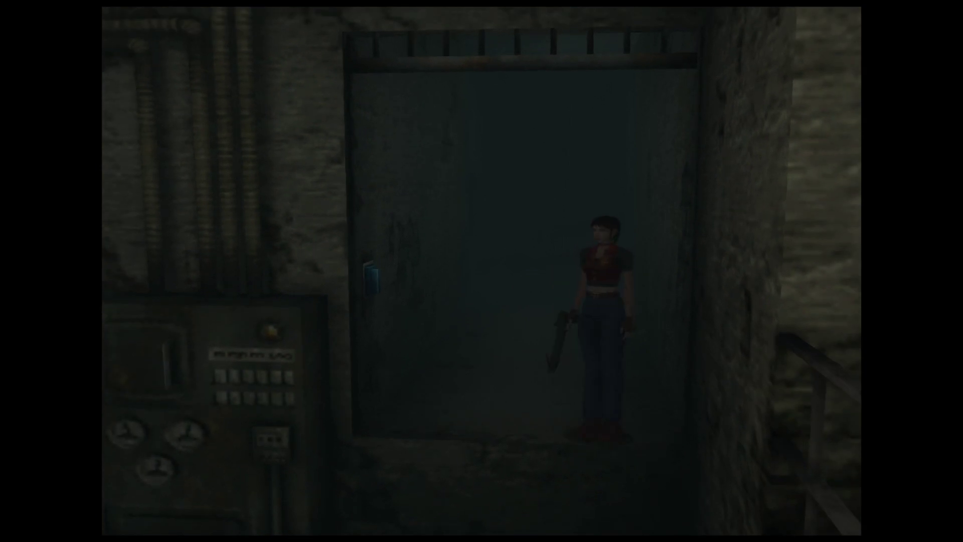
pyautogui.press('Up')
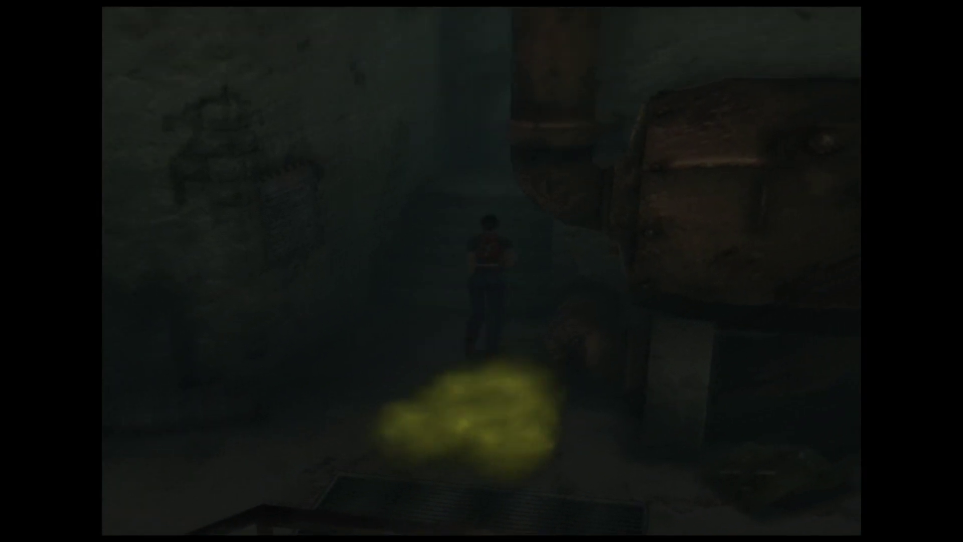
pyautogui.press('Up')
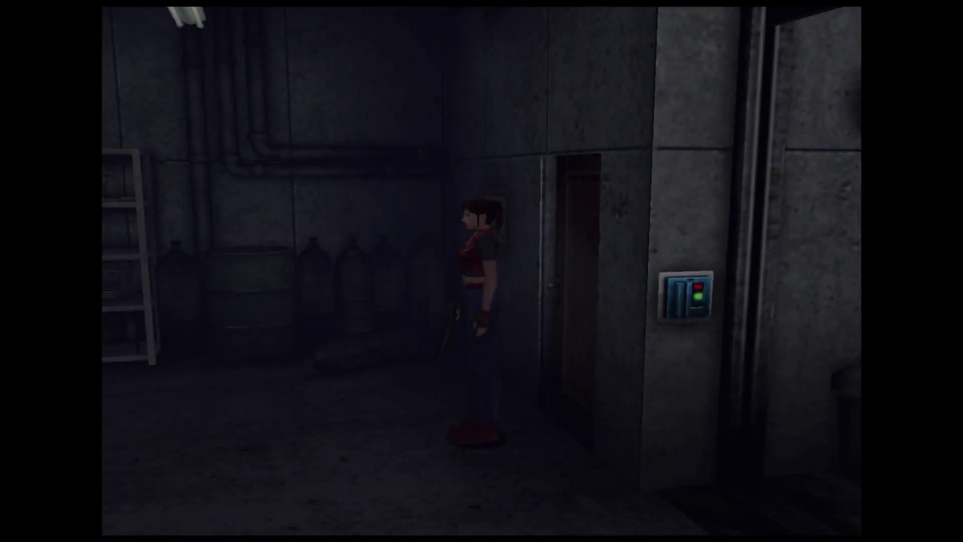
pyautogui.press('Up')
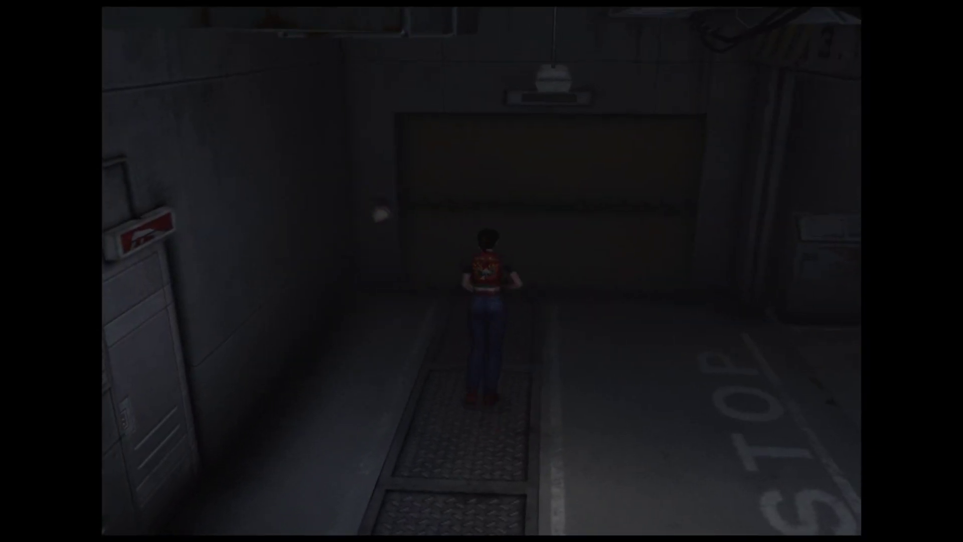
pyautogui.press('Right')
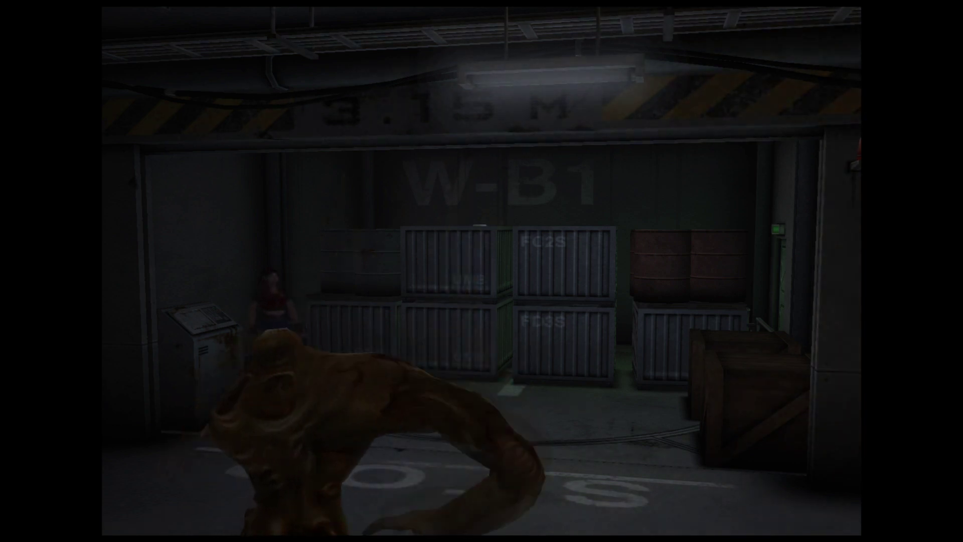
pyautogui.press('space')
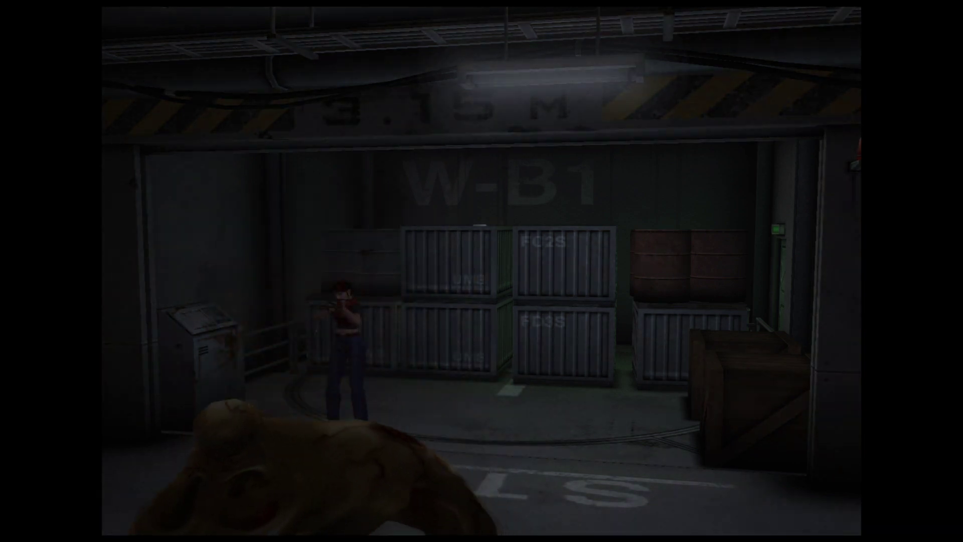
pyautogui.press('space')
pyautogui.press('Up')
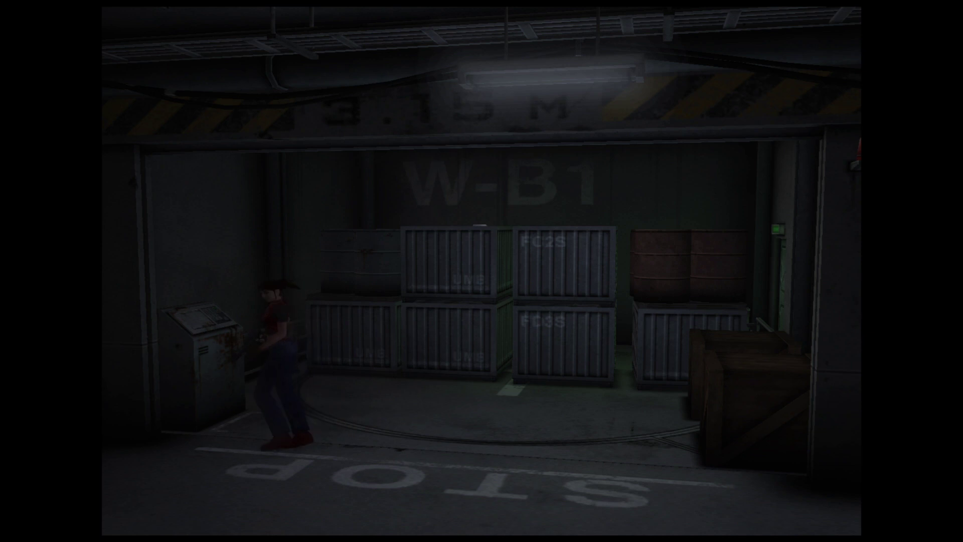
pyautogui.press('space')
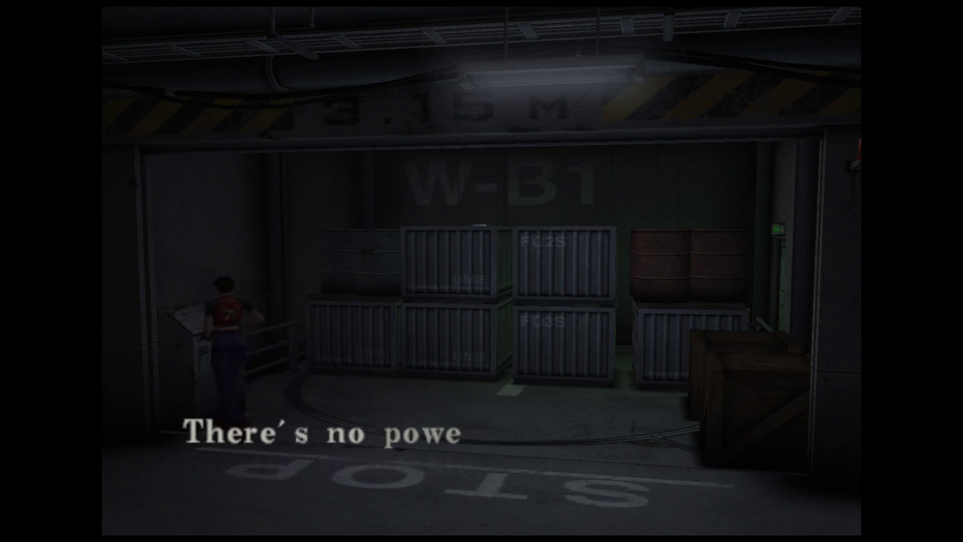
pyautogui.press('space')
pyautogui.press('Up')
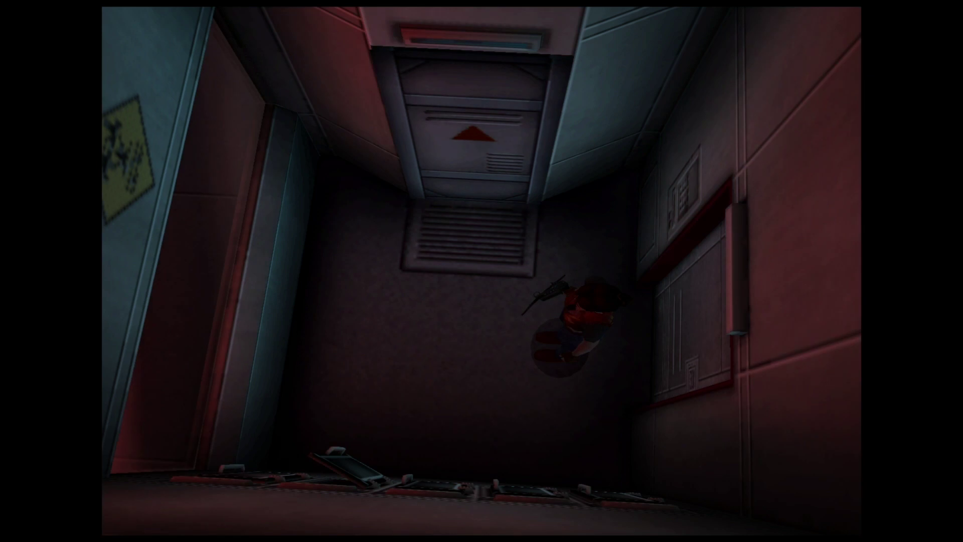
pyautogui.press('Up')
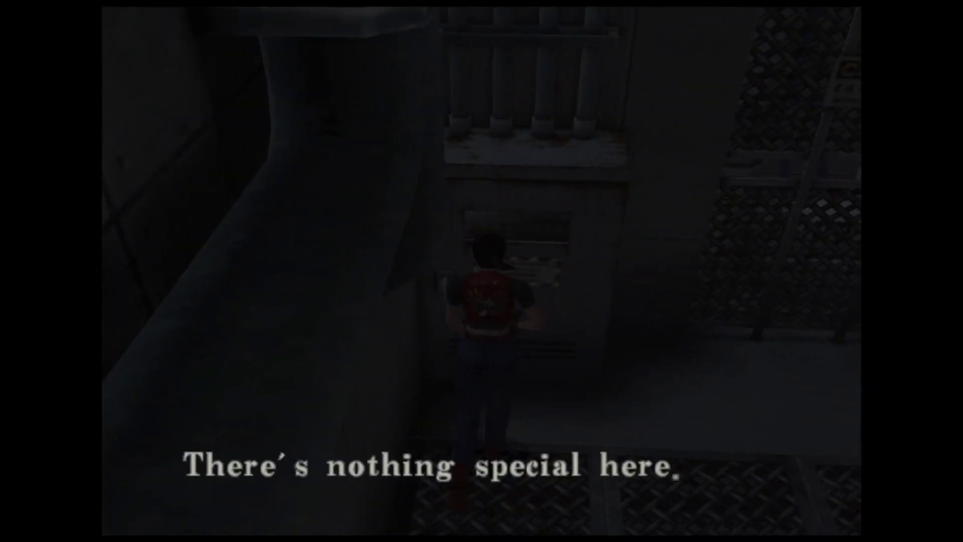
pyautogui.press('Return')
pyautogui.press('Up')
pyautogui.press('Return')
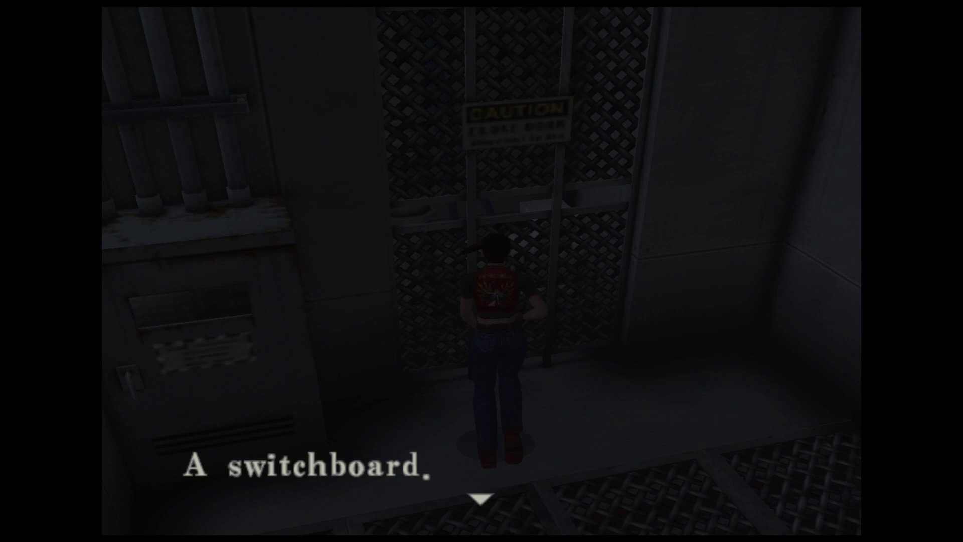
pyautogui.press('Return')
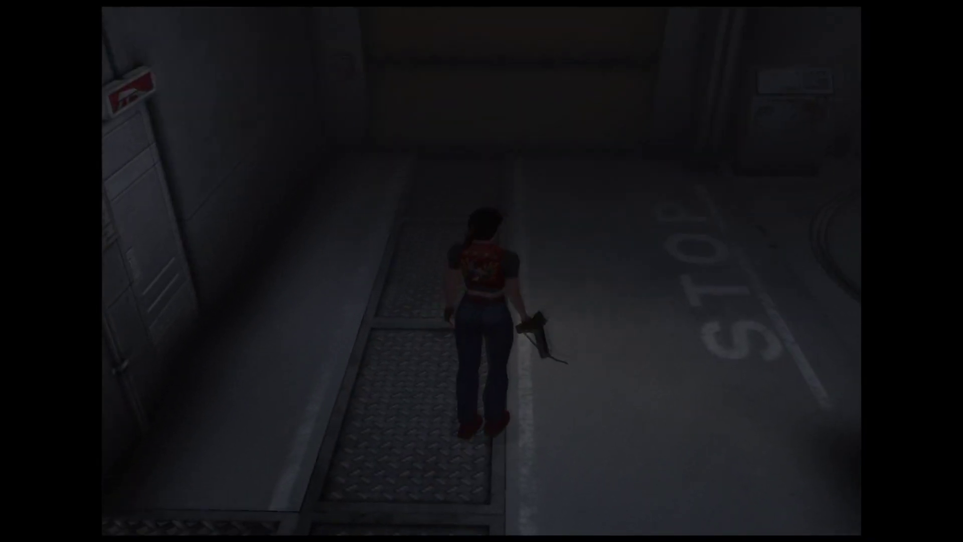
pyautogui.press('Up')
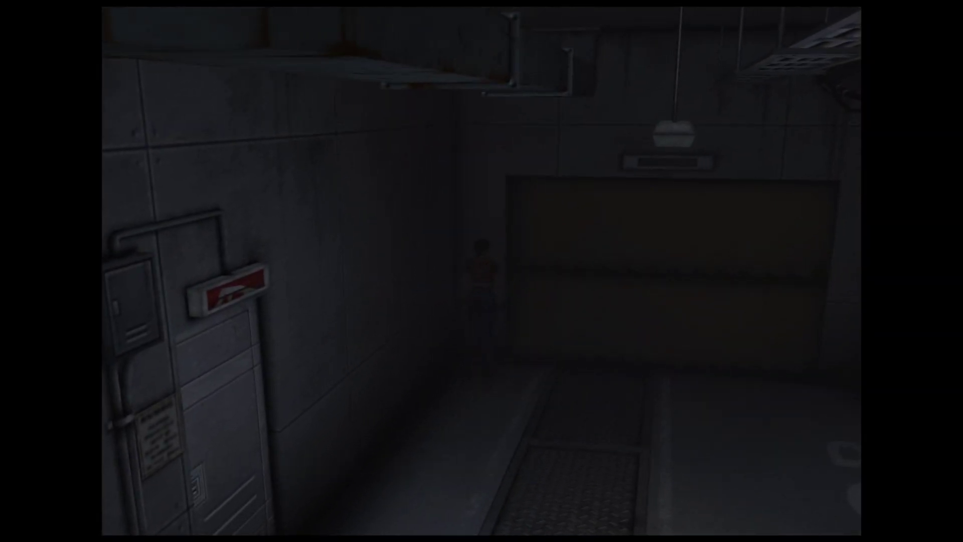
pyautogui.press('Up')
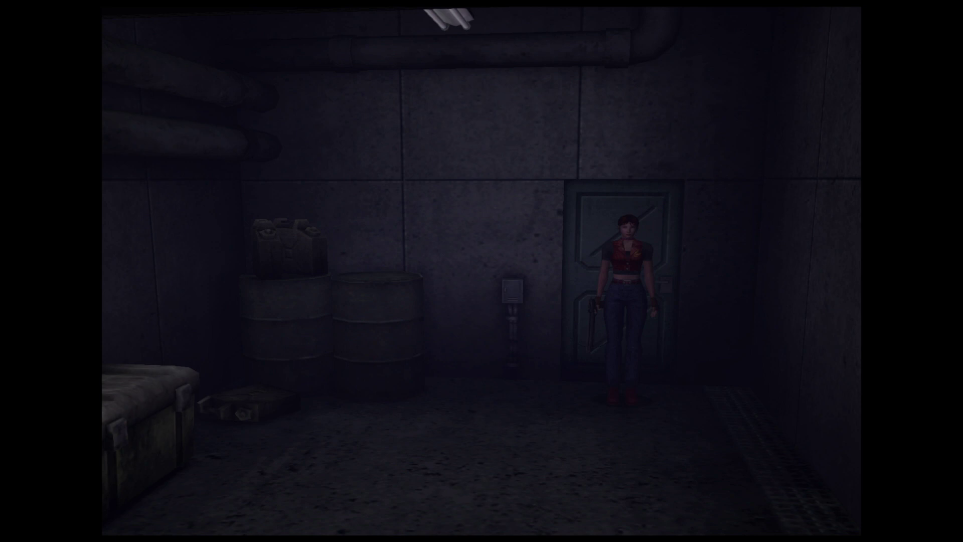
pyautogui.press('Up')
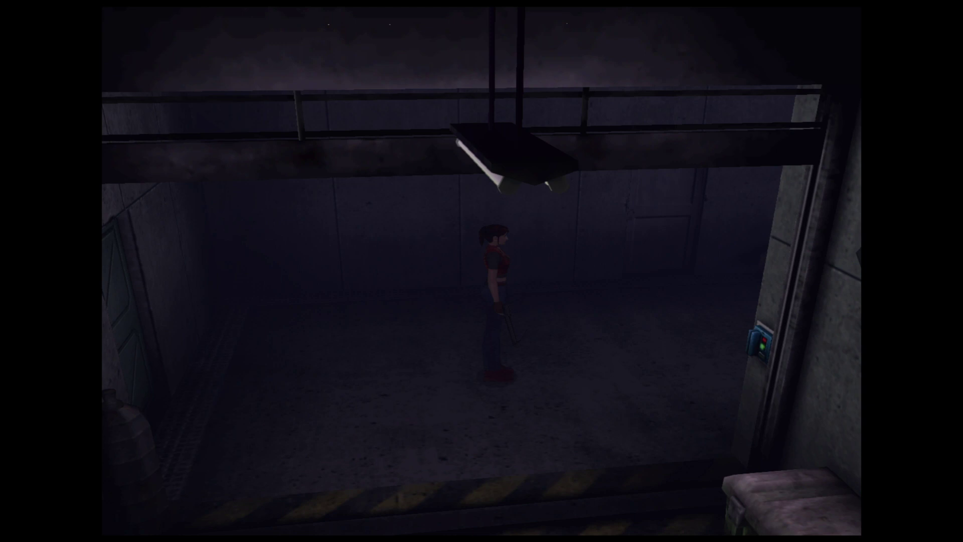
pyautogui.press('Up')
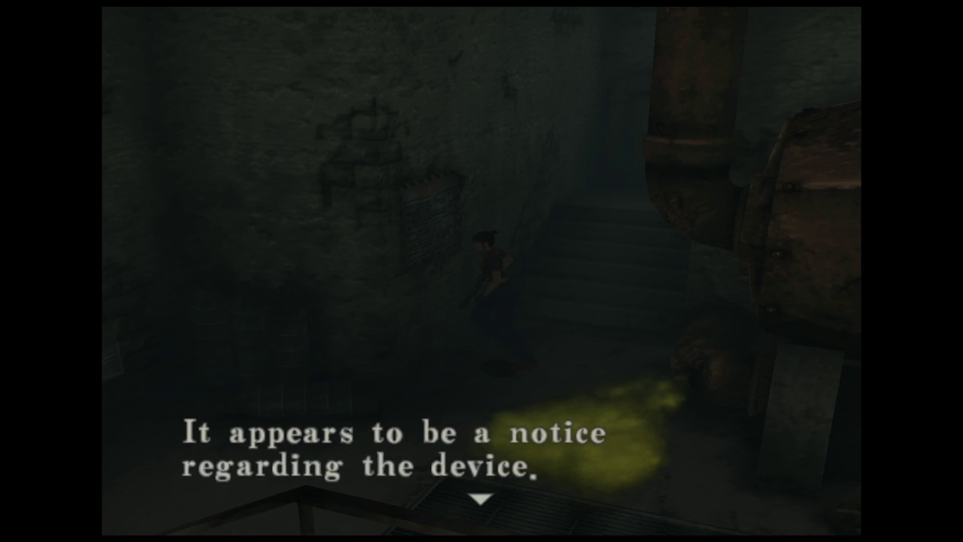
pyautogui.press('Return')
pyautogui.press('Return')
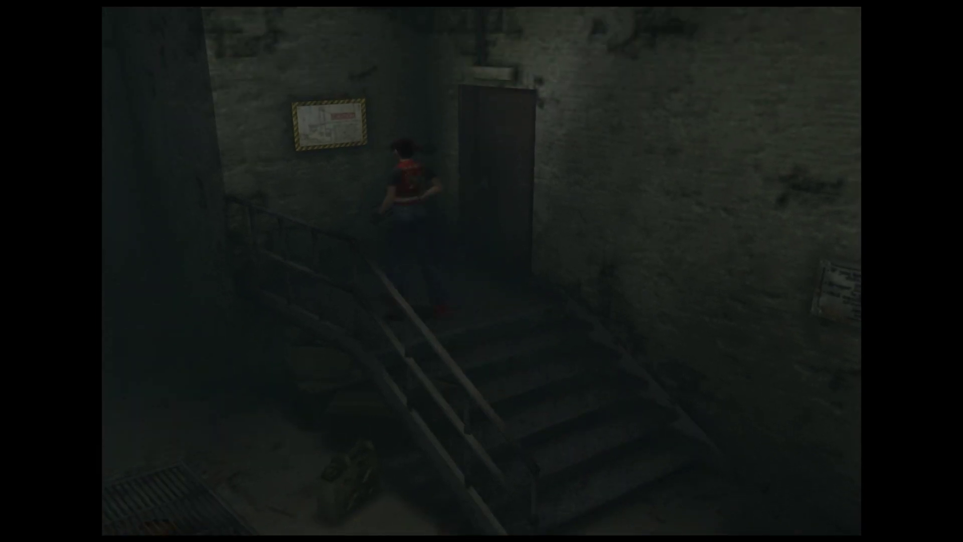
pyautogui.press('Return')
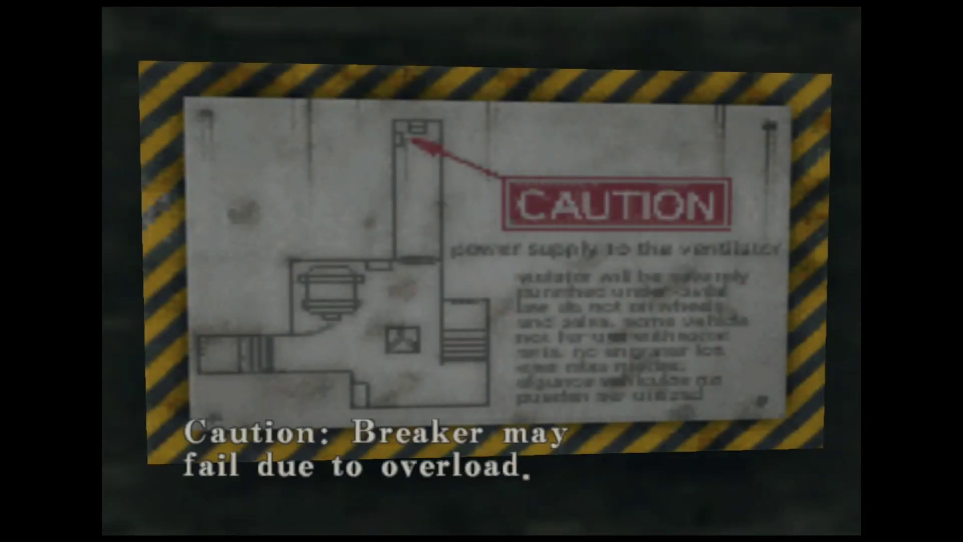
pyautogui.press('Return')
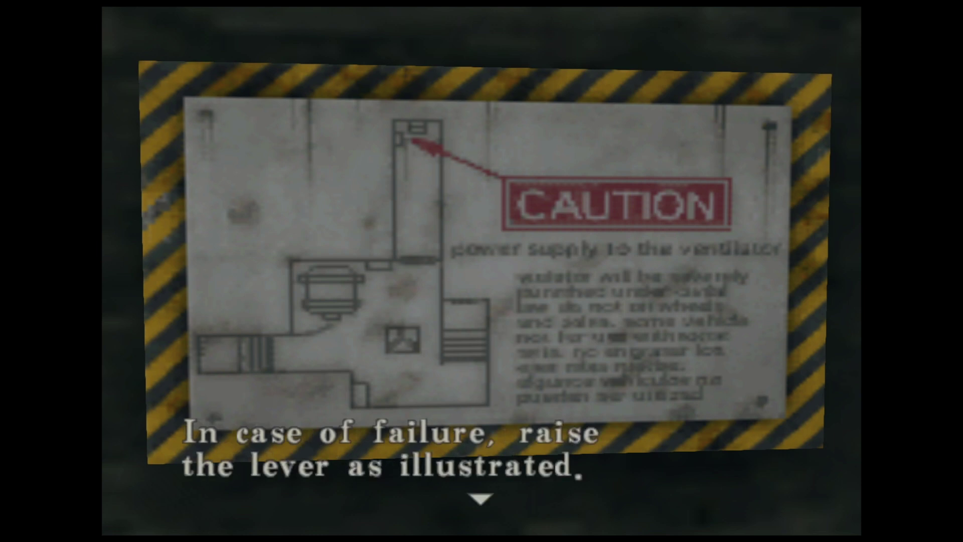
pyautogui.press('Return')
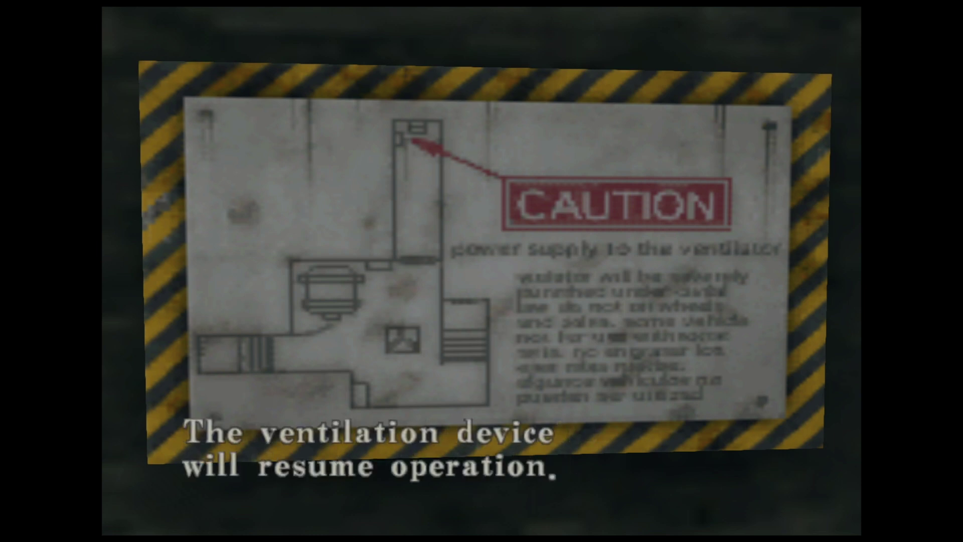
pyautogui.press('Return')
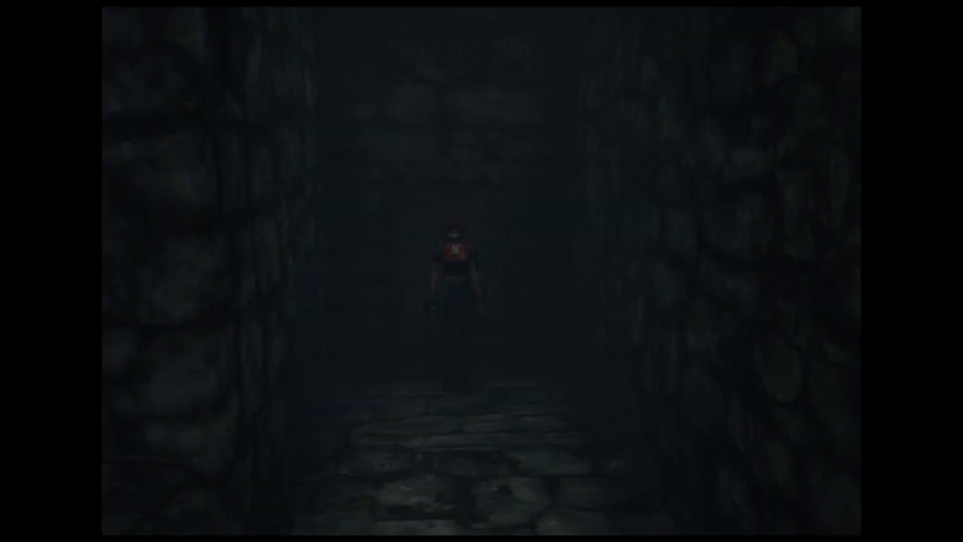
pyautogui.press('Up')
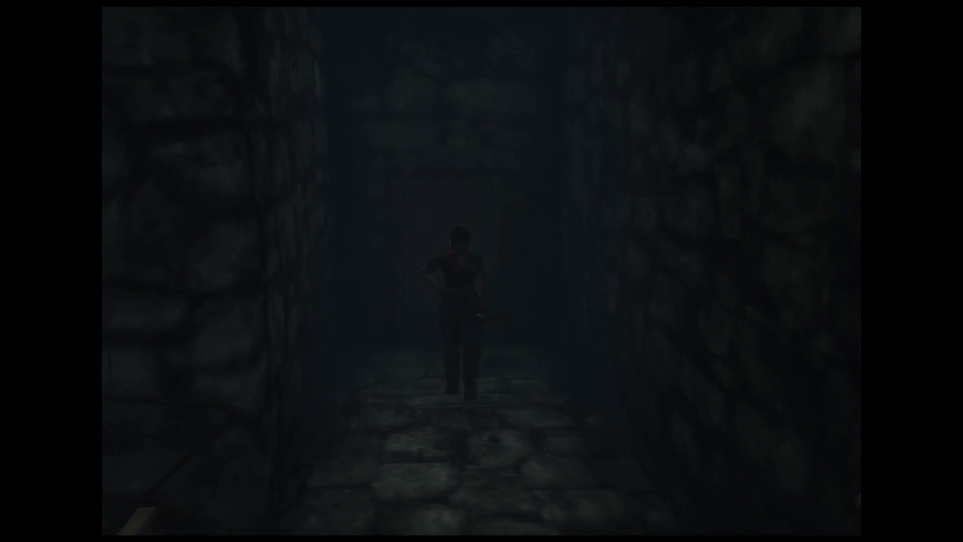
pyautogui.press('Up')
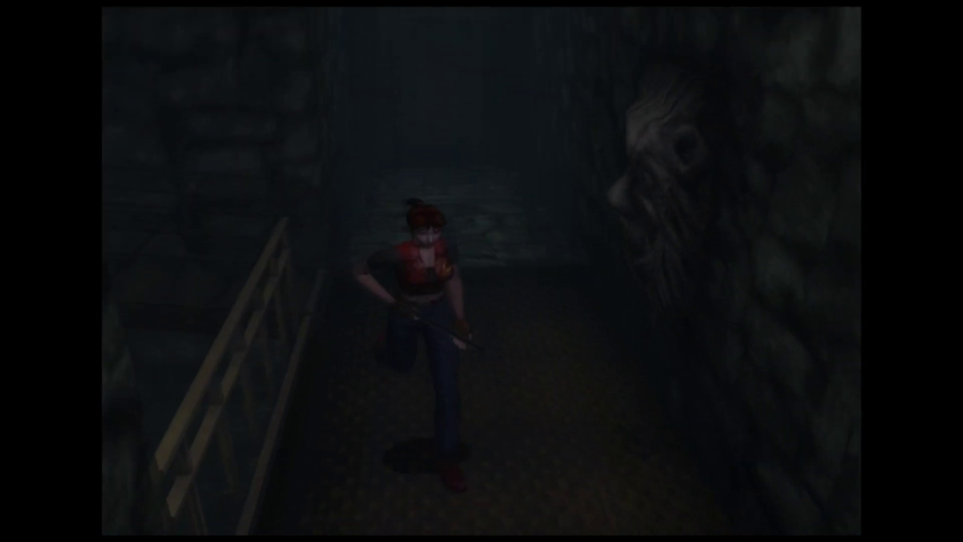
pyautogui.press('Up')
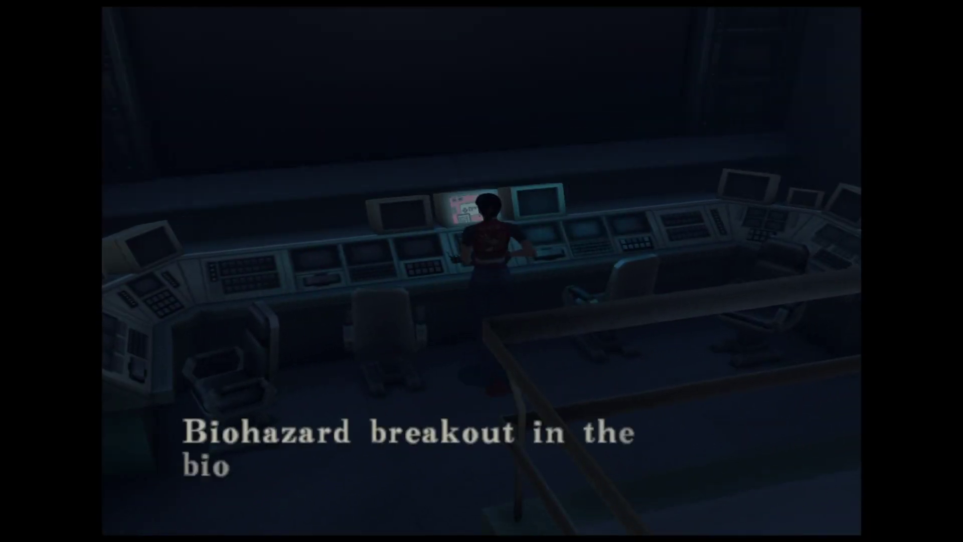
pyautogui.press('Return')
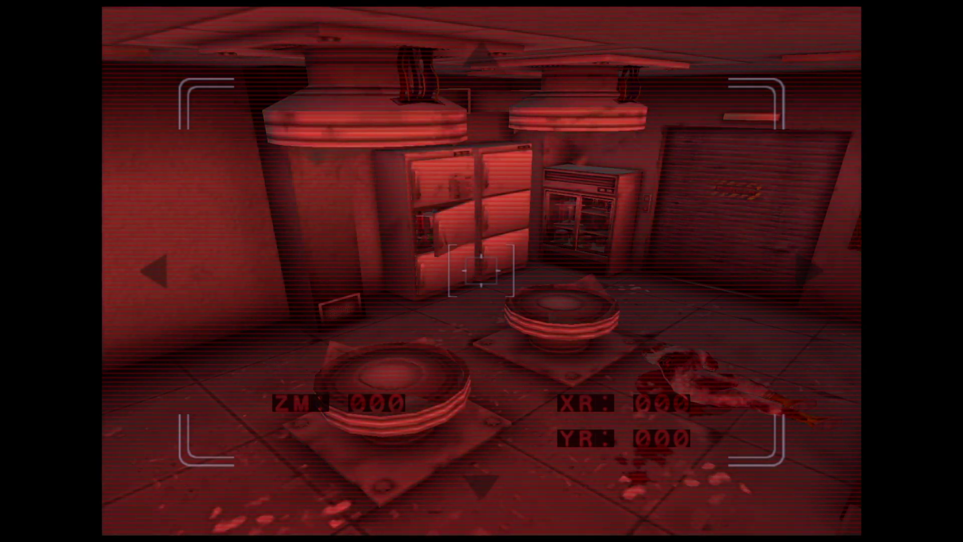
pyautogui.press('Down')
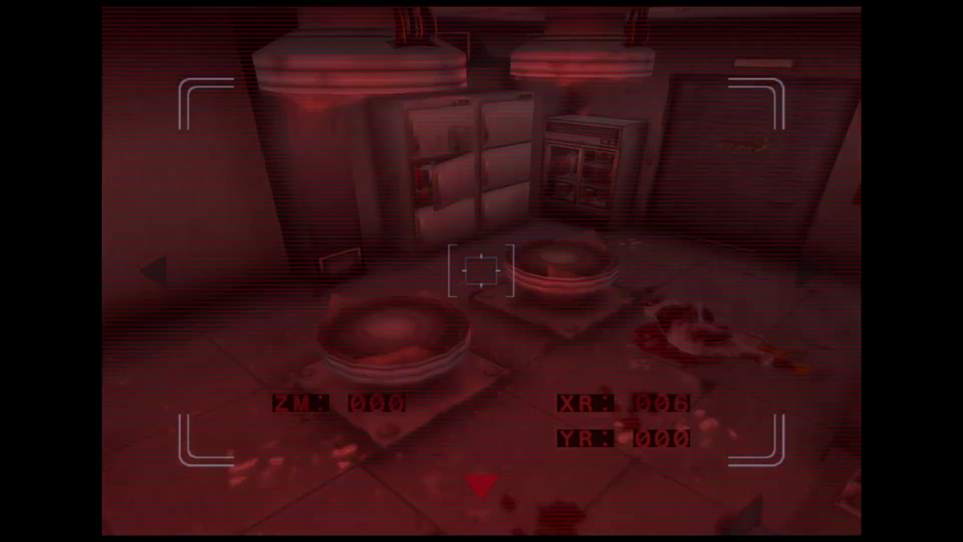
pyautogui.press('Right')
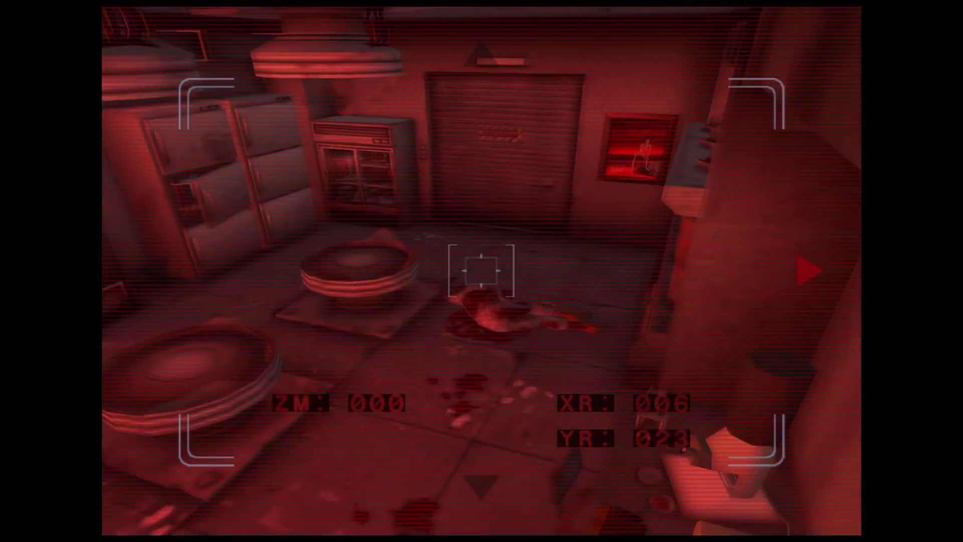
pyautogui.press('Up')
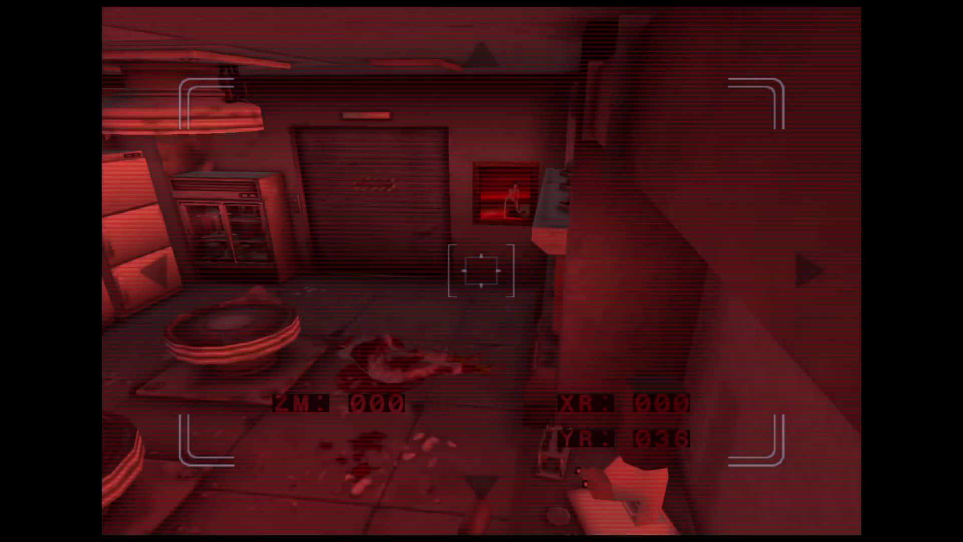
pyautogui.press('Up')
pyautogui.press('Left')
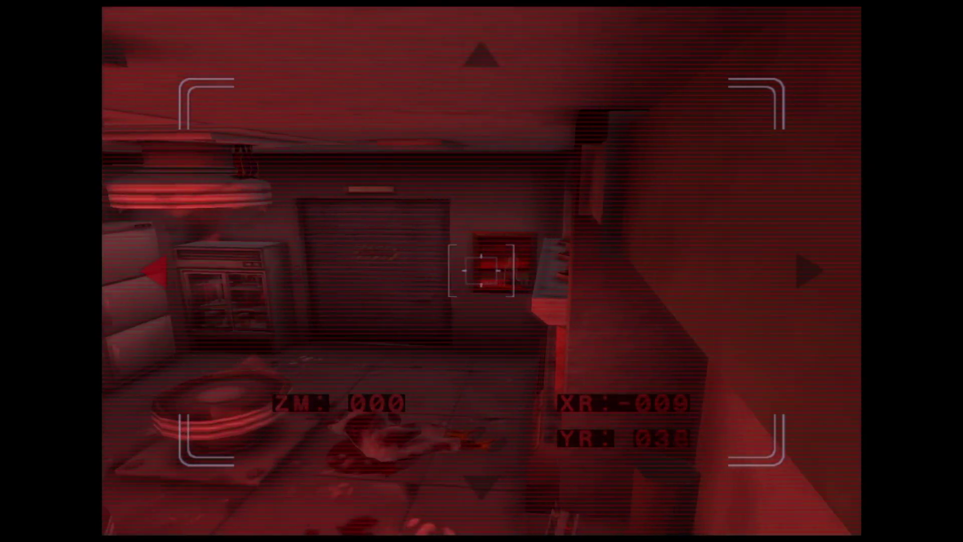
pyautogui.press('Right')
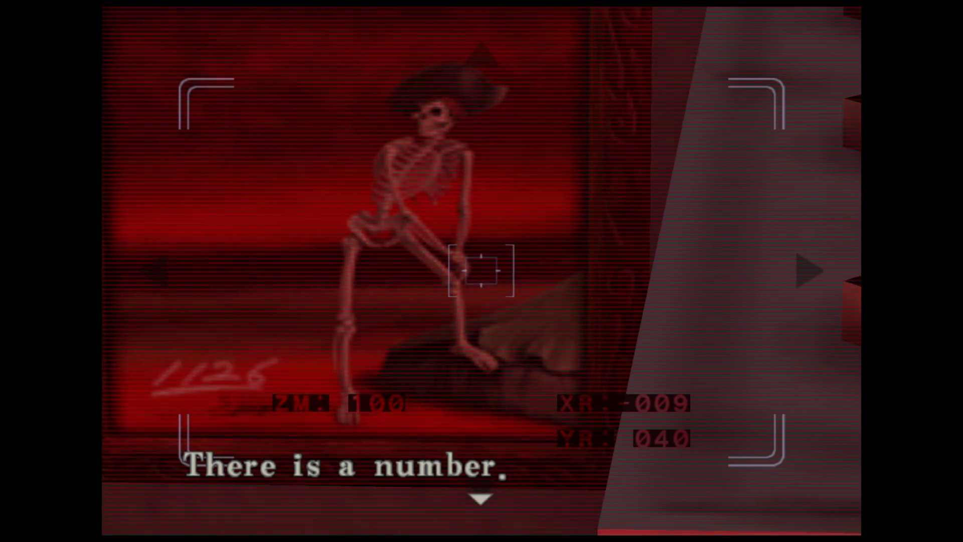
pyautogui.press('Return')
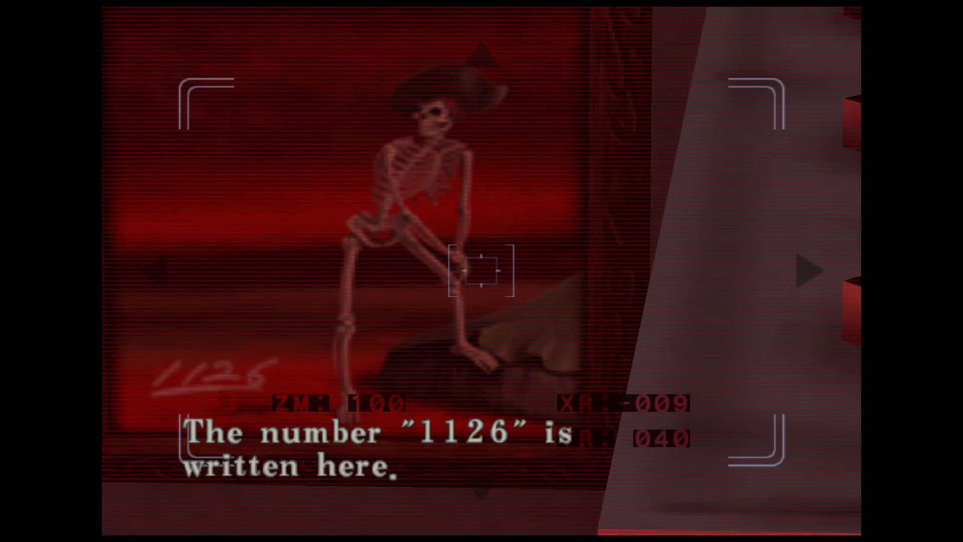
pyautogui.press('Return')
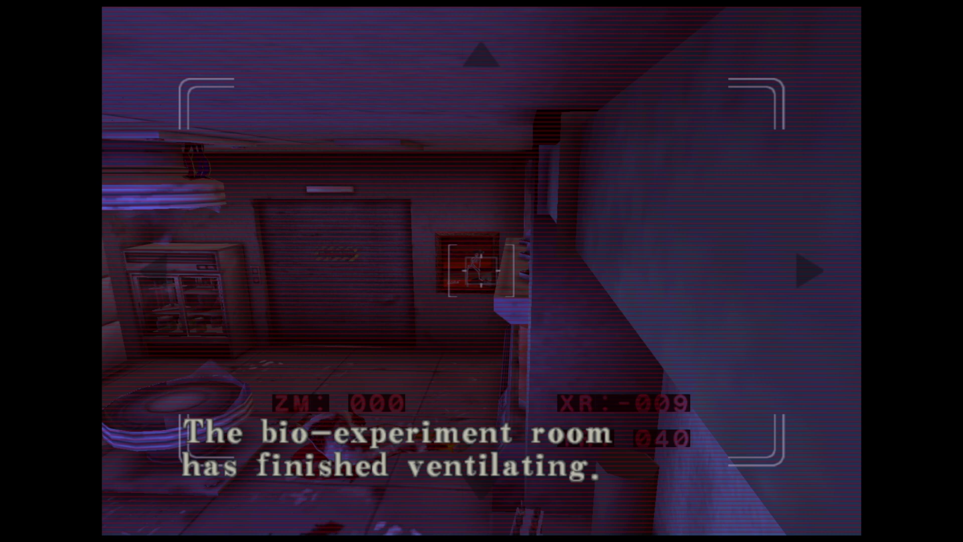
pyautogui.press('Return')
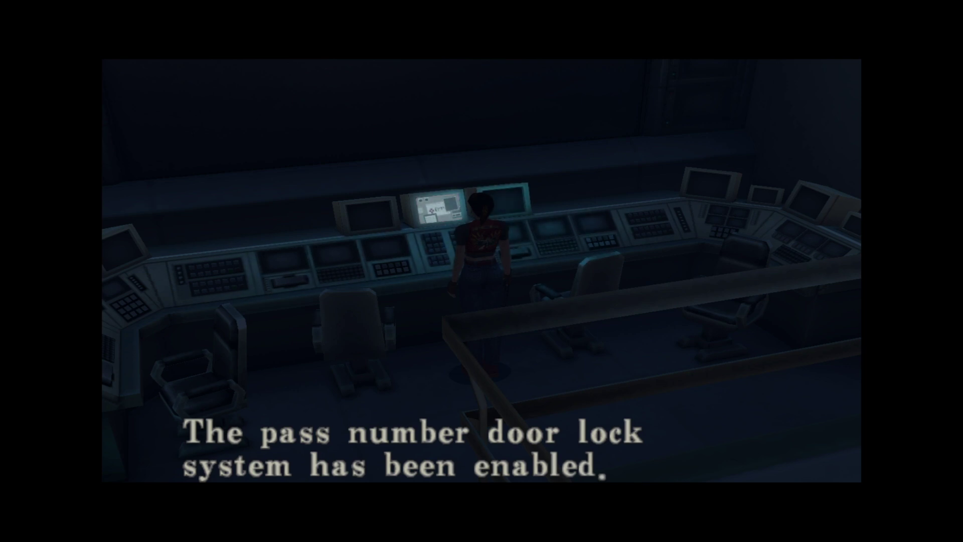
pyautogui.press('Return')
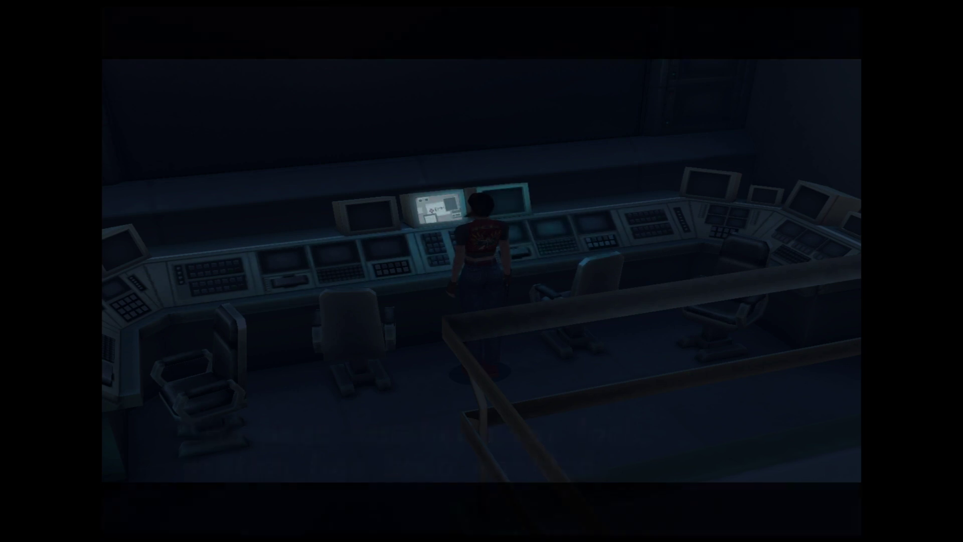
pyautogui.press('Up')
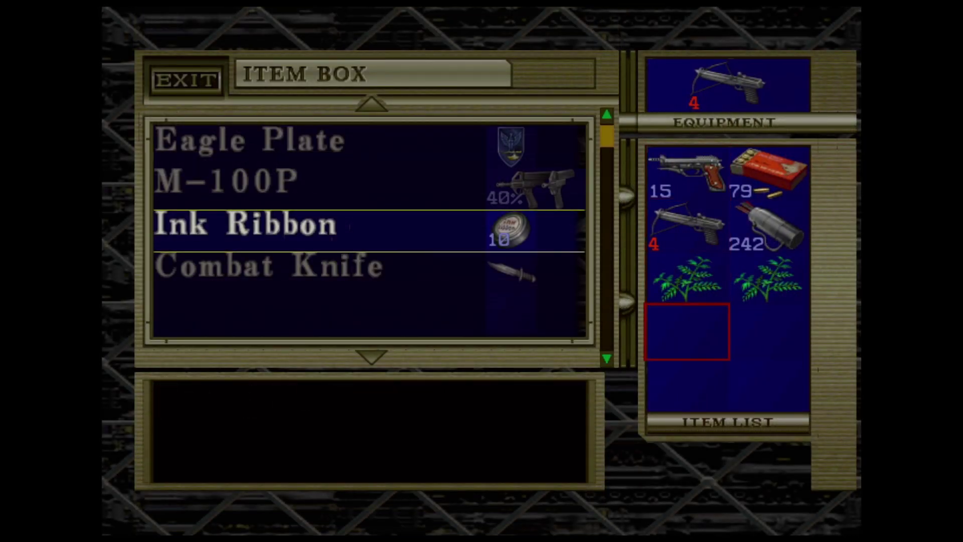
pyautogui.press('Down')
pyautogui.press('Down')
pyautogui.press('Down')
pyautogui.press('Return')
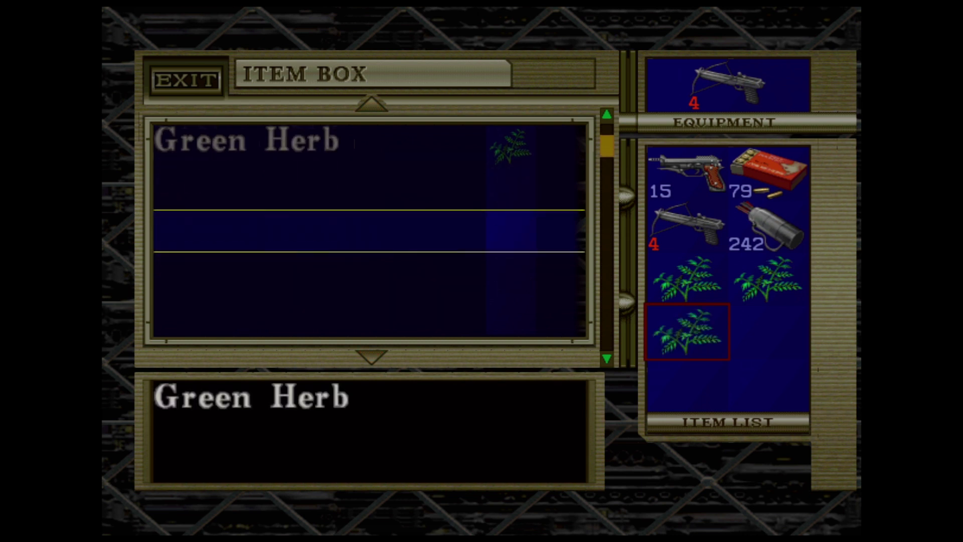
pyautogui.press('Up')
pyautogui.press('Up')
pyautogui.press('Up')
pyautogui.press('Up')
pyautogui.press('Up')
pyautogui.press('Up')
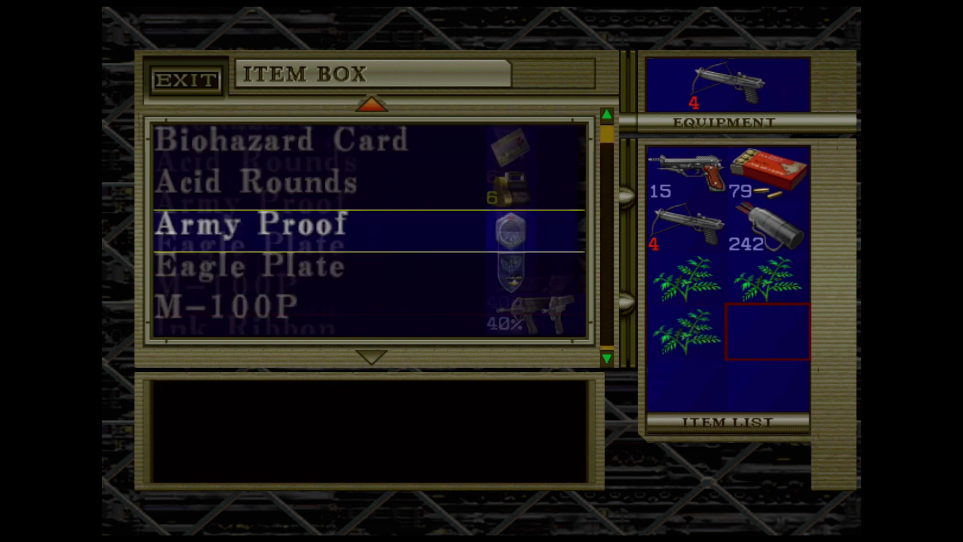
pyautogui.press('Up')
pyautogui.press('Up')
pyautogui.press('Return')
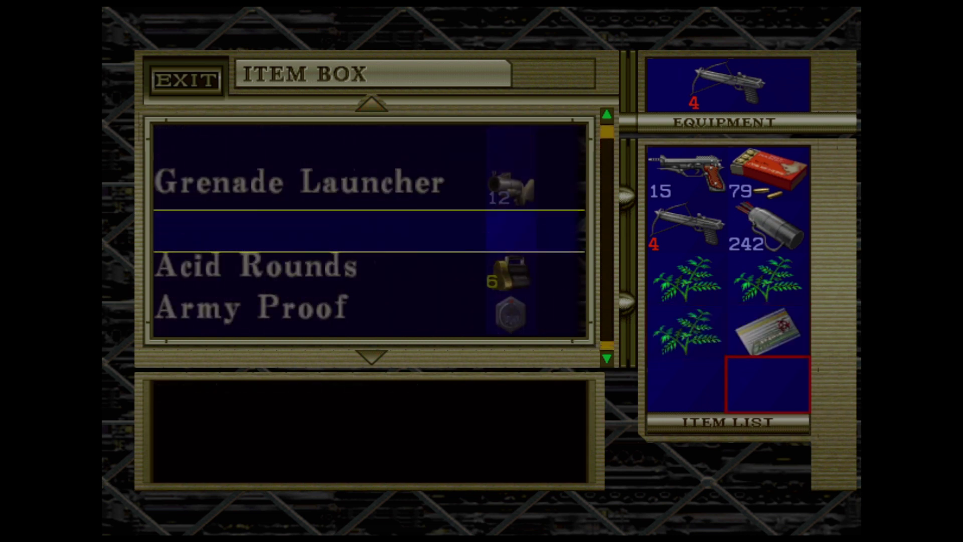
pyautogui.press('Down')
pyautogui.press('Down')
pyautogui.press('Down')
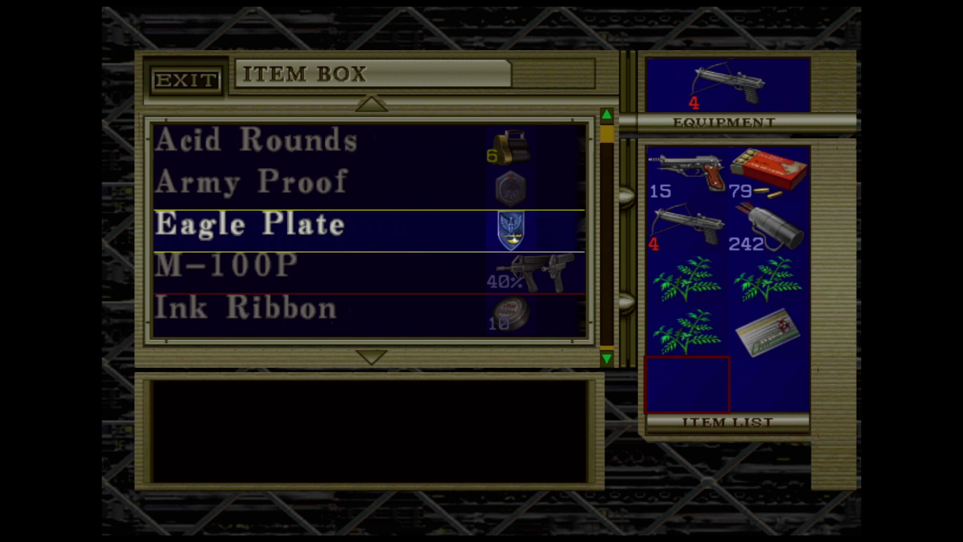
pyautogui.press('Escape')
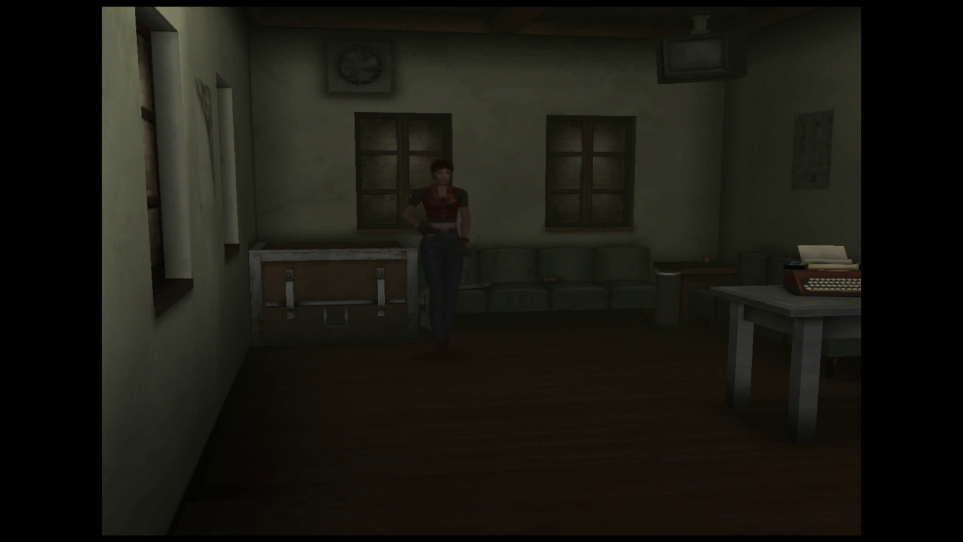
pyautogui.press('Tab')
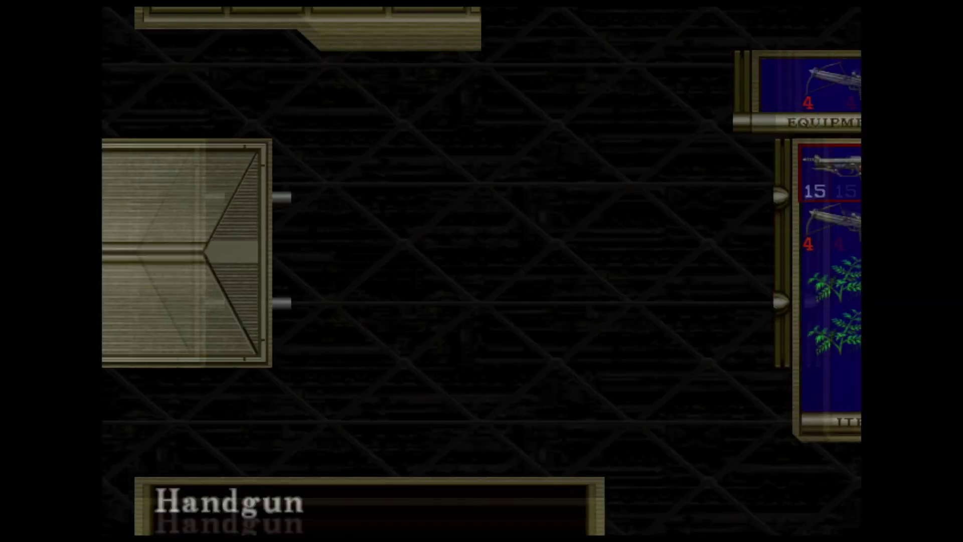
pyautogui.press('Down')
pyautogui.press('Down')
pyautogui.press('Return')
pyautogui.press('Down')
pyautogui.press('Down')
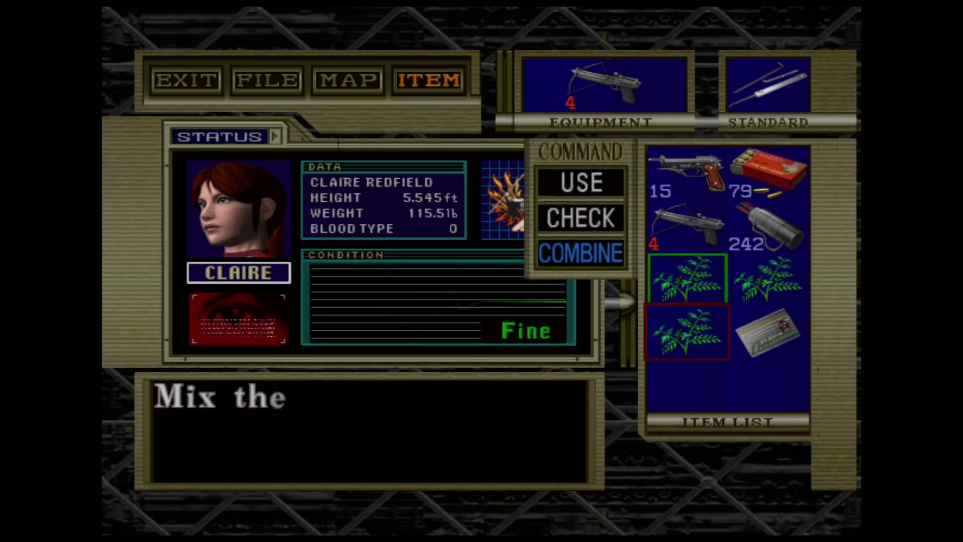
pyautogui.press('Return')
pyautogui.press('Up')
pyautogui.press('Return')
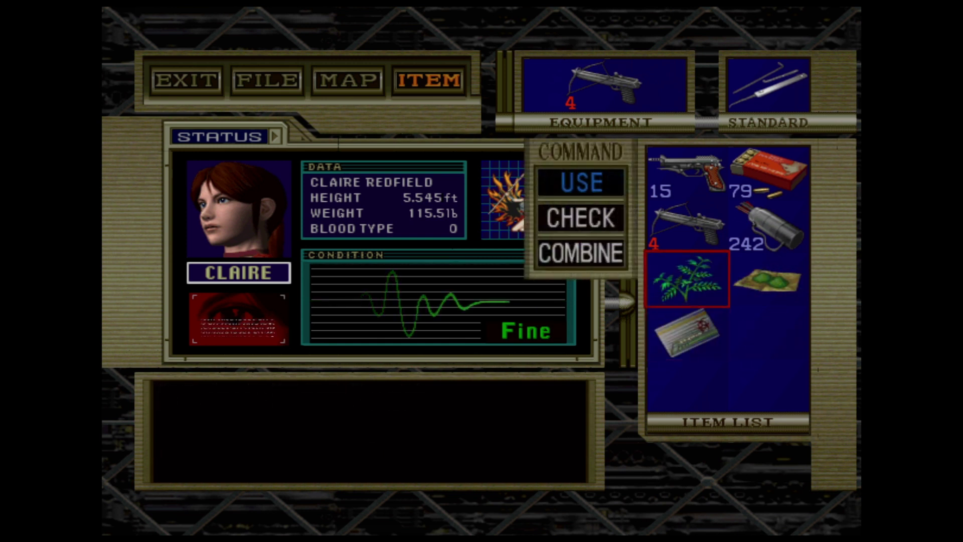
pyautogui.press('Return')
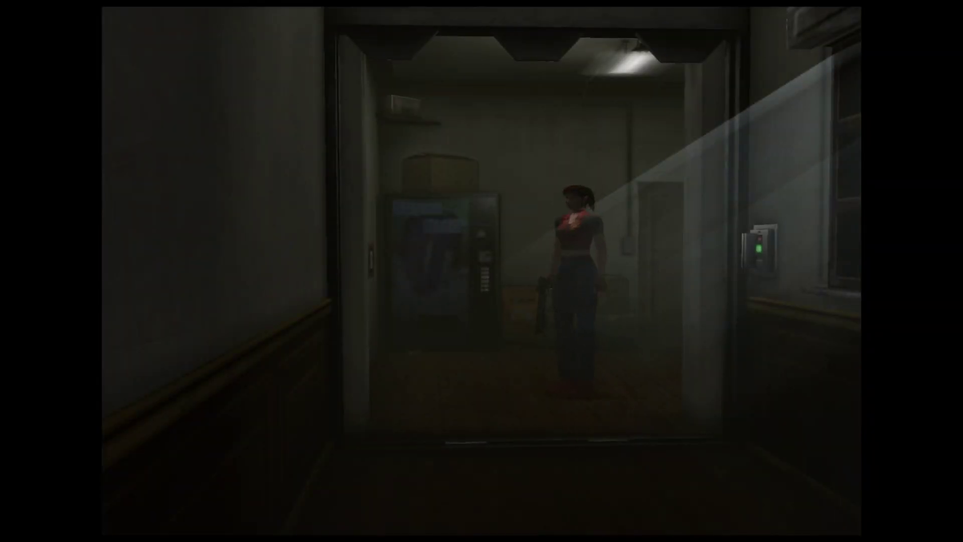
pyautogui.press('Up')
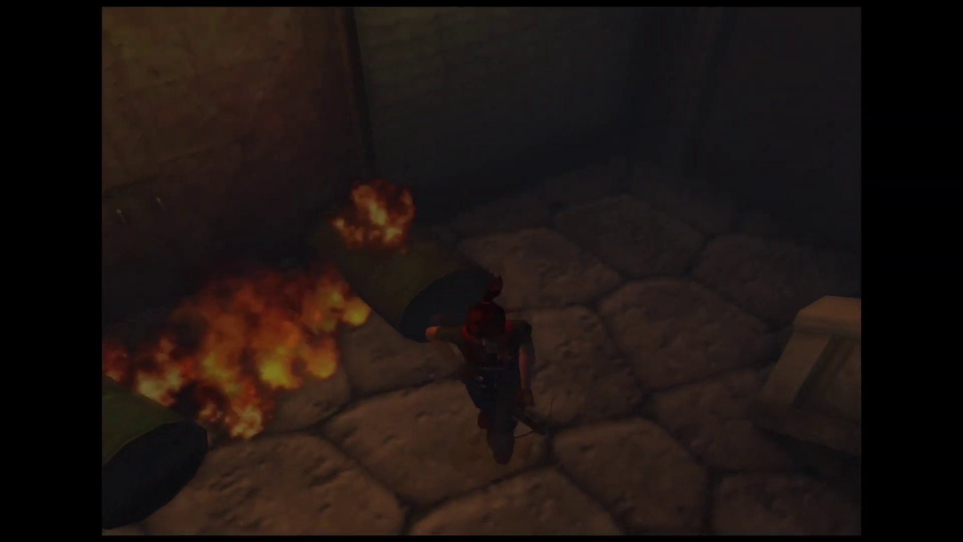
pyautogui.press('Up')
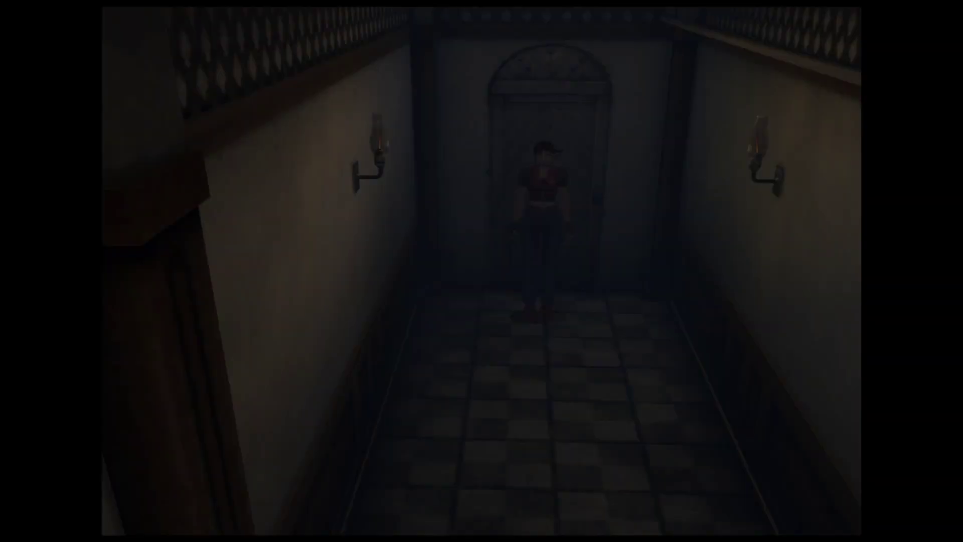
pyautogui.press('Up')
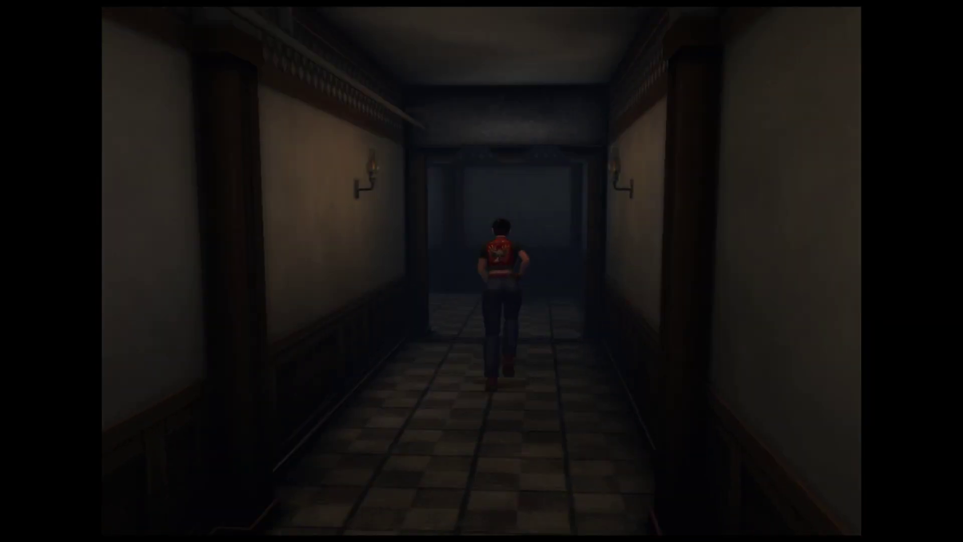
pyautogui.press('Up')
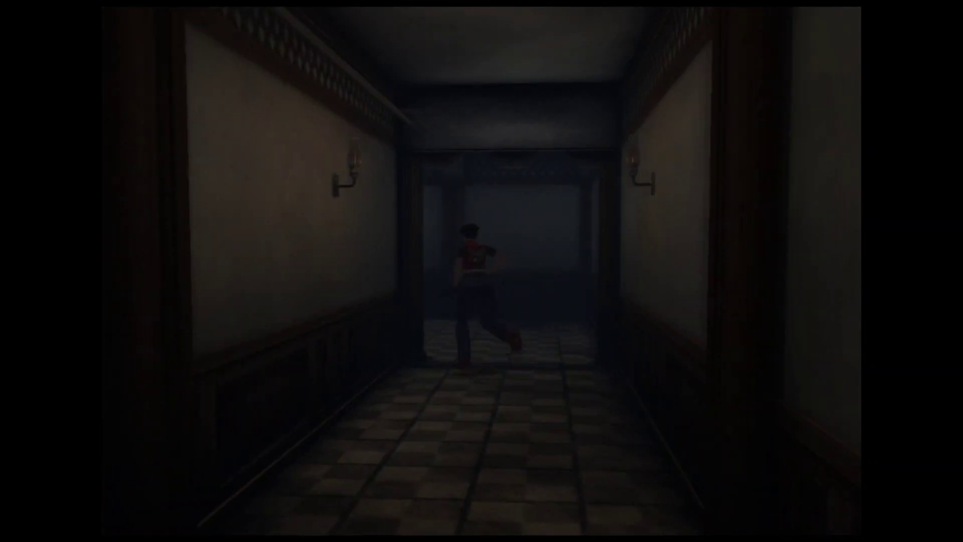
pyautogui.press('Up')
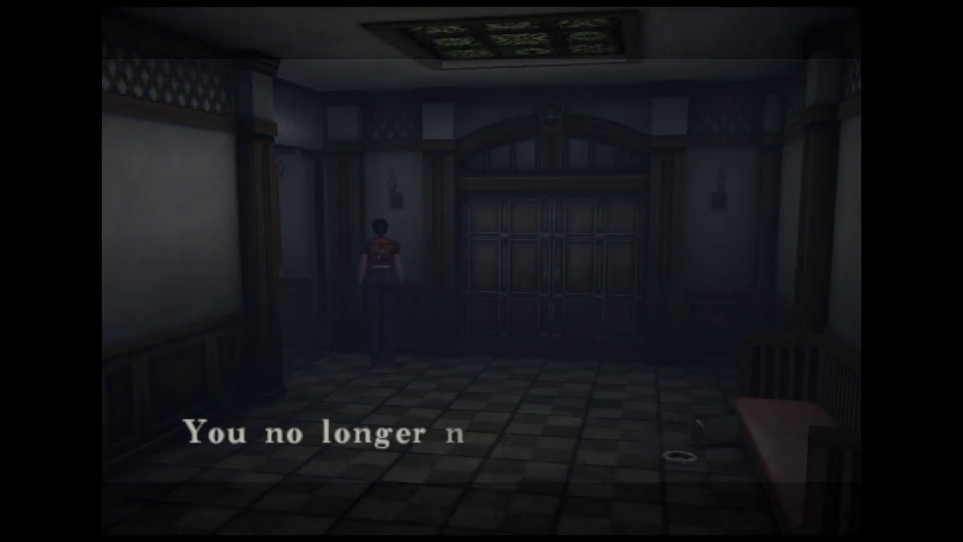
pyautogui.press('Return')
pyautogui.press('Return')
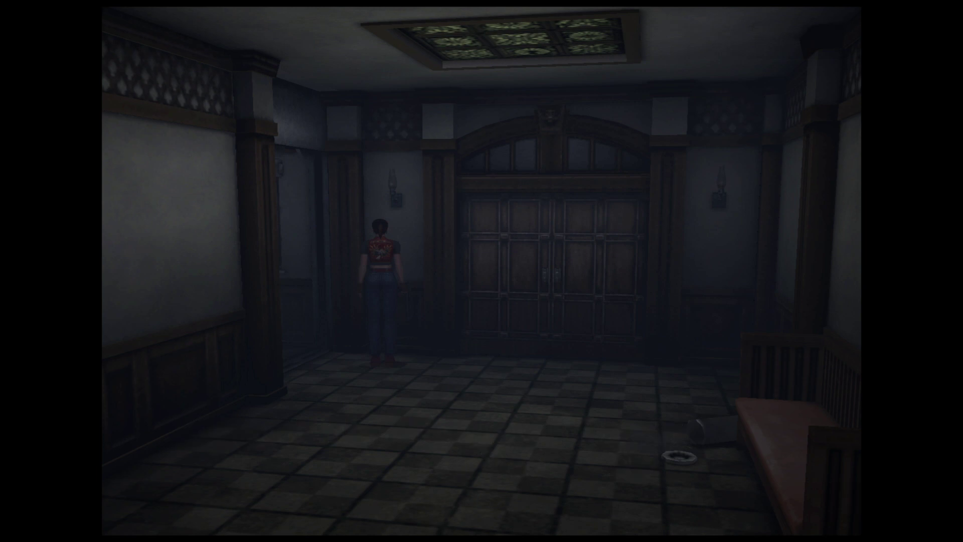
pyautogui.press('Up')
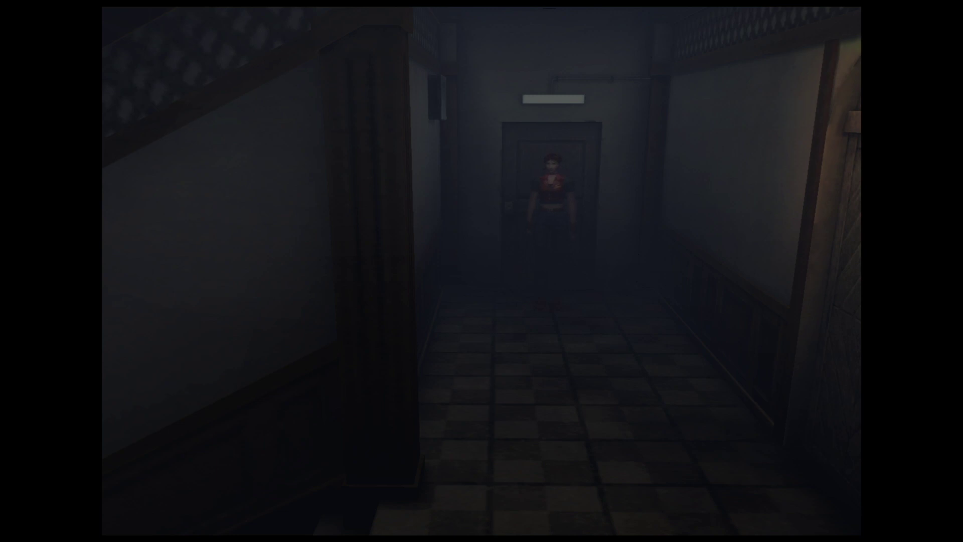
pyautogui.press('m')
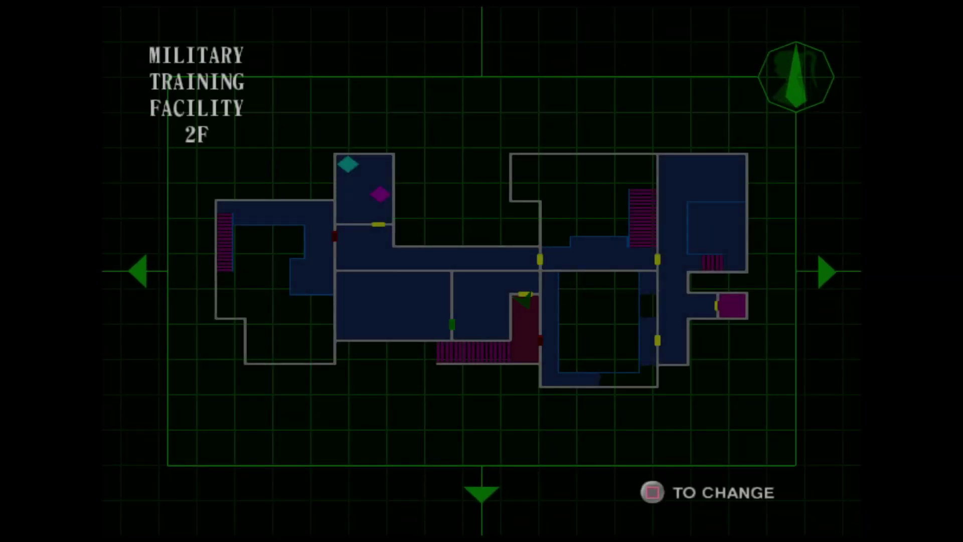
pyautogui.press('m')
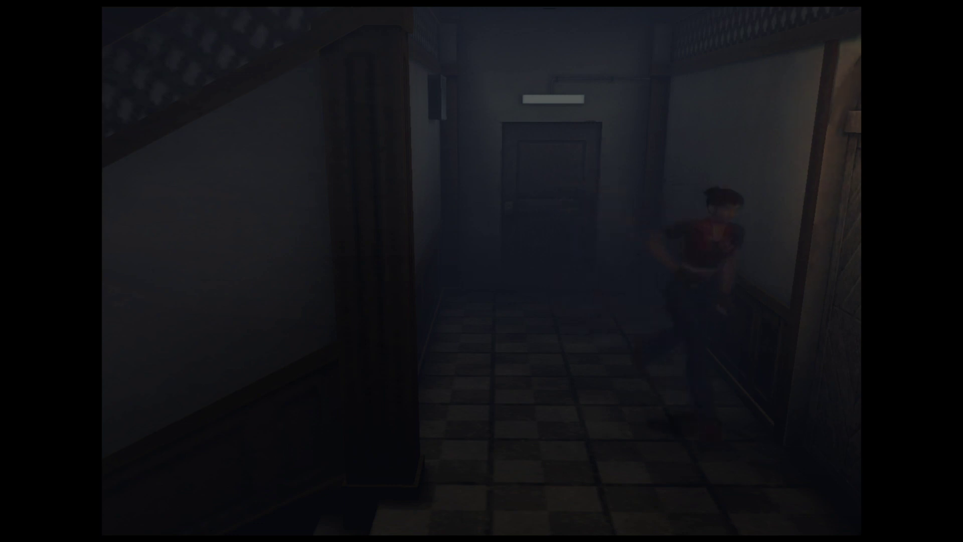
pyautogui.press('Up')
pyautogui.press('Return')
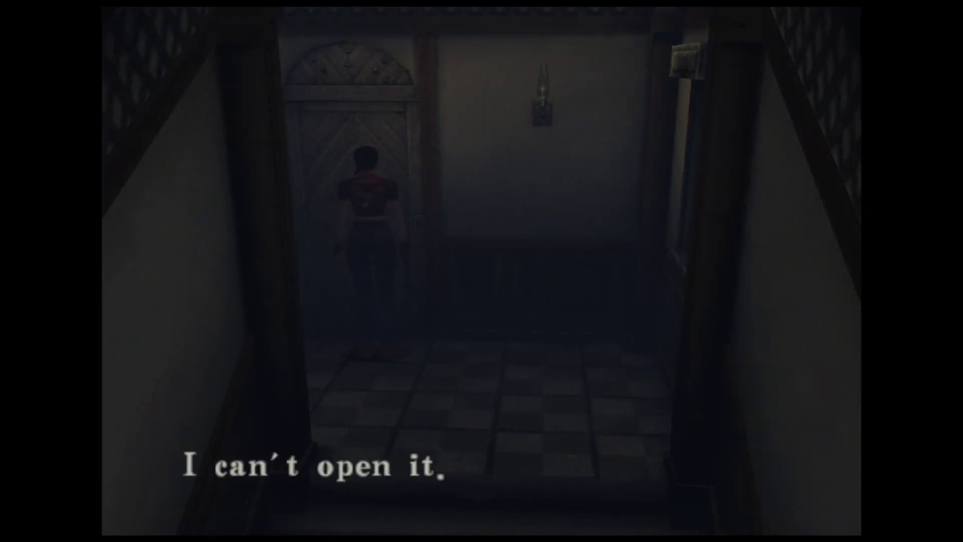
pyautogui.press('Up')
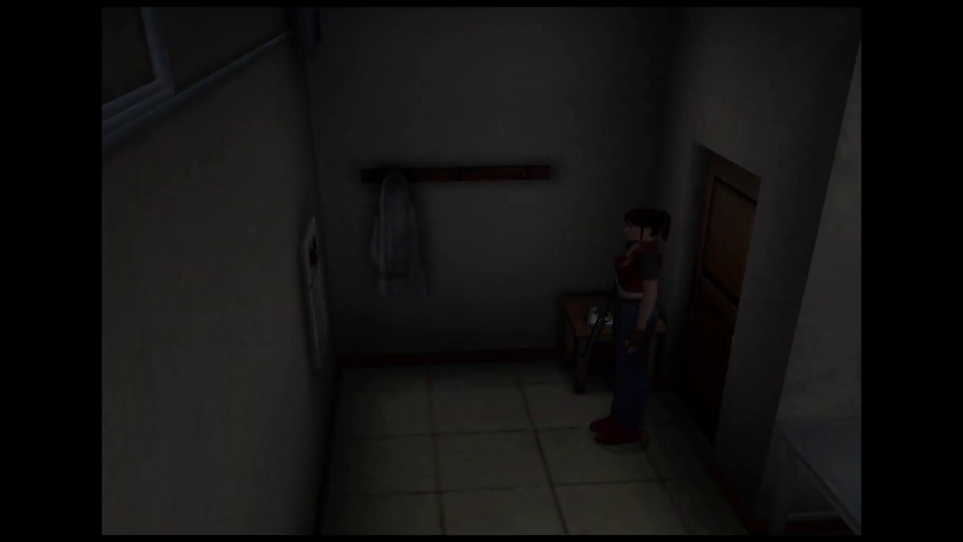
pyautogui.press('Up')
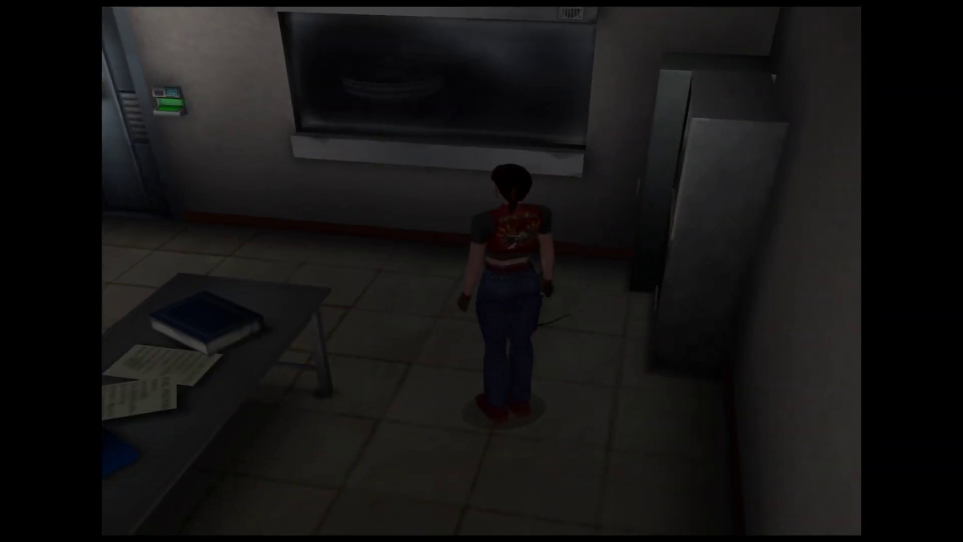
pyautogui.press('Left')
pyautogui.press('Up')
pyautogui.press('Right')
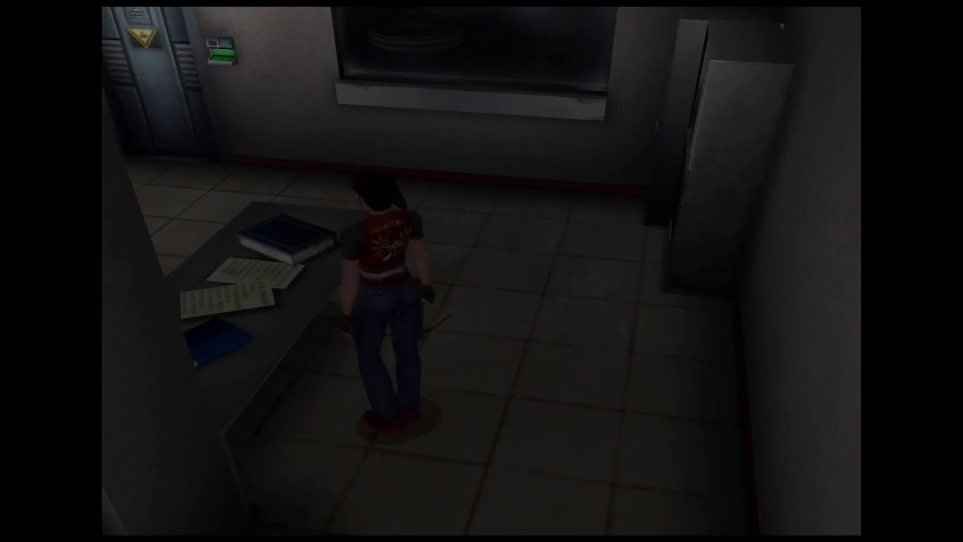
pyautogui.press('Up')
pyautogui.press('Left')
pyautogui.press('Up')
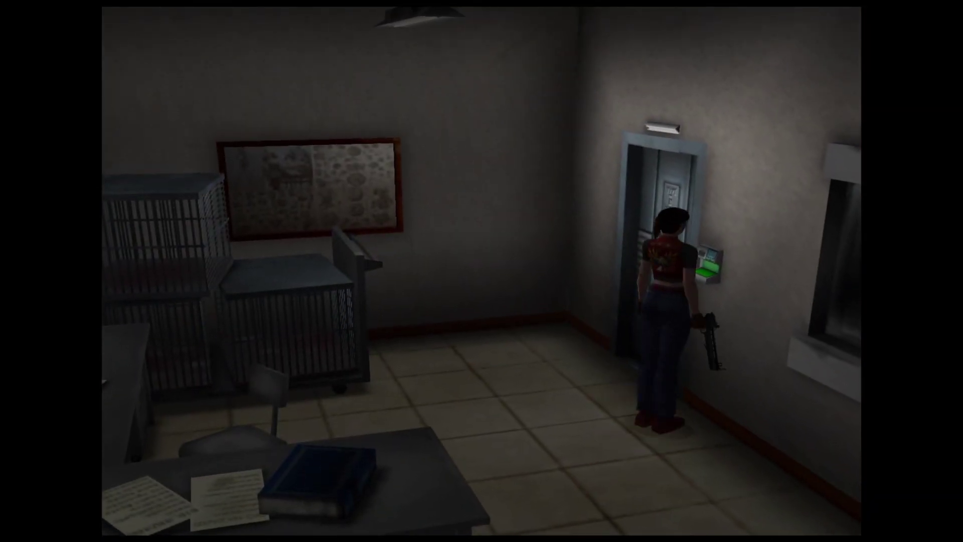
pyautogui.press('Return')
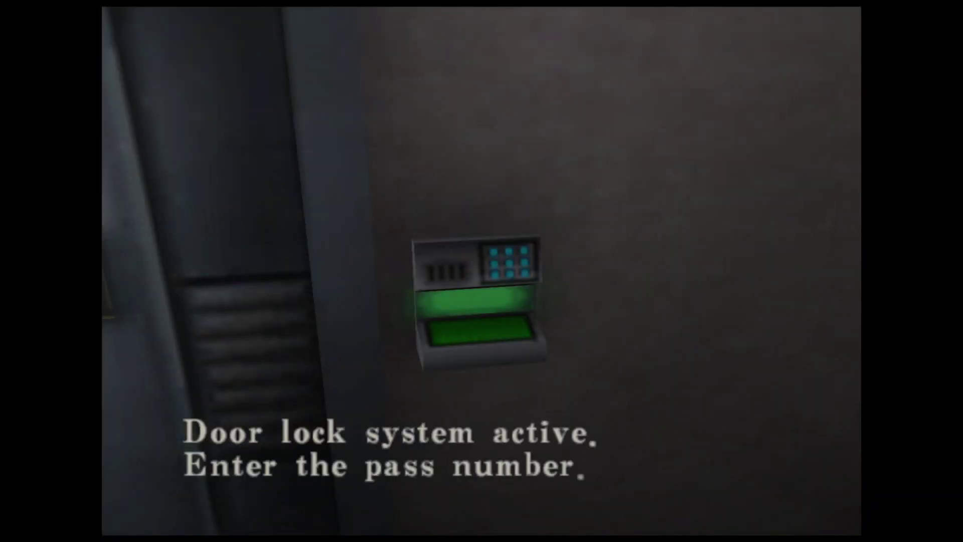
pyautogui.press('Return')
pyautogui.press('Return')
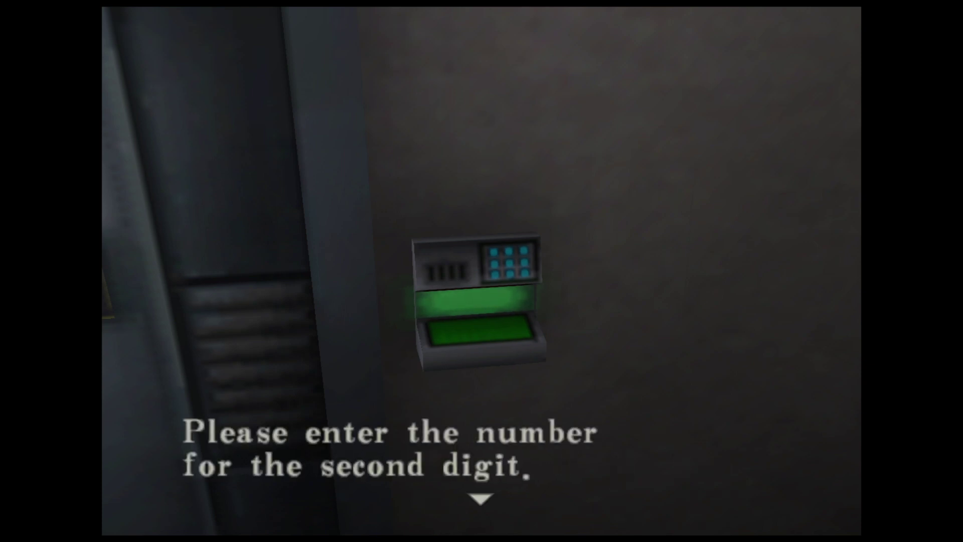
pyautogui.press('Return')
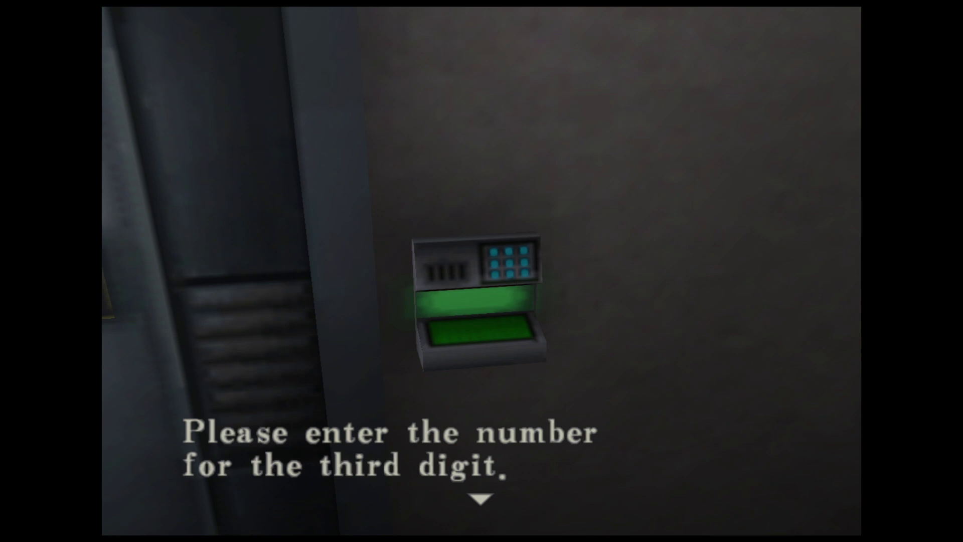
pyautogui.press('Return')
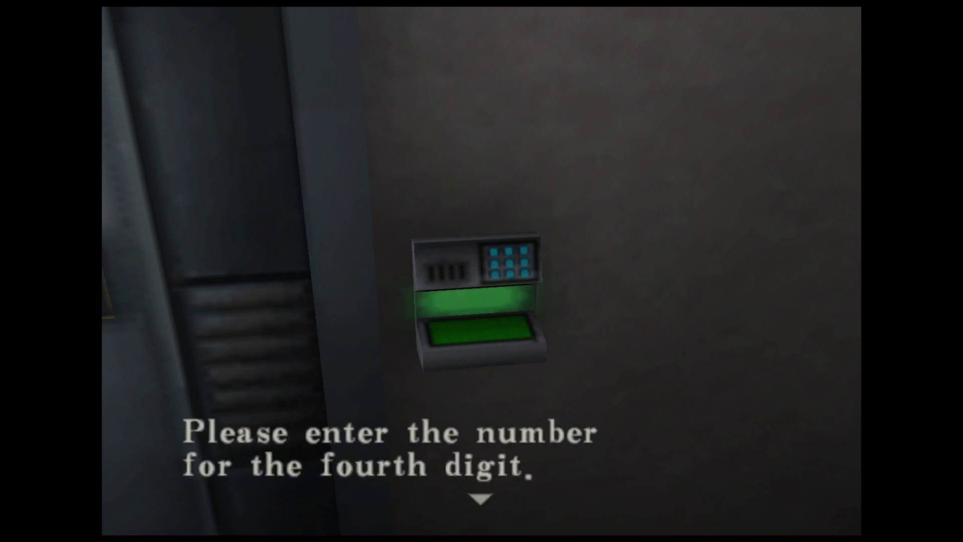
pyautogui.press('Return')
pyautogui.press('Return')
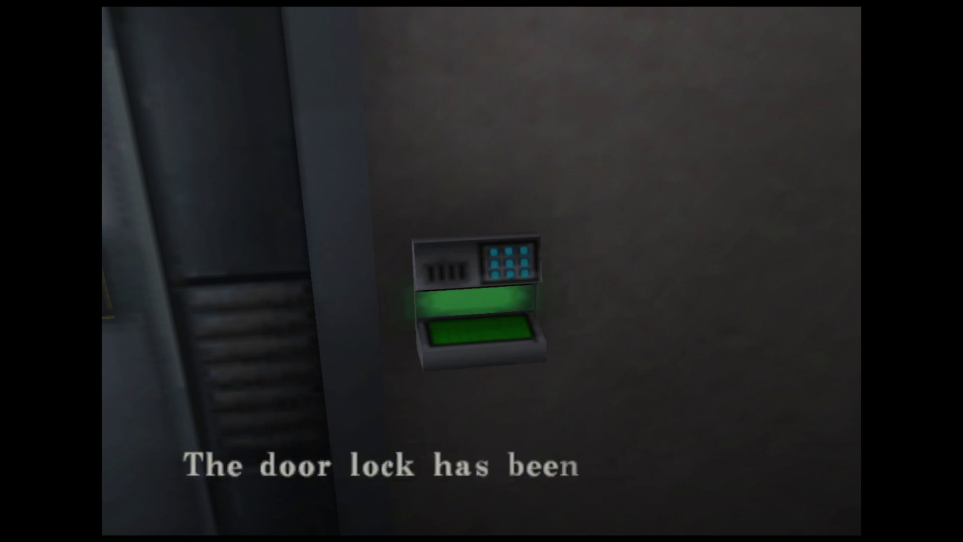
pyautogui.press('Return')
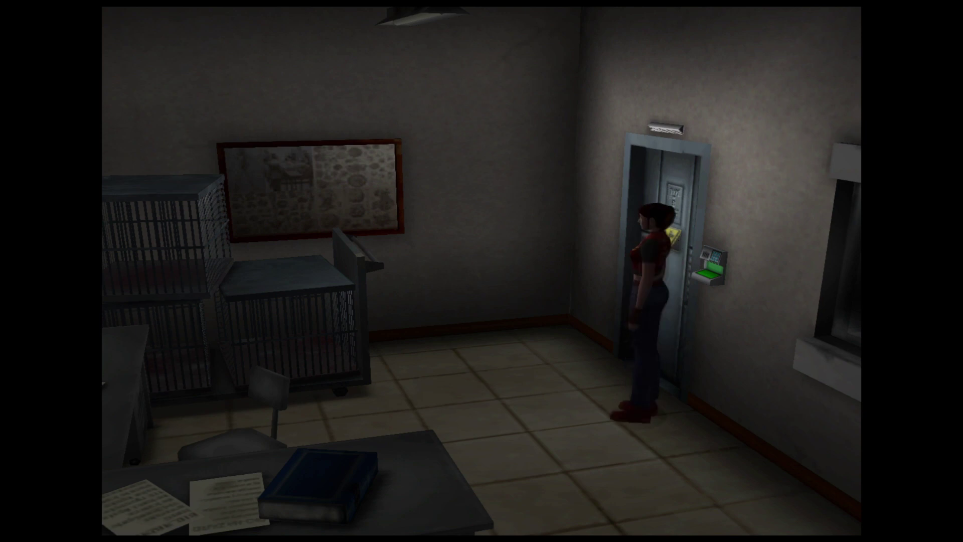
pyautogui.press('Left')
pyautogui.press('Up')
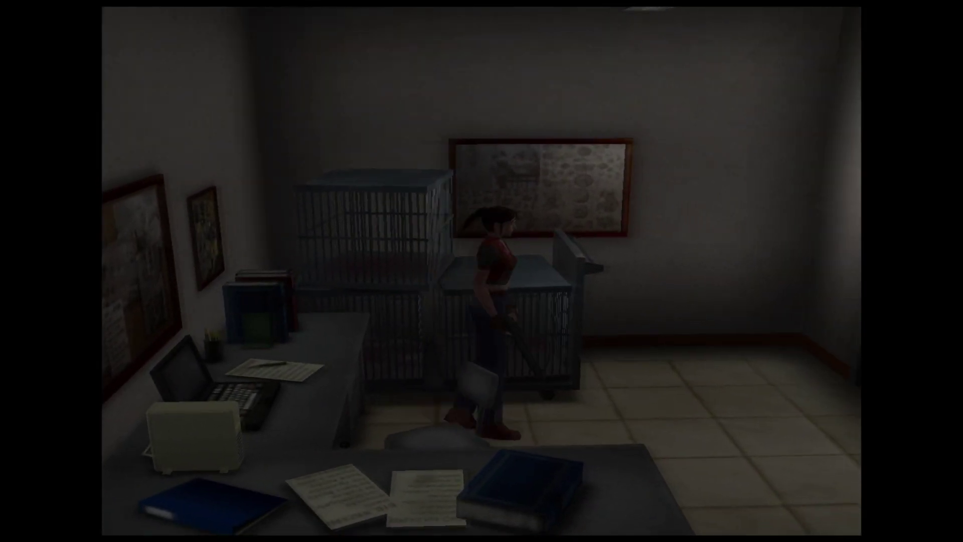
pyautogui.press('Right')
pyautogui.press('Up')
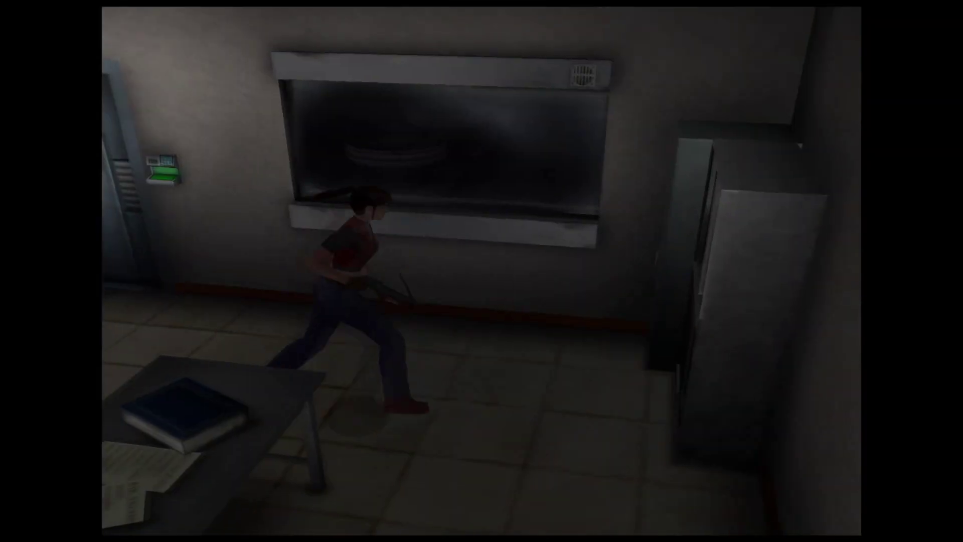
pyautogui.press('Return')
pyautogui.press('Return')
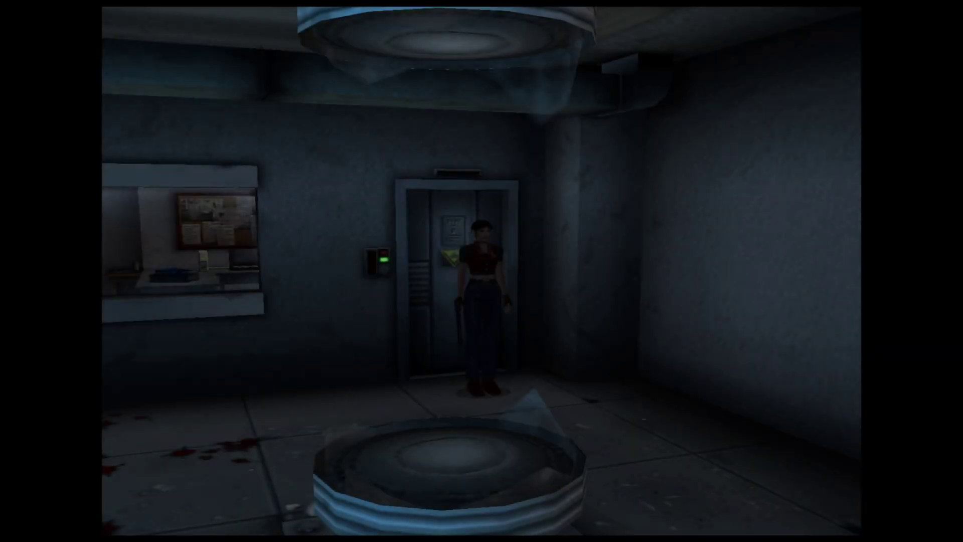
pyautogui.press('Right')
pyautogui.press('Up')
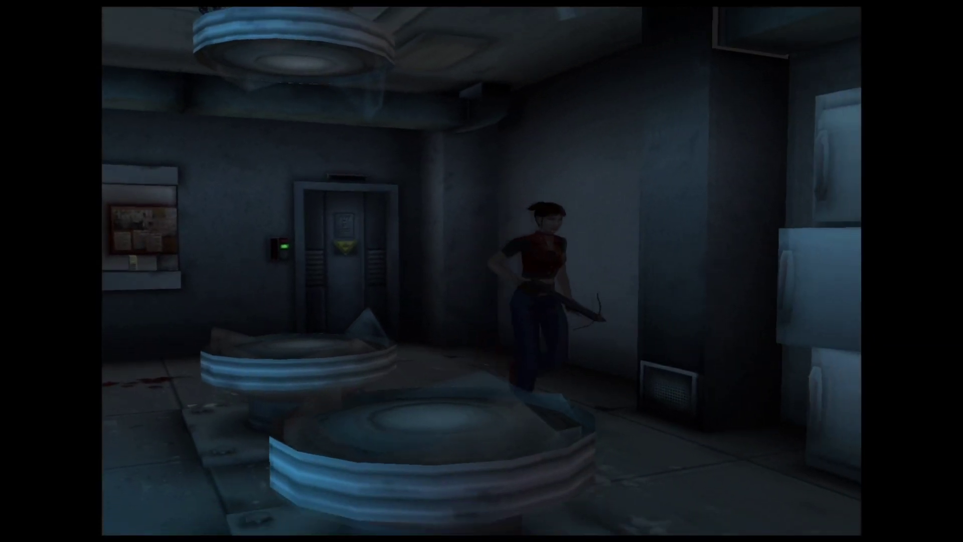
pyautogui.press('Up')
pyautogui.press('Up')
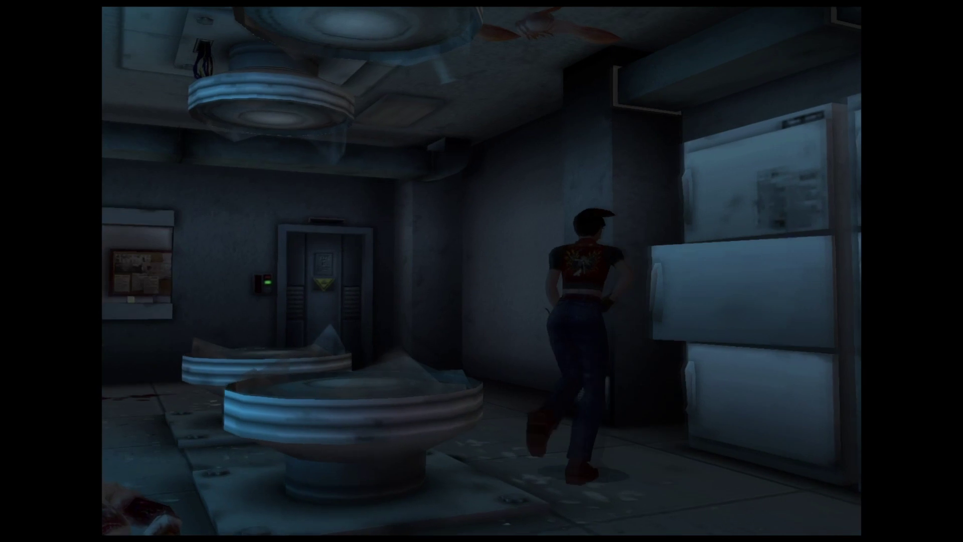
pyautogui.press('Return')
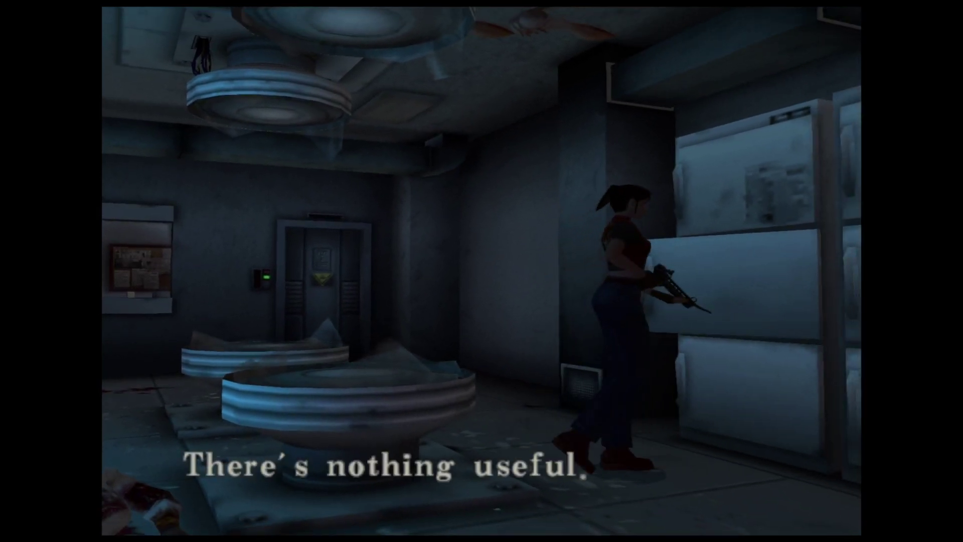
pyautogui.press('Return')
pyautogui.press('Up')
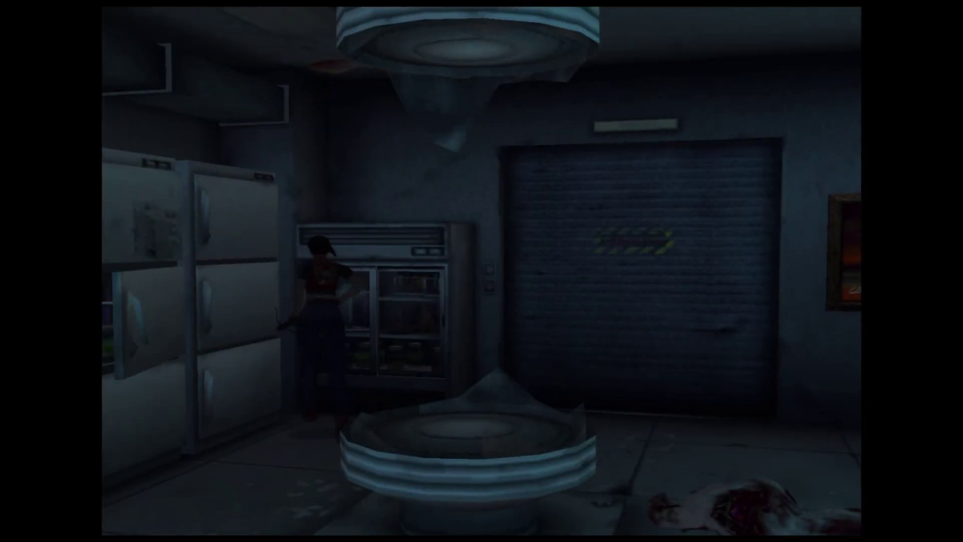
pyautogui.press('Up')
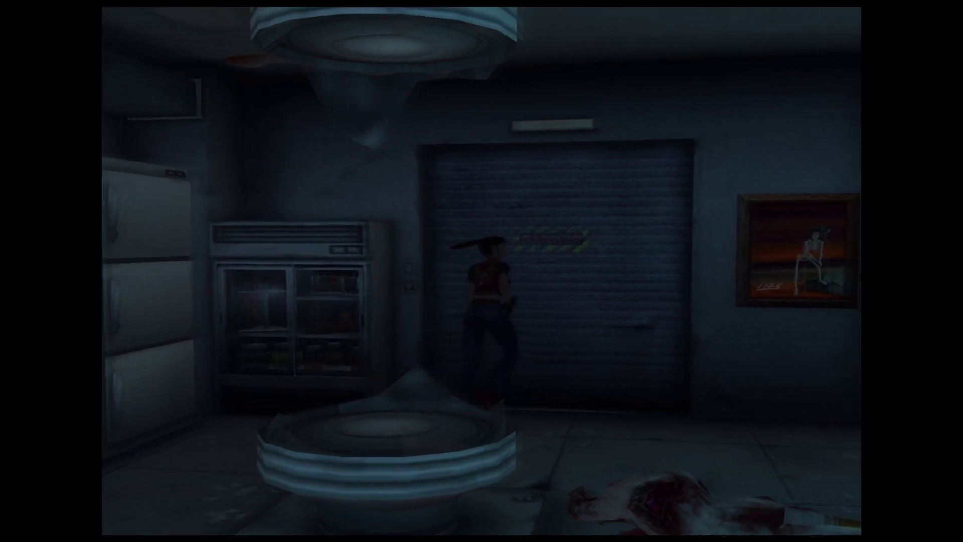
pyautogui.press('Return')
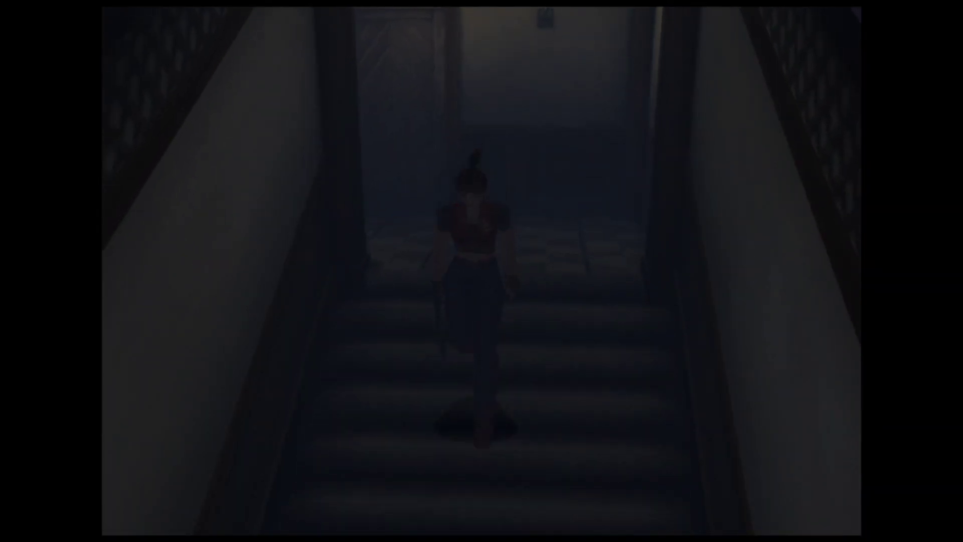
pyautogui.press('Up')
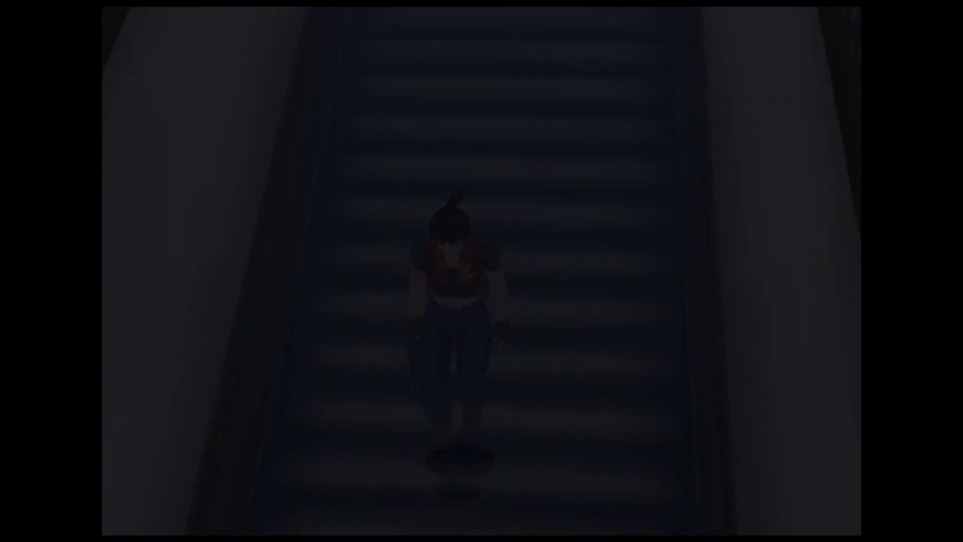
pyautogui.press('Up')
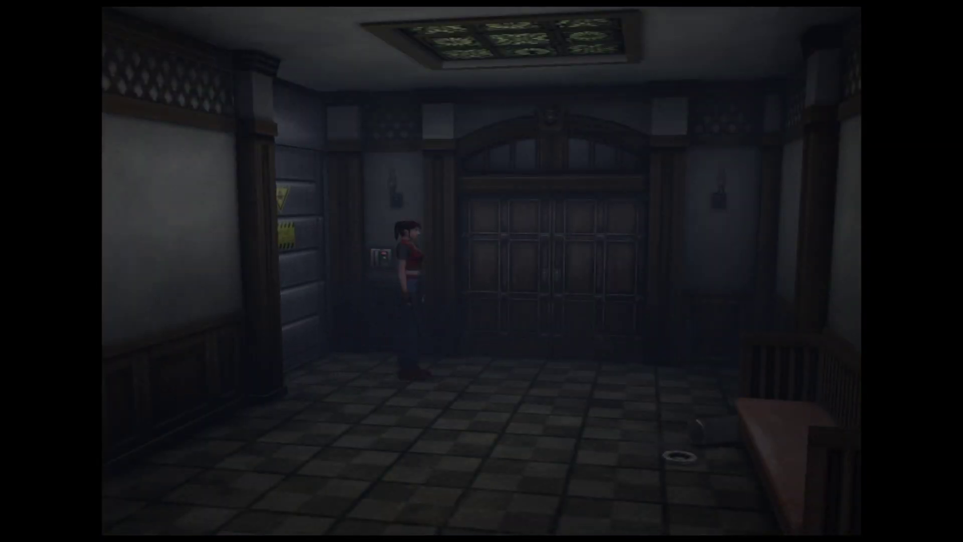
pyautogui.press('Up')
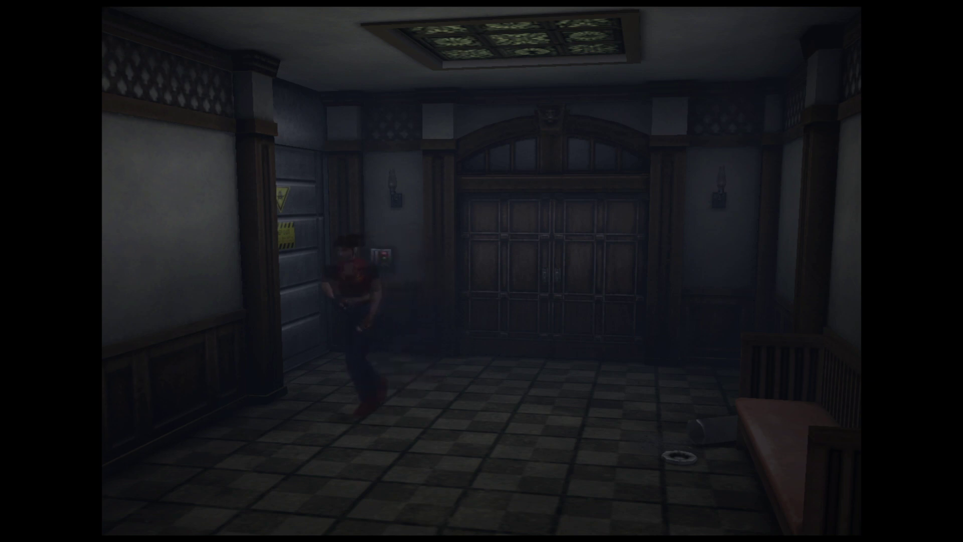
pyautogui.press('Up')
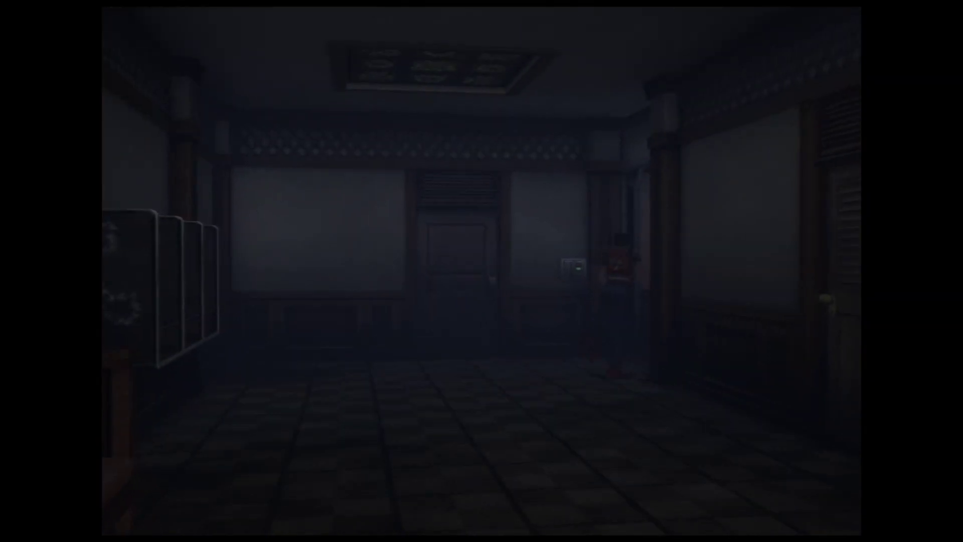
pyautogui.press('Up')
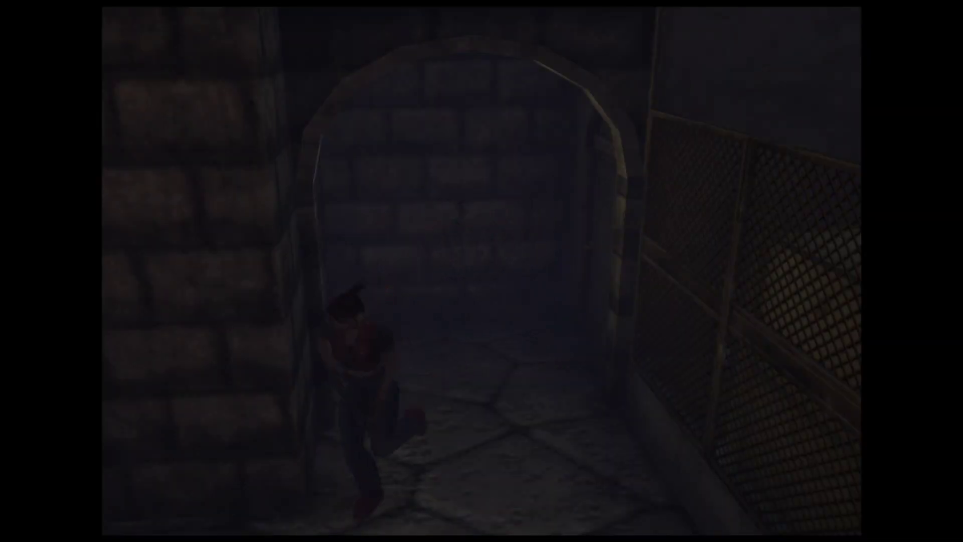
pyautogui.press('Up')
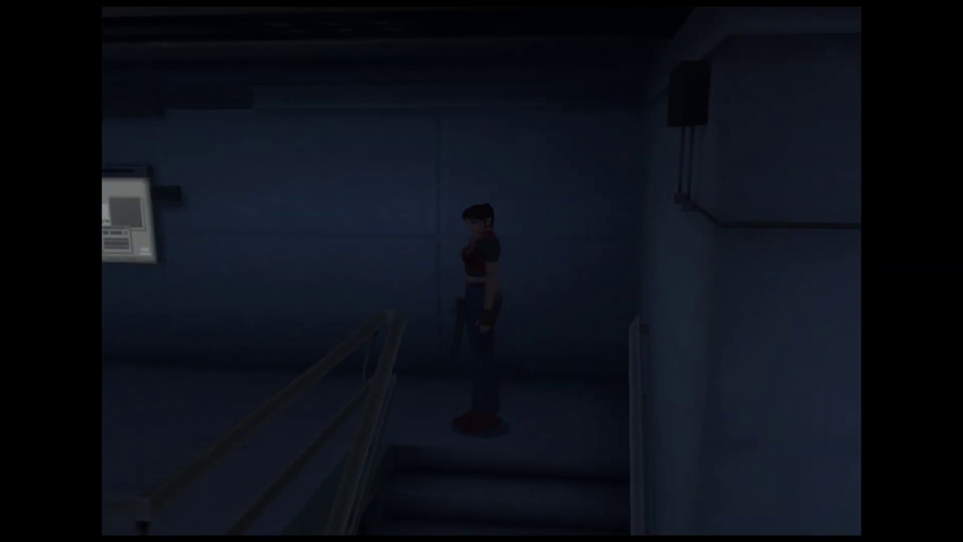
pyautogui.press('Tab')
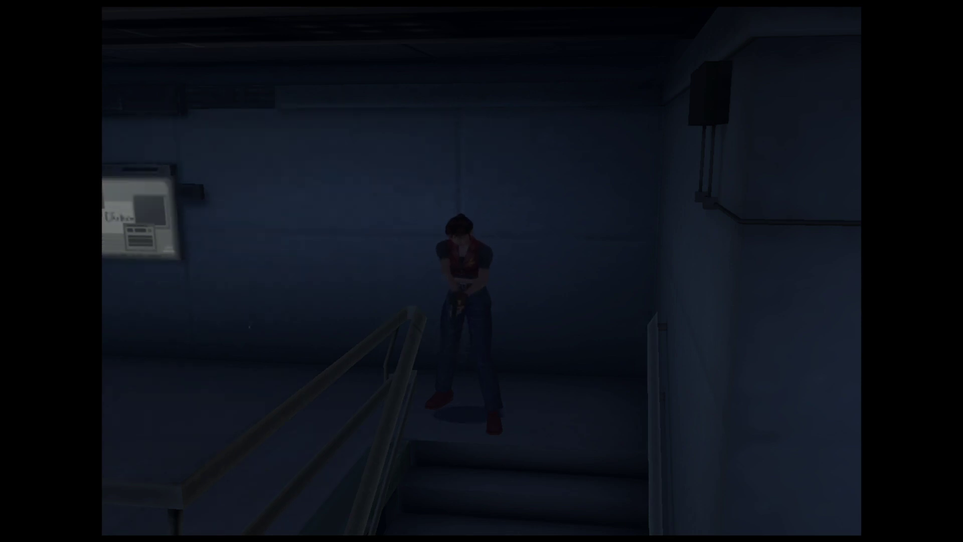
pyautogui.press('Up')
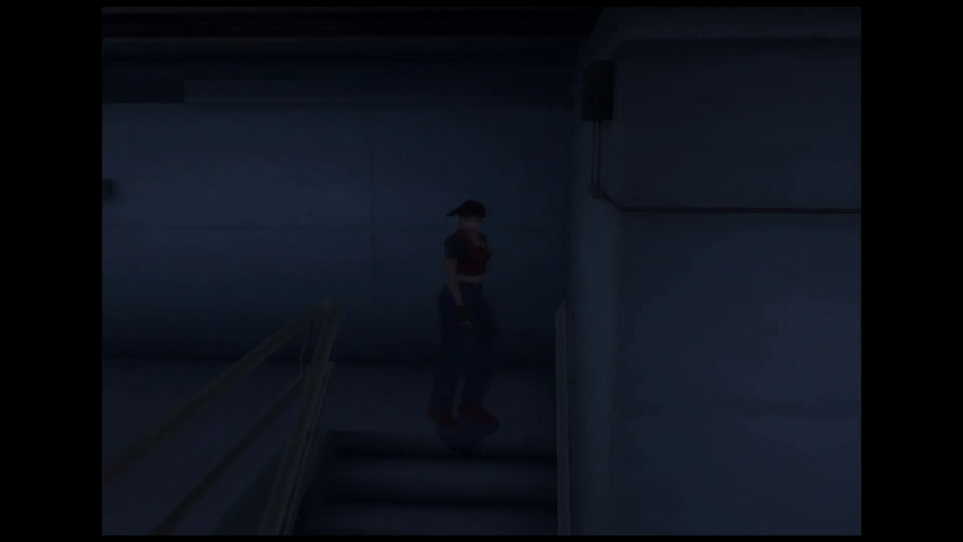
pyautogui.press('Left')
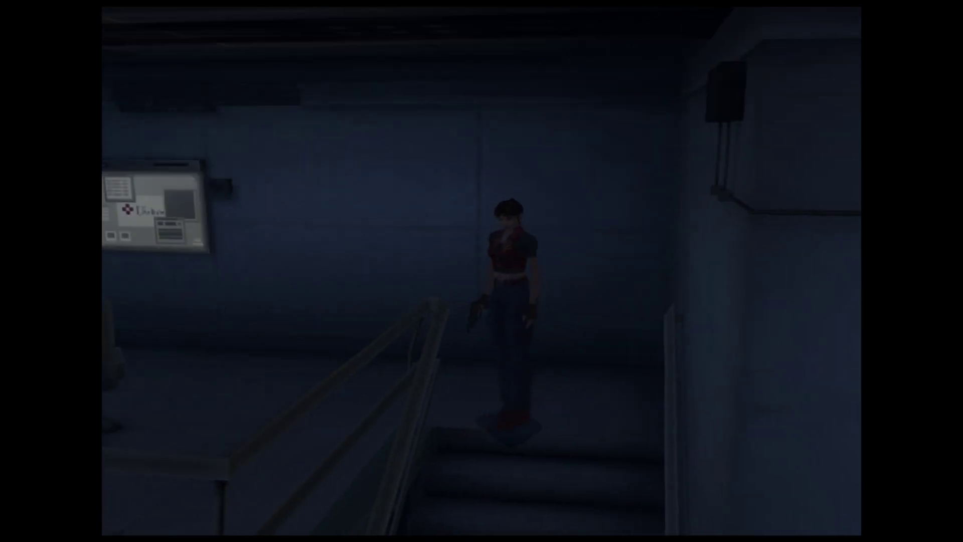
pyautogui.press('r')
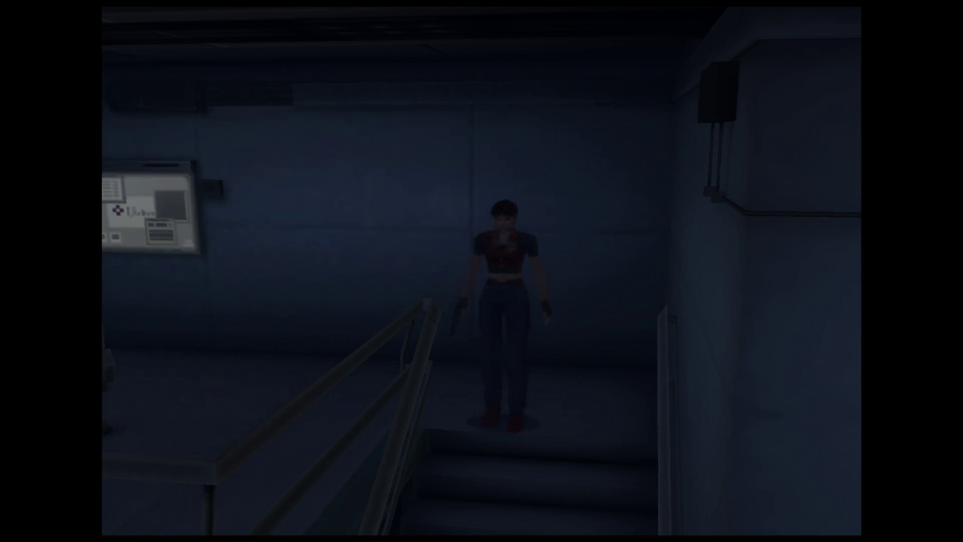
pyautogui.press('Left')
pyautogui.press('Up')
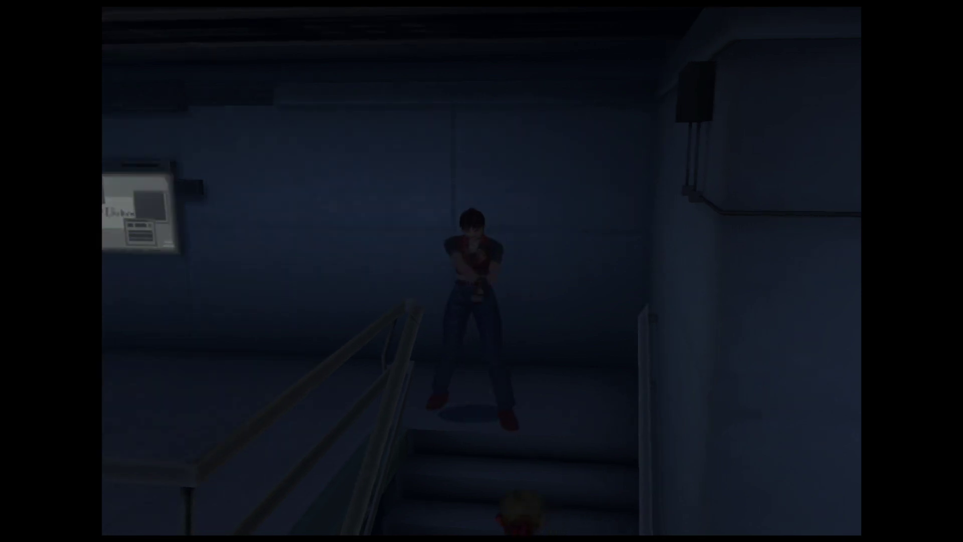
pyautogui.press('x')
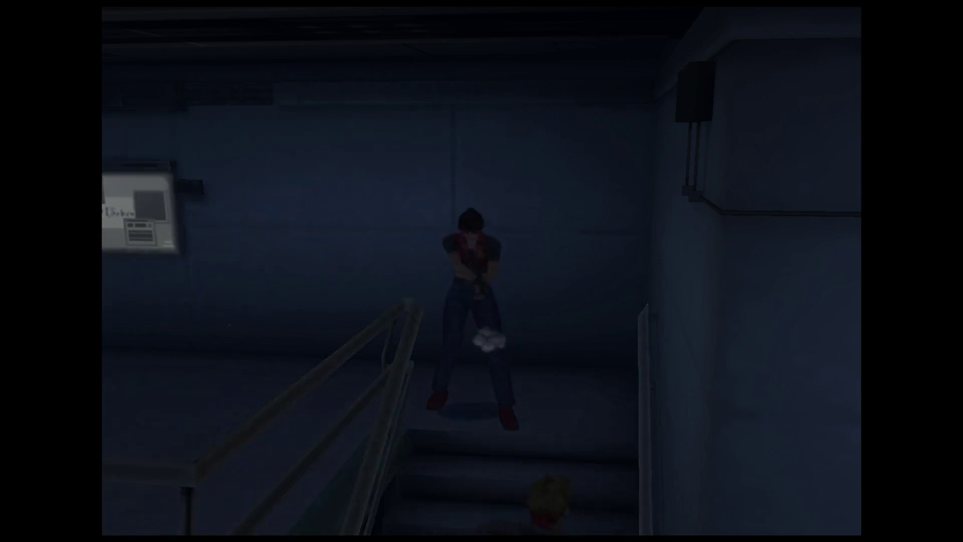
pyautogui.press('x')
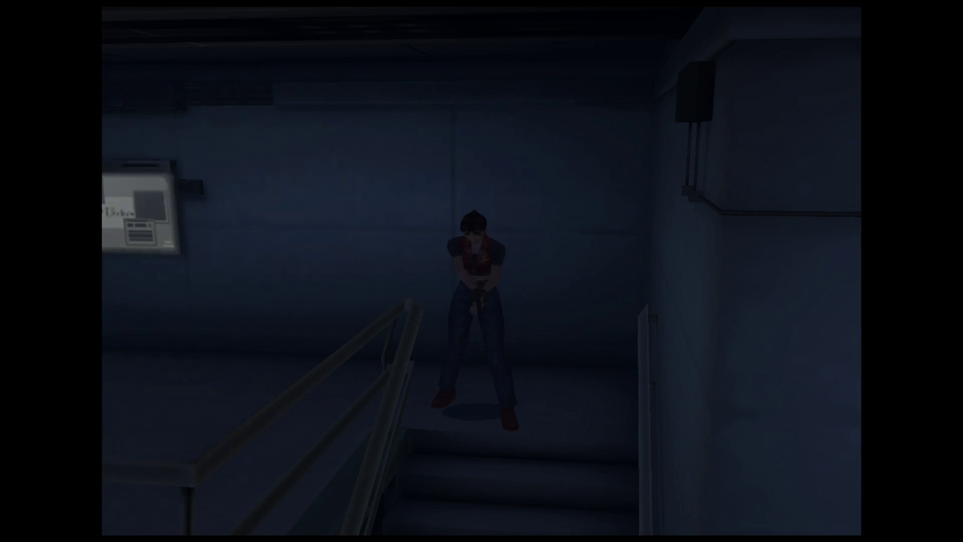
pyautogui.press('x')
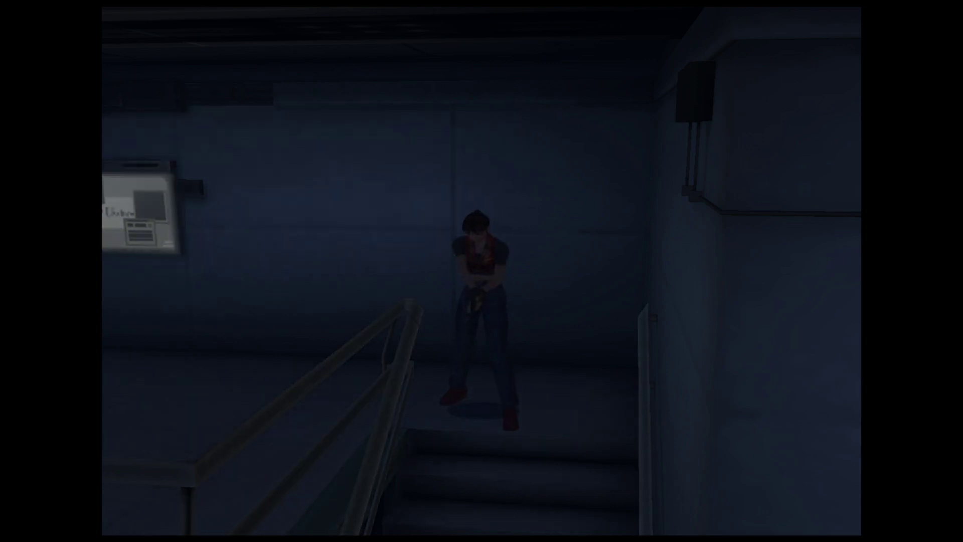
pyautogui.press('Up')
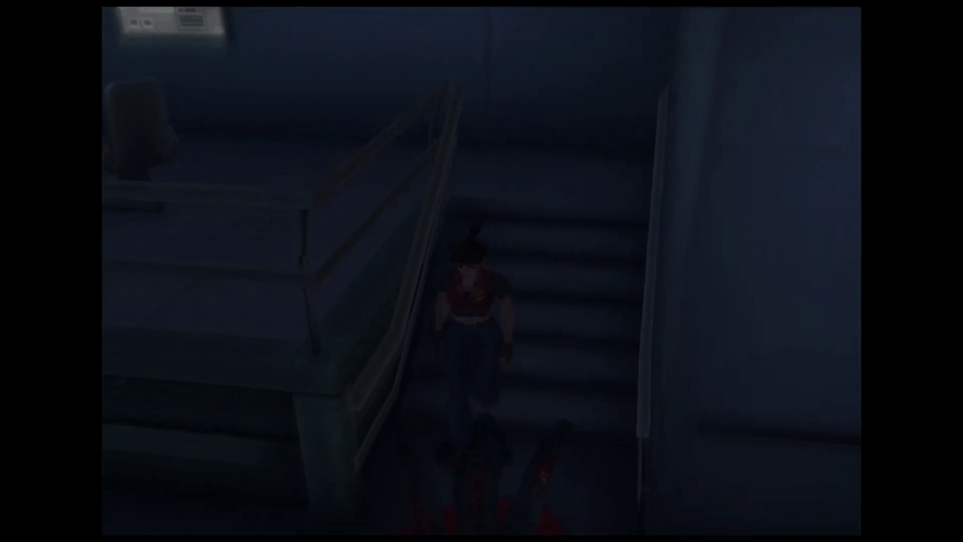
pyautogui.press('Up')
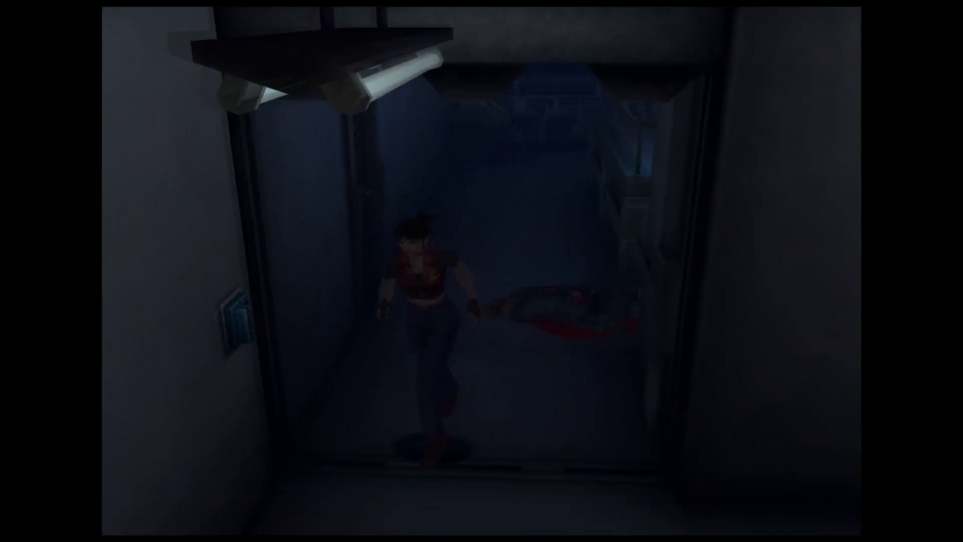
pyautogui.press('Up')
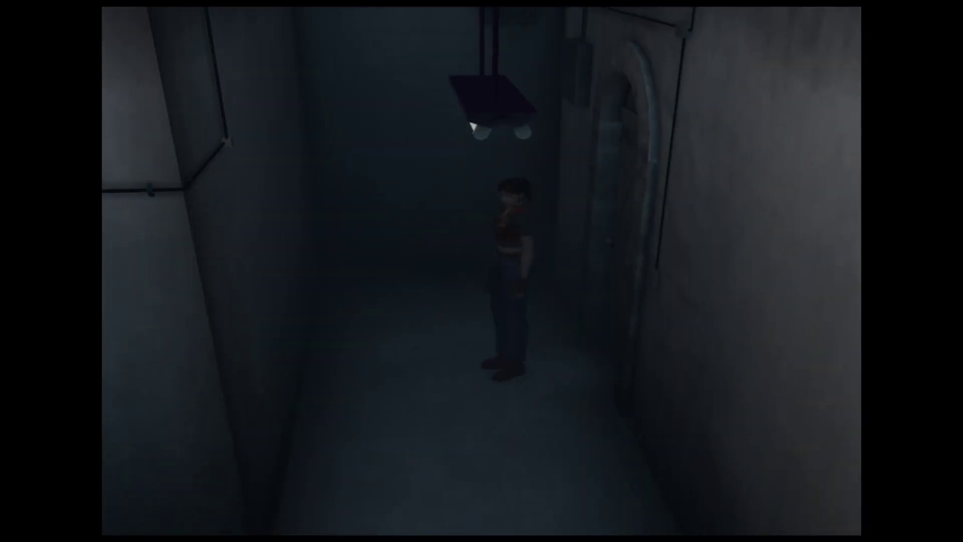
pyautogui.press('Up')
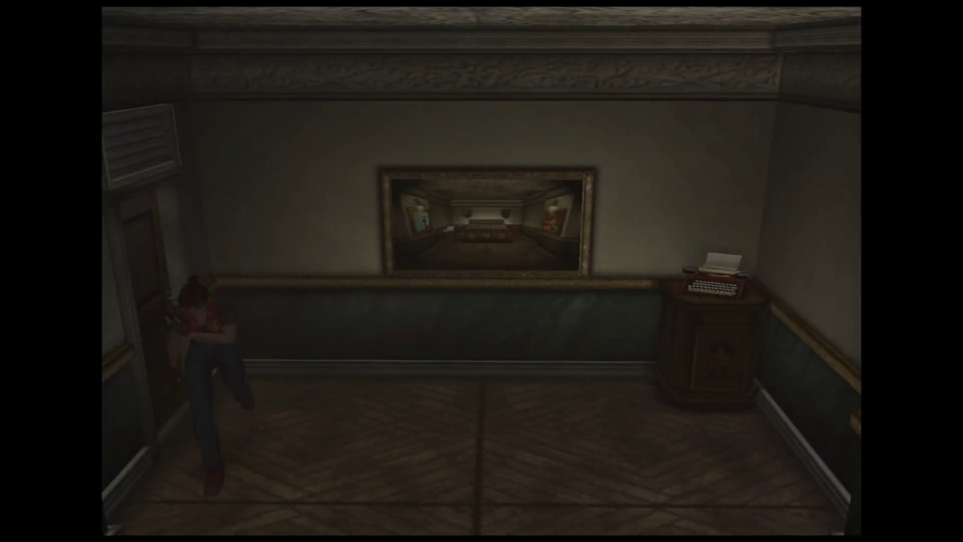
pyautogui.press('Up')
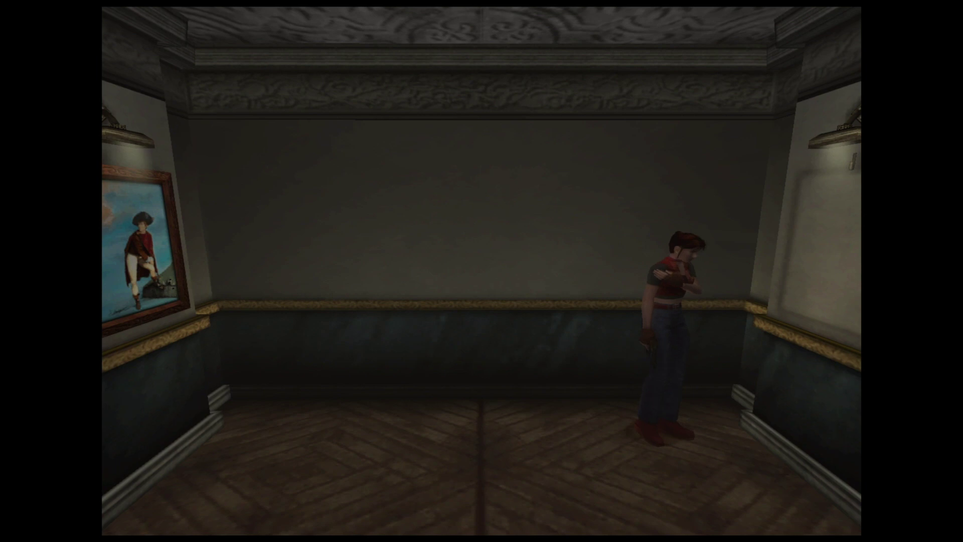
pyautogui.press('Right')
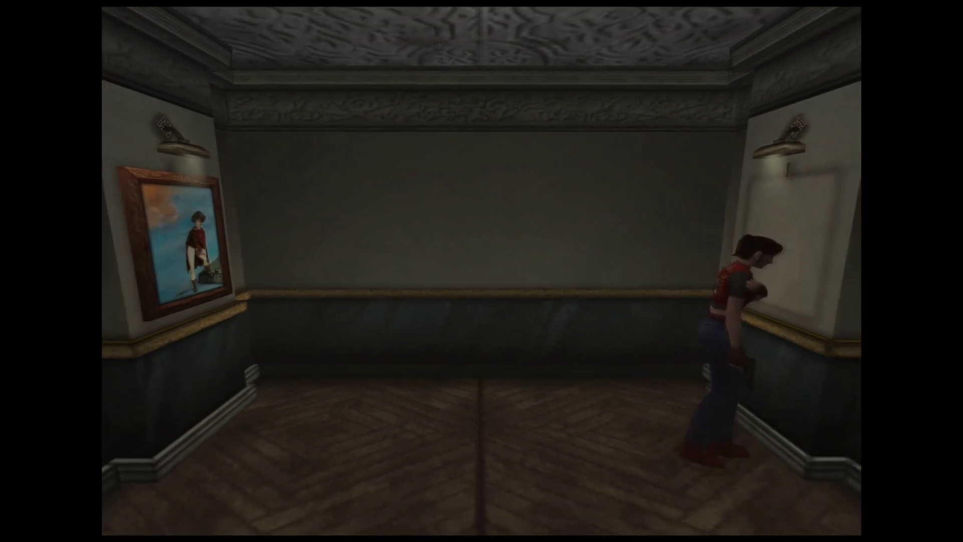
pyautogui.press('Return')
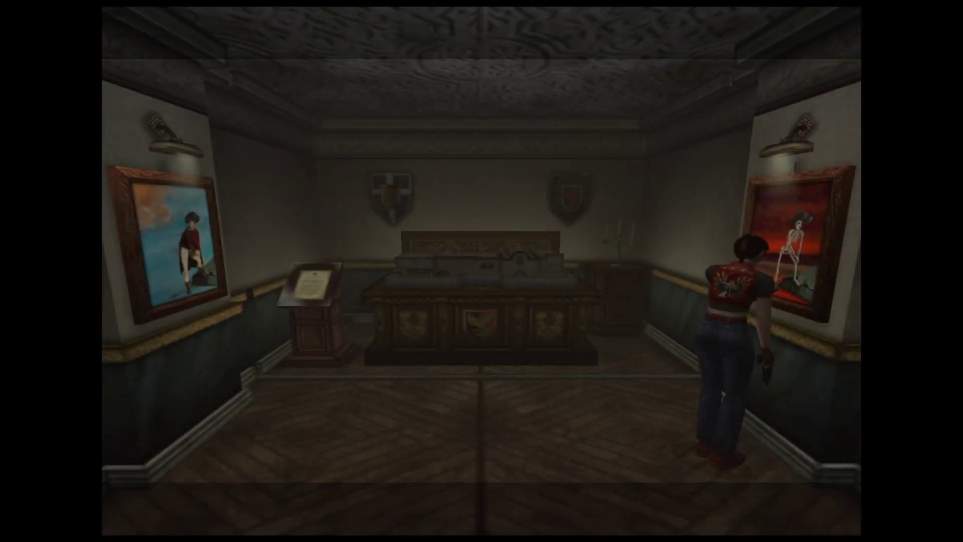
pyautogui.press('Up')
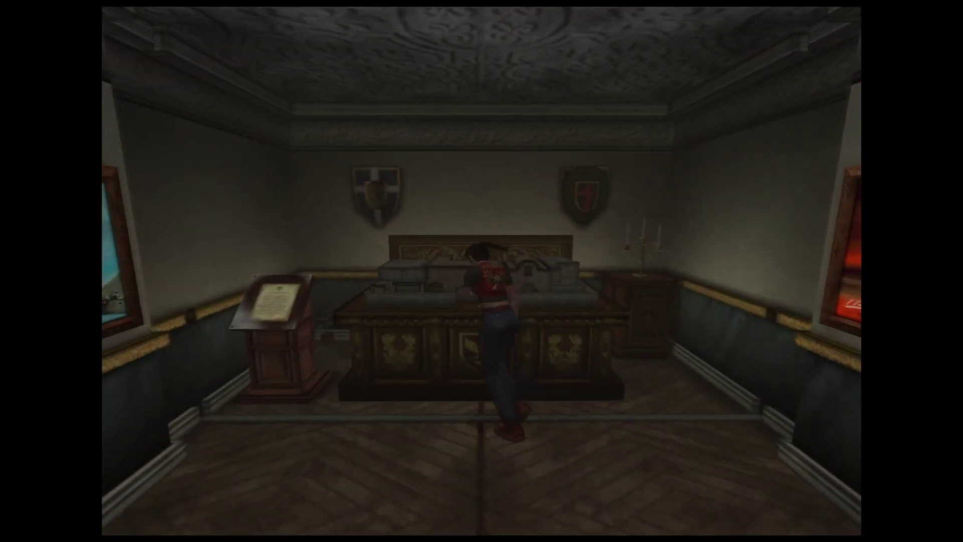
pyautogui.press('Tab')
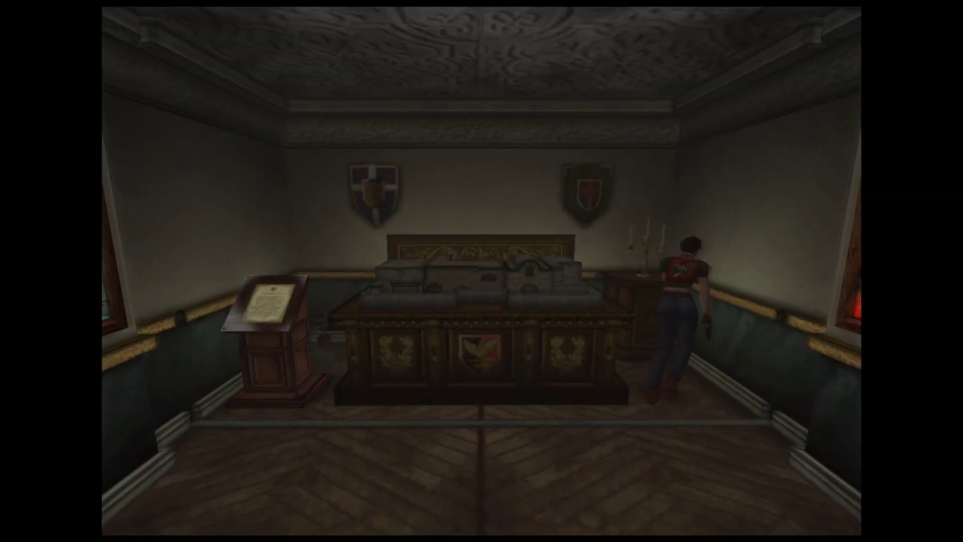
pyautogui.press('Return')
pyautogui.press('Return')
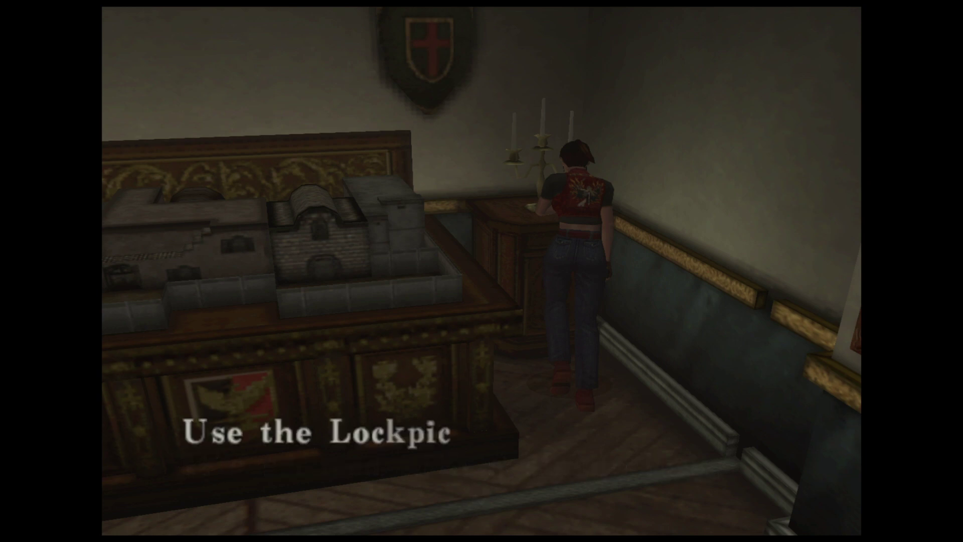
pyautogui.press('Return')
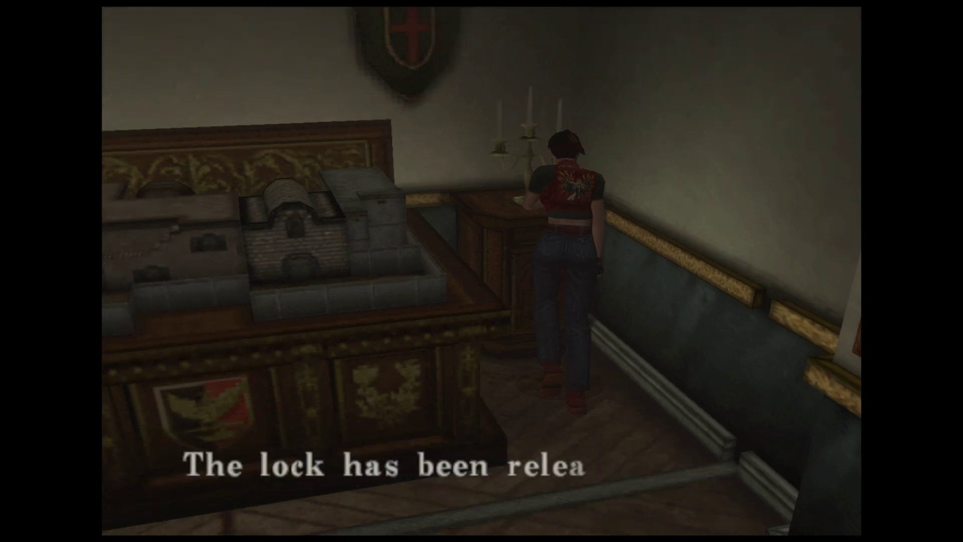
pyautogui.press('Return')
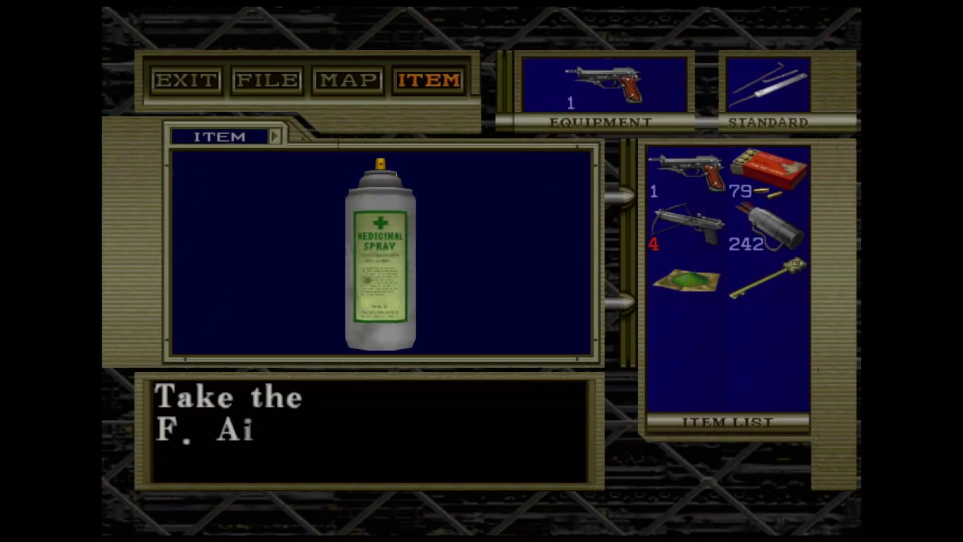
pyautogui.press('Return')
pyautogui.press('Return')
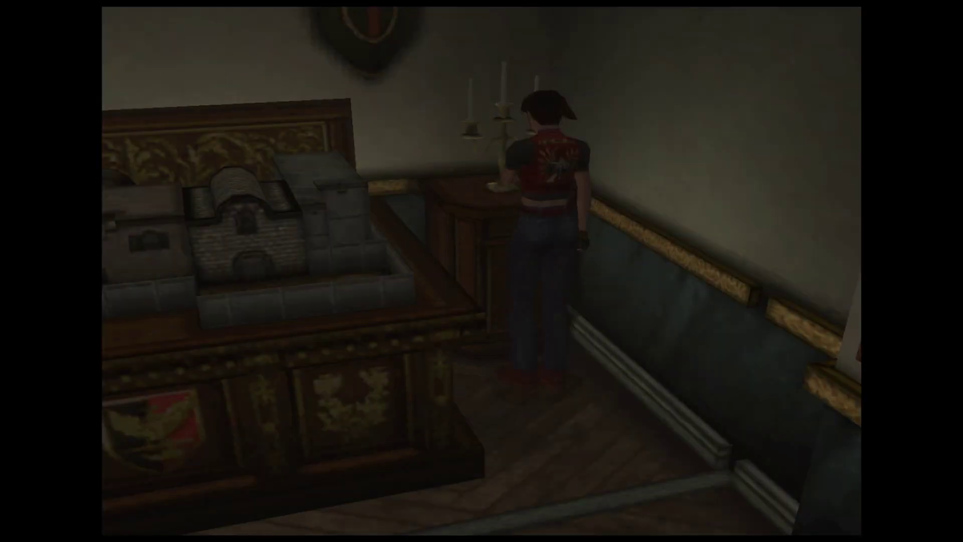
pyautogui.press('Left')
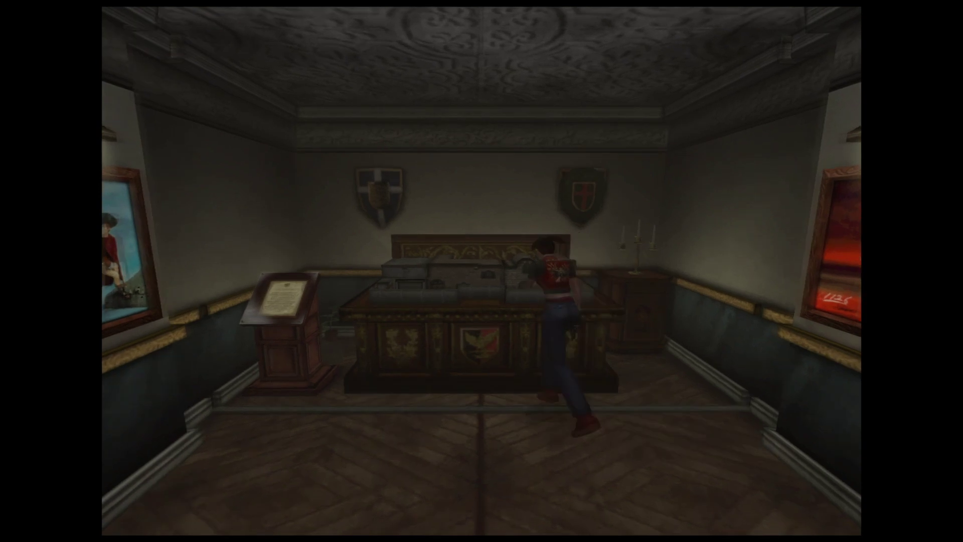
pyautogui.press('Return')
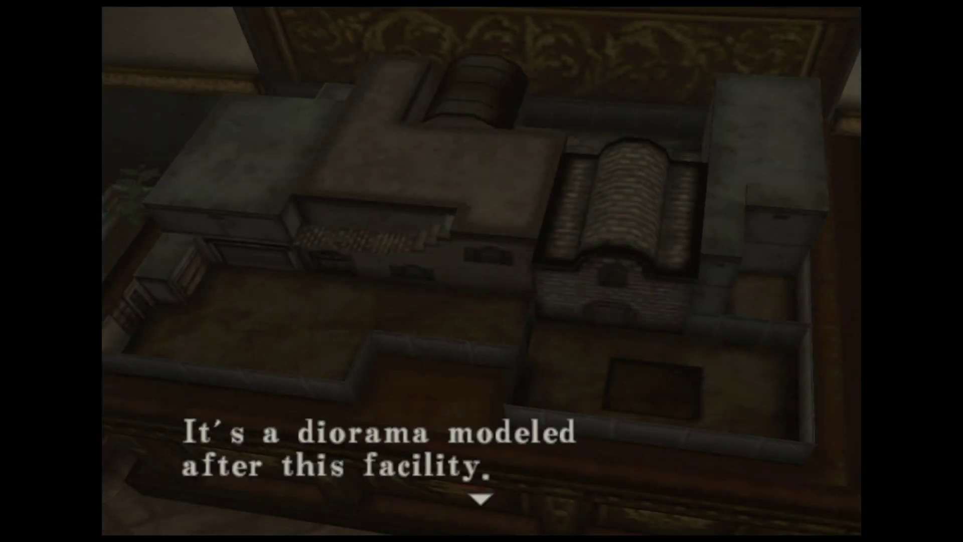
pyautogui.press('Return')
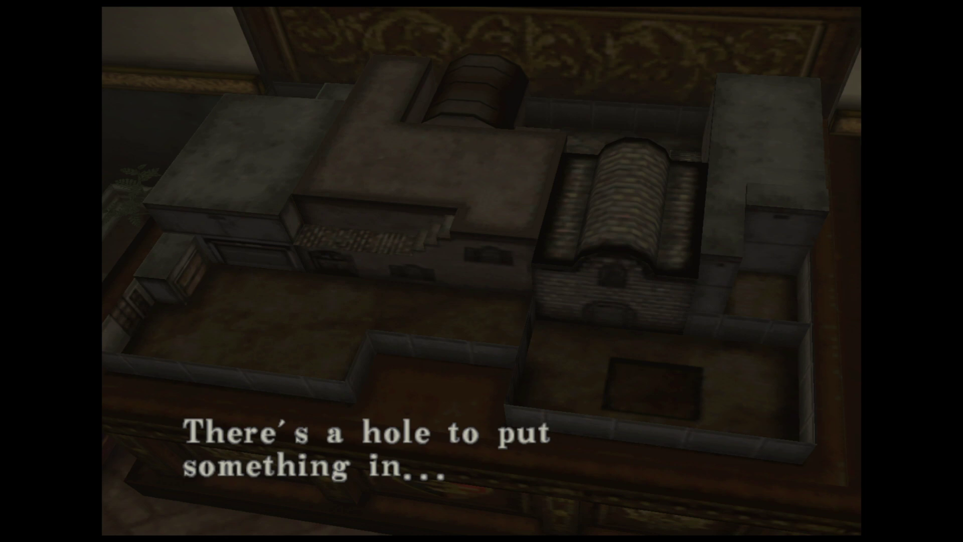
pyautogui.press('Return')
pyautogui.press('Left')
pyautogui.press('Up')
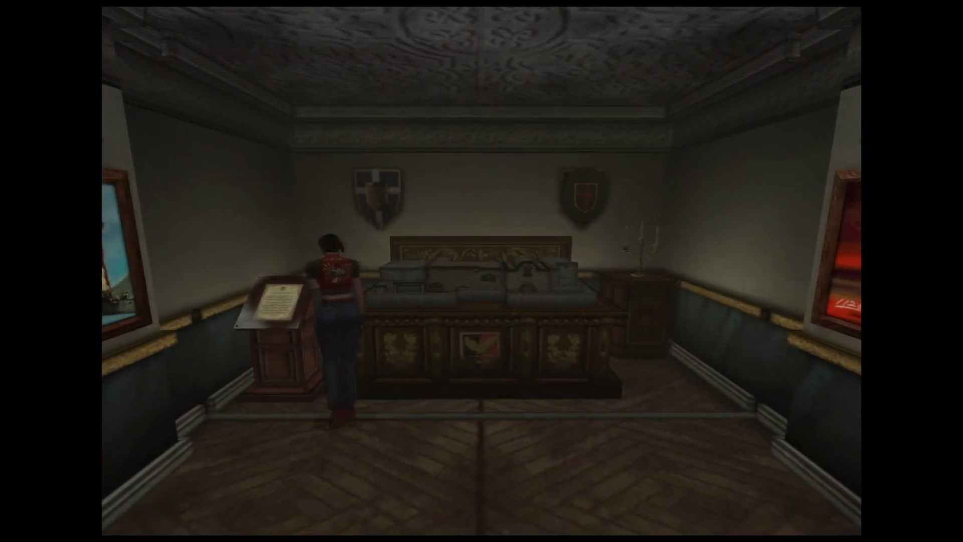
pyautogui.press('Return')
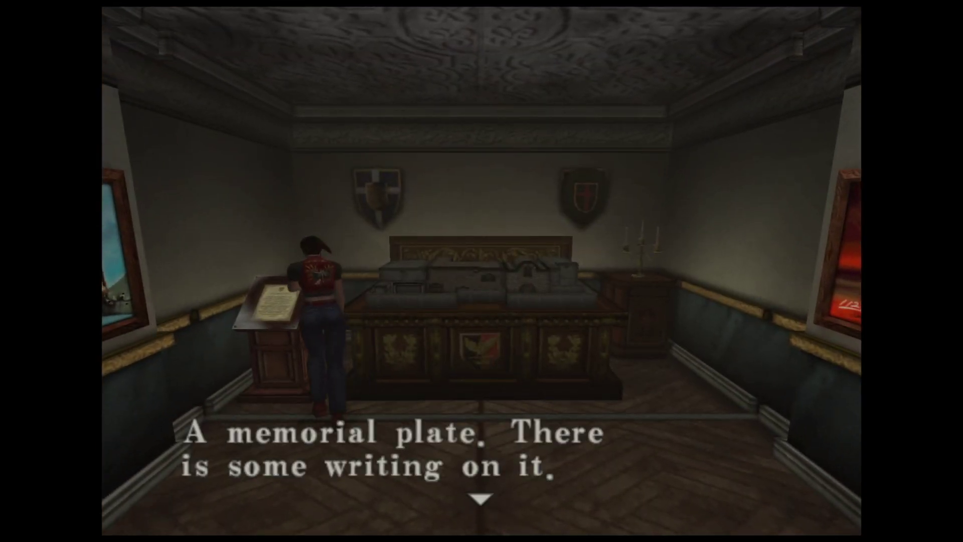
pyautogui.press('Return')
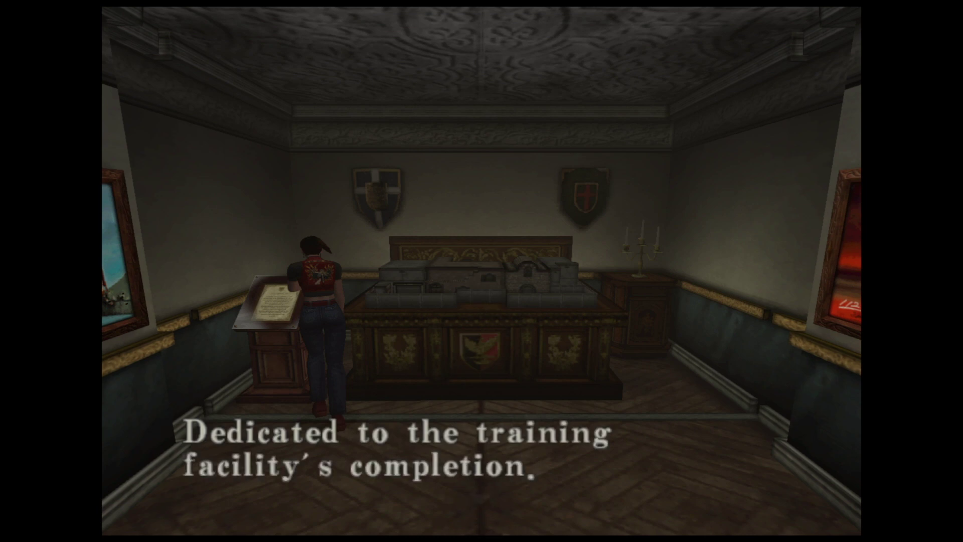
pyautogui.press('Return')
pyautogui.press('Return')
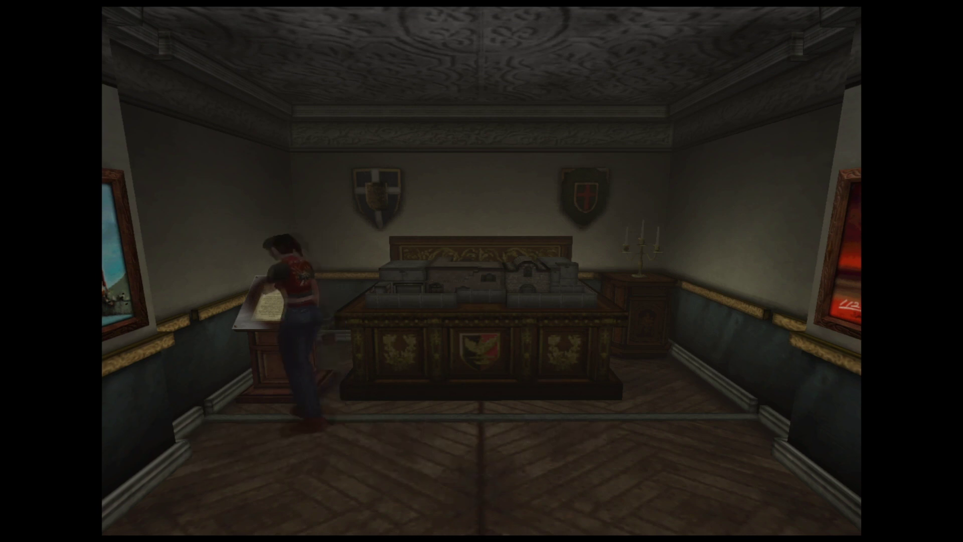
pyautogui.press('Up')
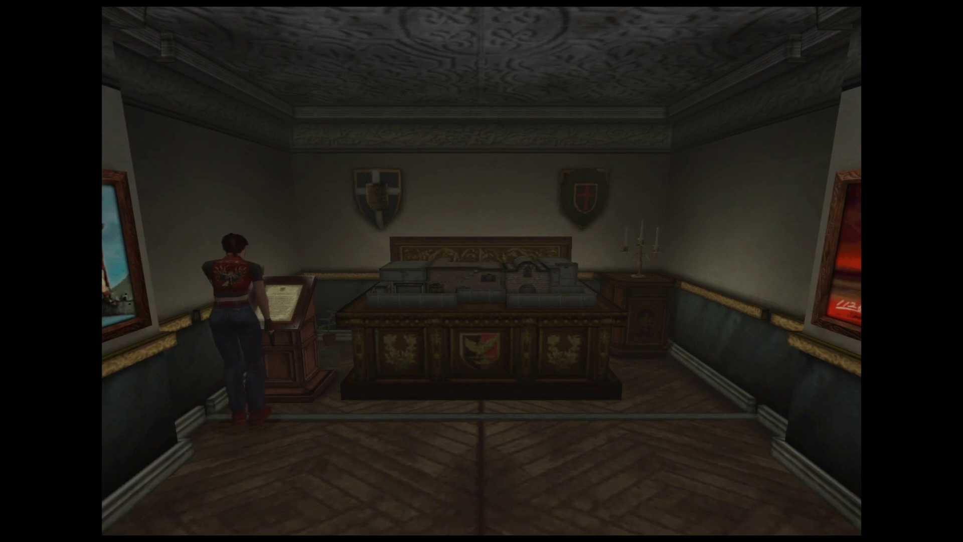
pyautogui.press('Return')
pyautogui.press('Return')
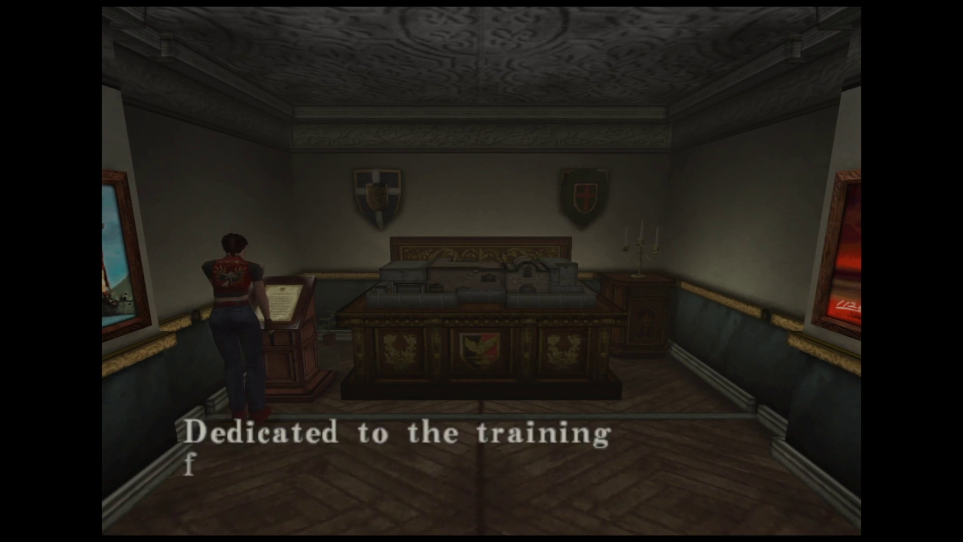
pyautogui.press('Return')
pyautogui.press('Return')
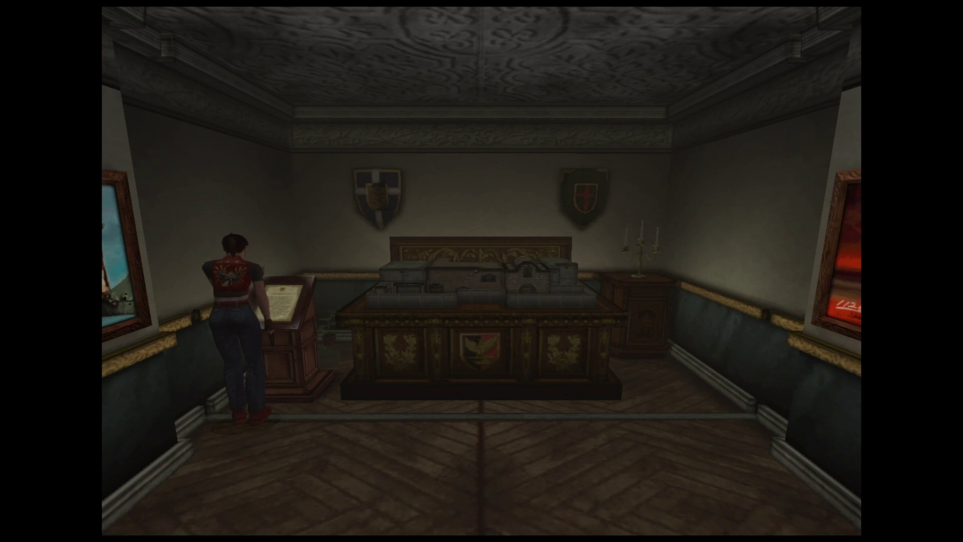
pyautogui.press('Right')
pyautogui.press('Up')
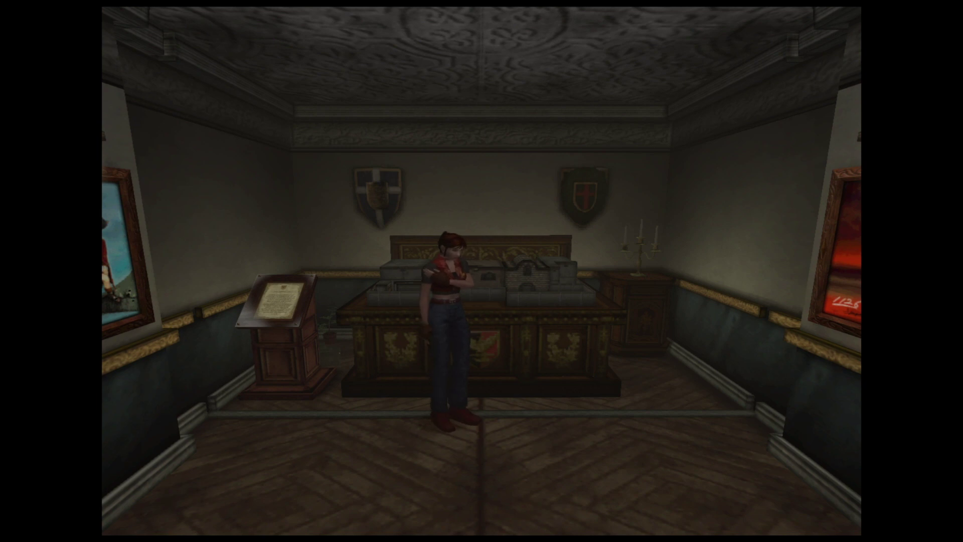
pyautogui.press('Right')
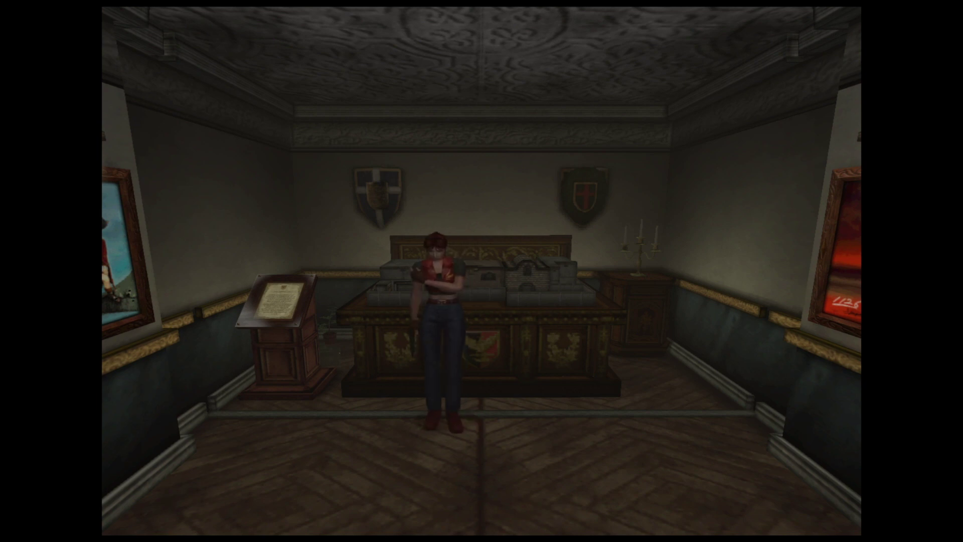
pyautogui.press('Up')
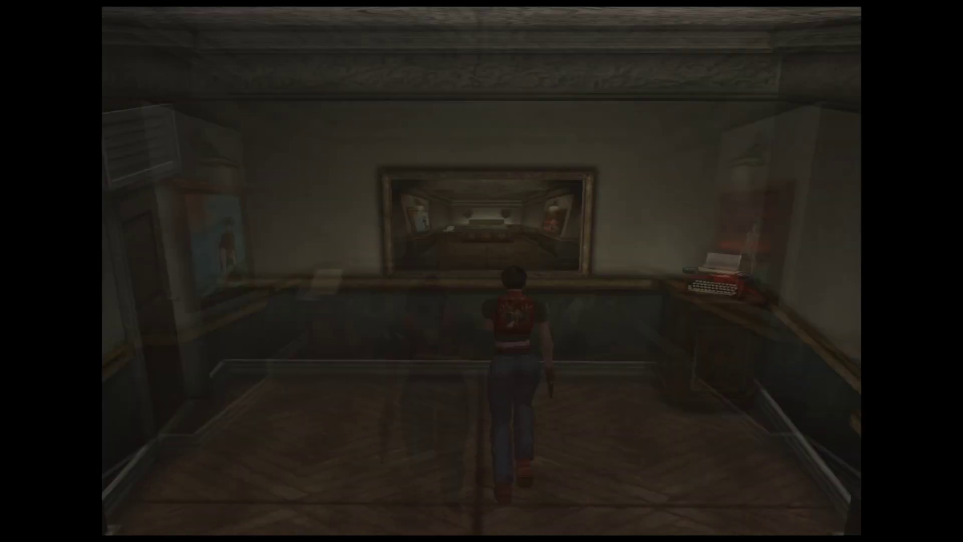